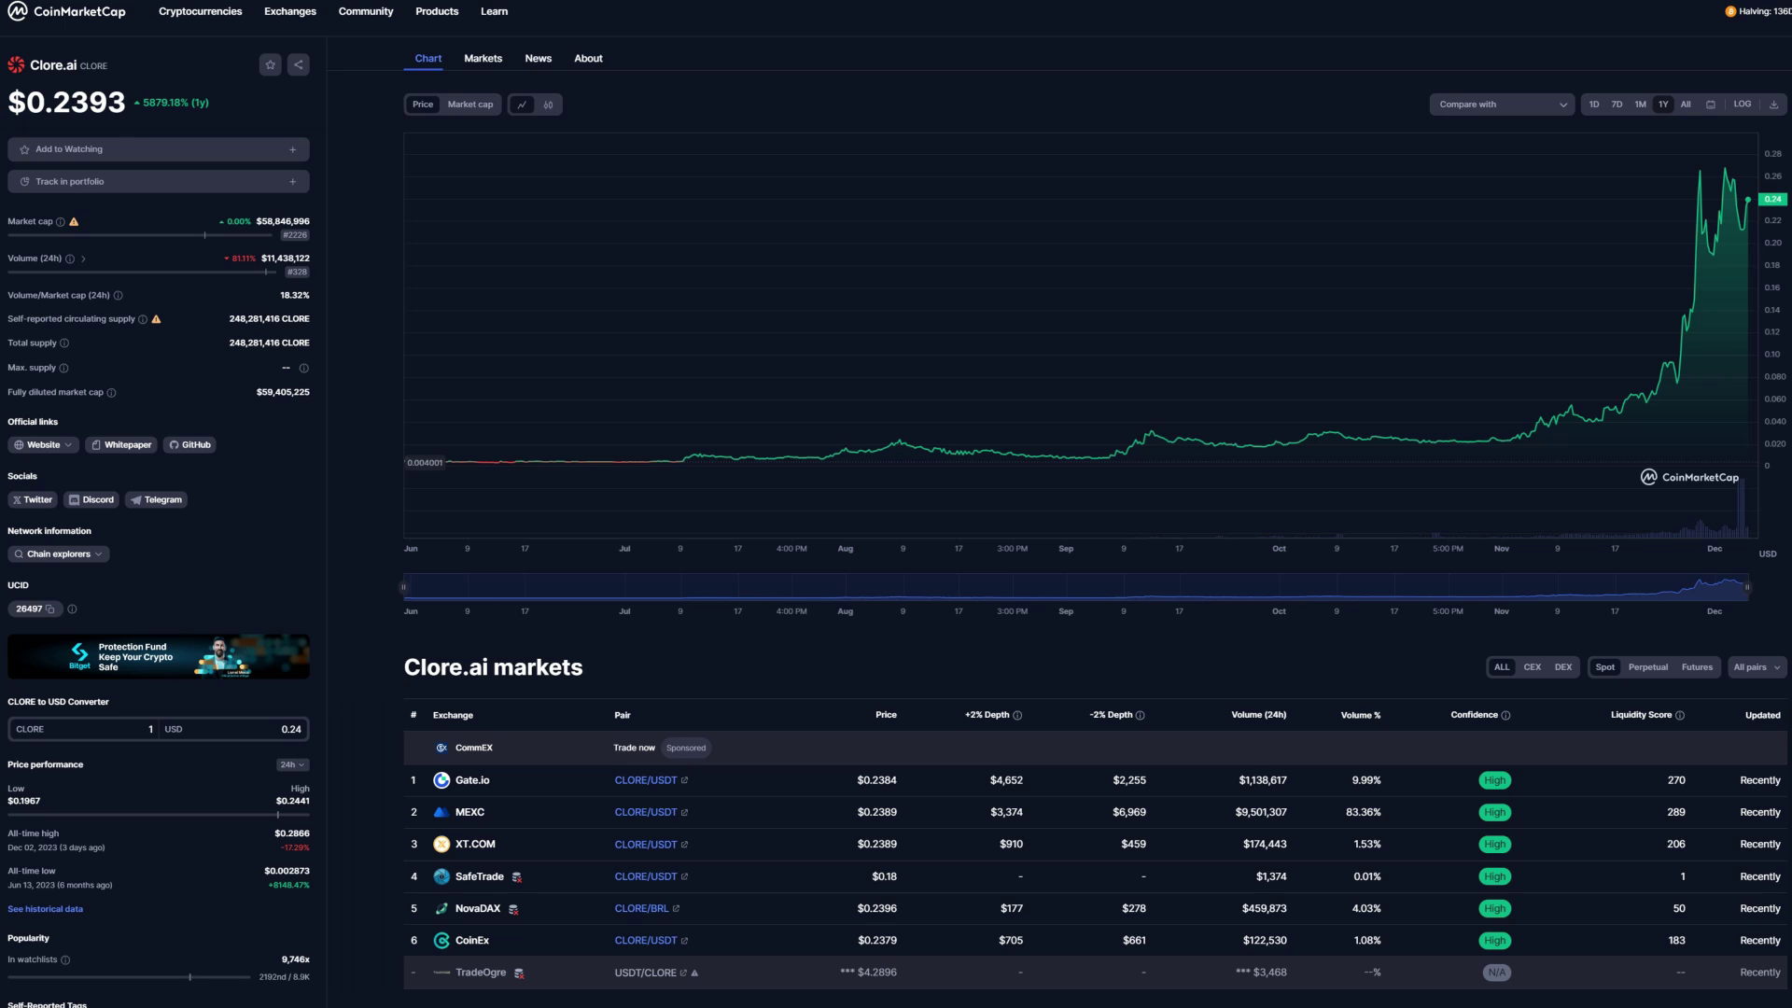
Step: Switch the Clore.ai price chart to the 1M range, then narrow it to 1D
left_click(1639, 103)
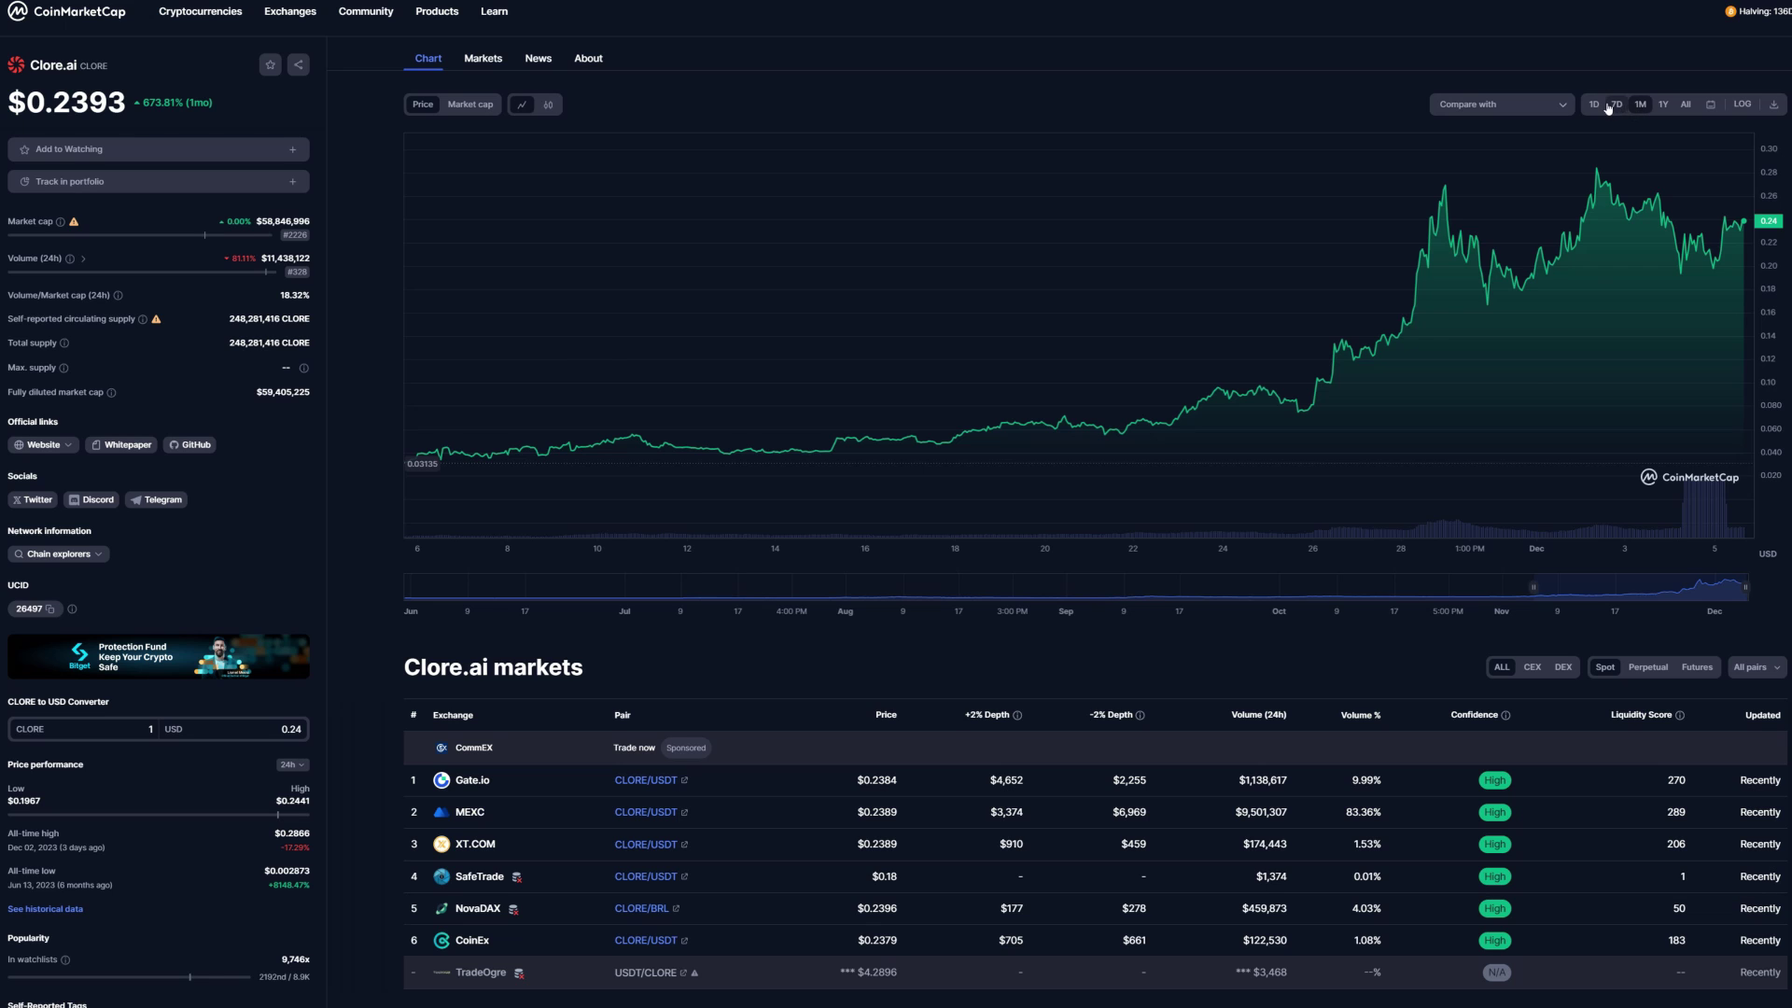
left_click(1594, 105)
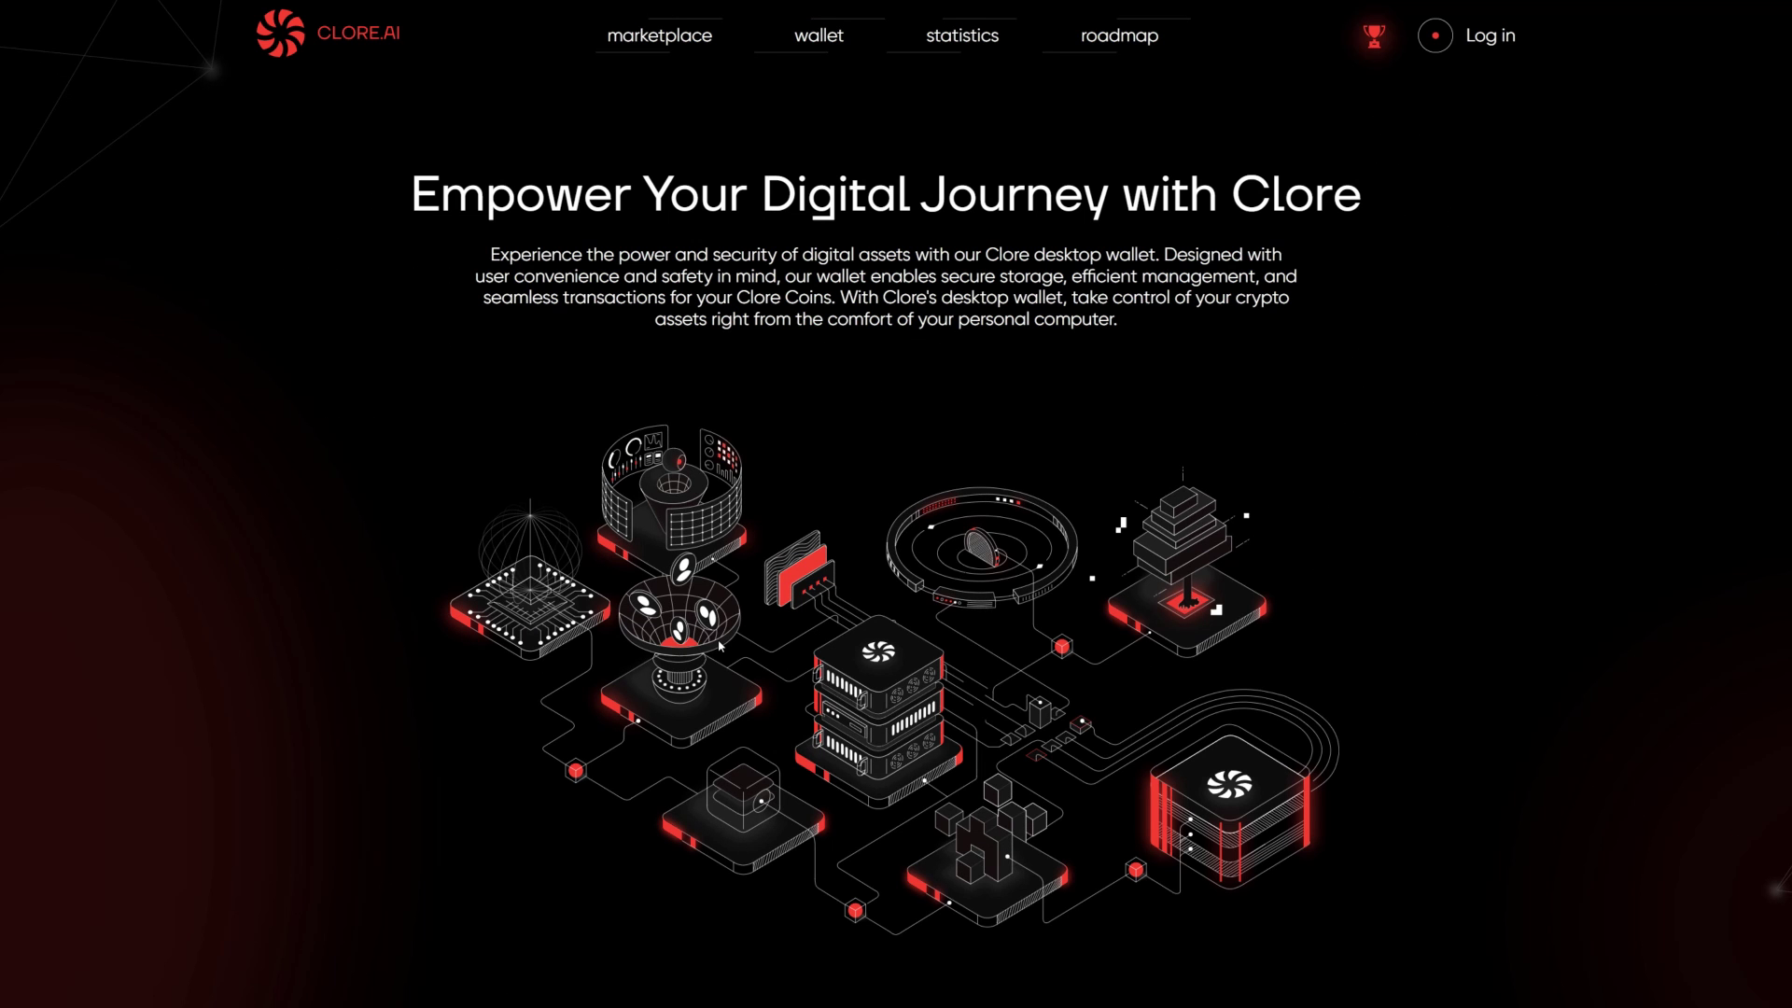
scroll(719, 644, "down", 3)
scroll(718, 644, "down", 5)
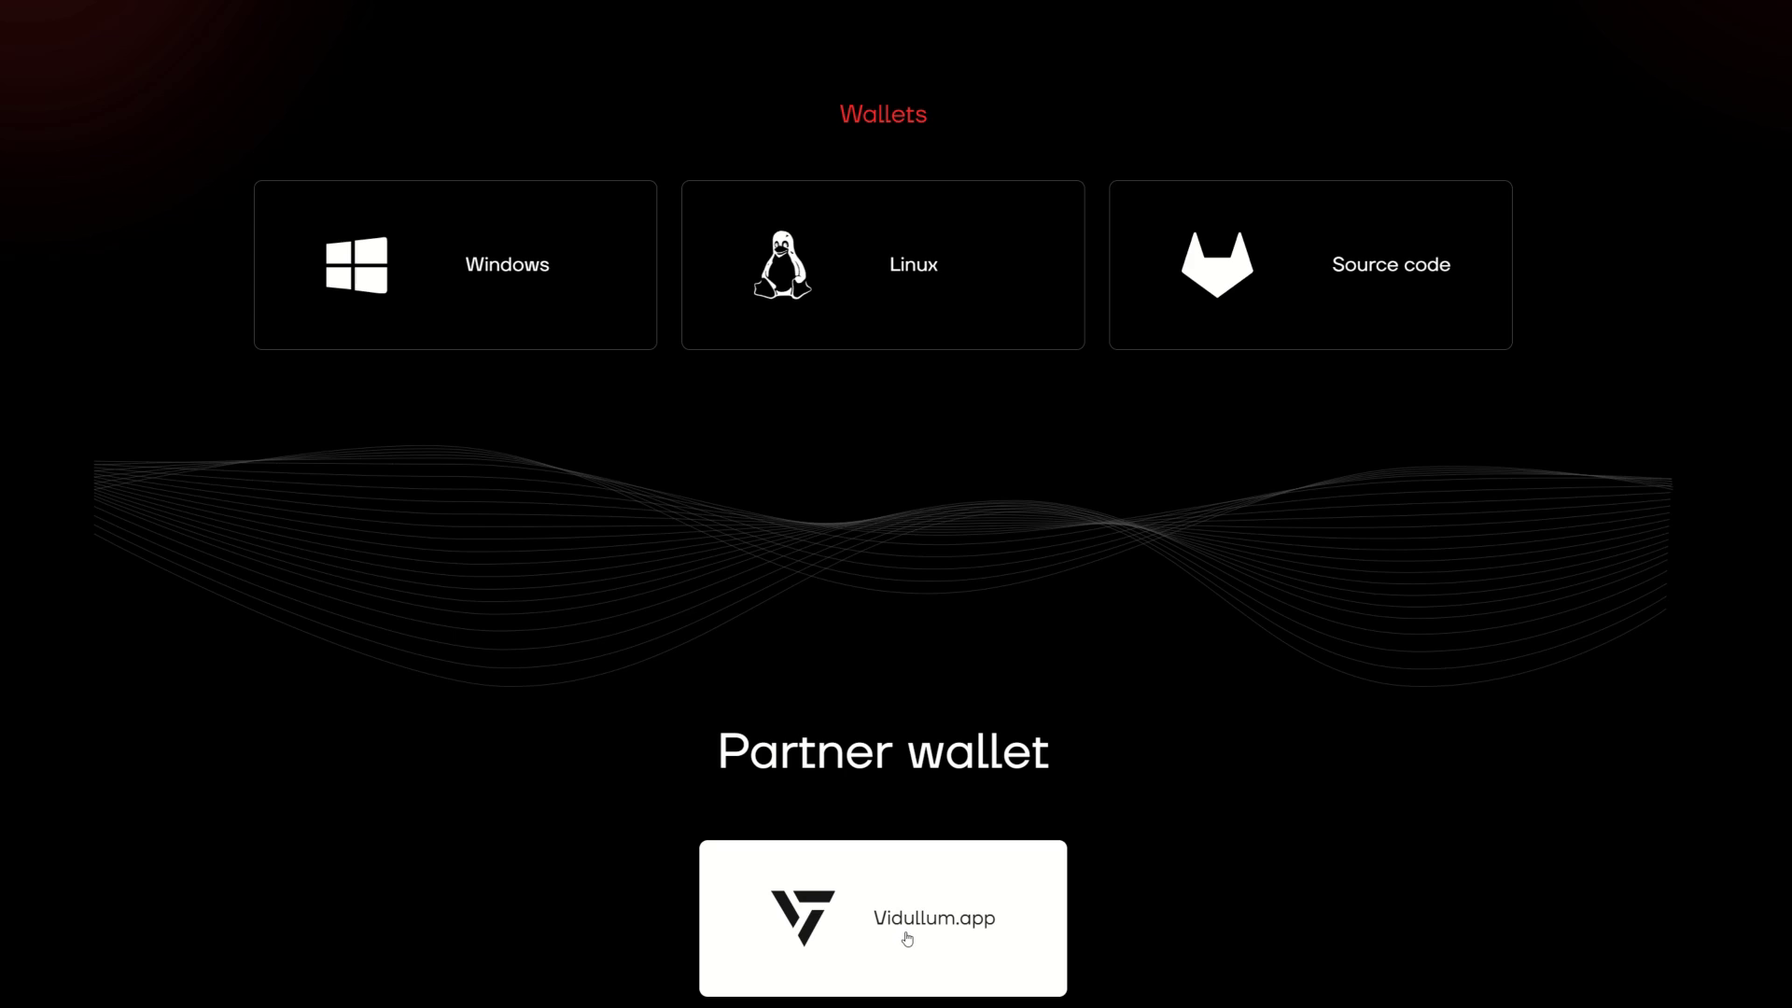
scroll(696, 556, "up", 2)
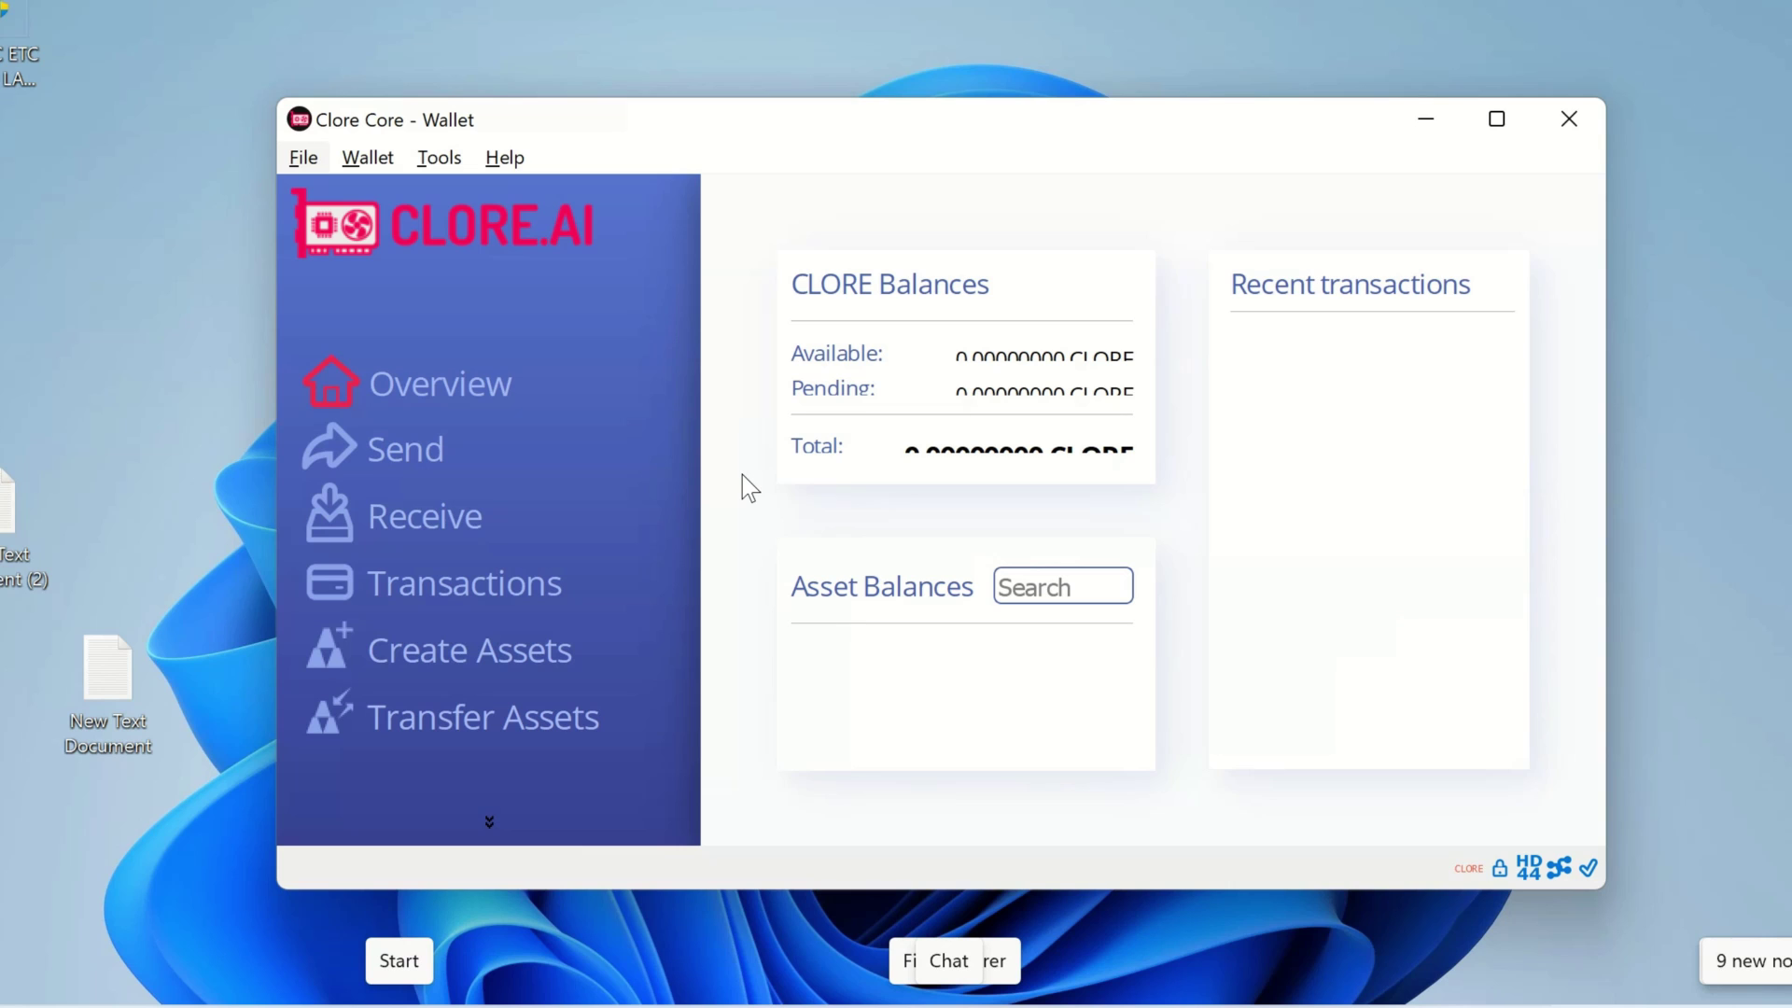
Step: Request a payment labelled testvideo on the Receive page and copy the generated address
left_click(428, 514)
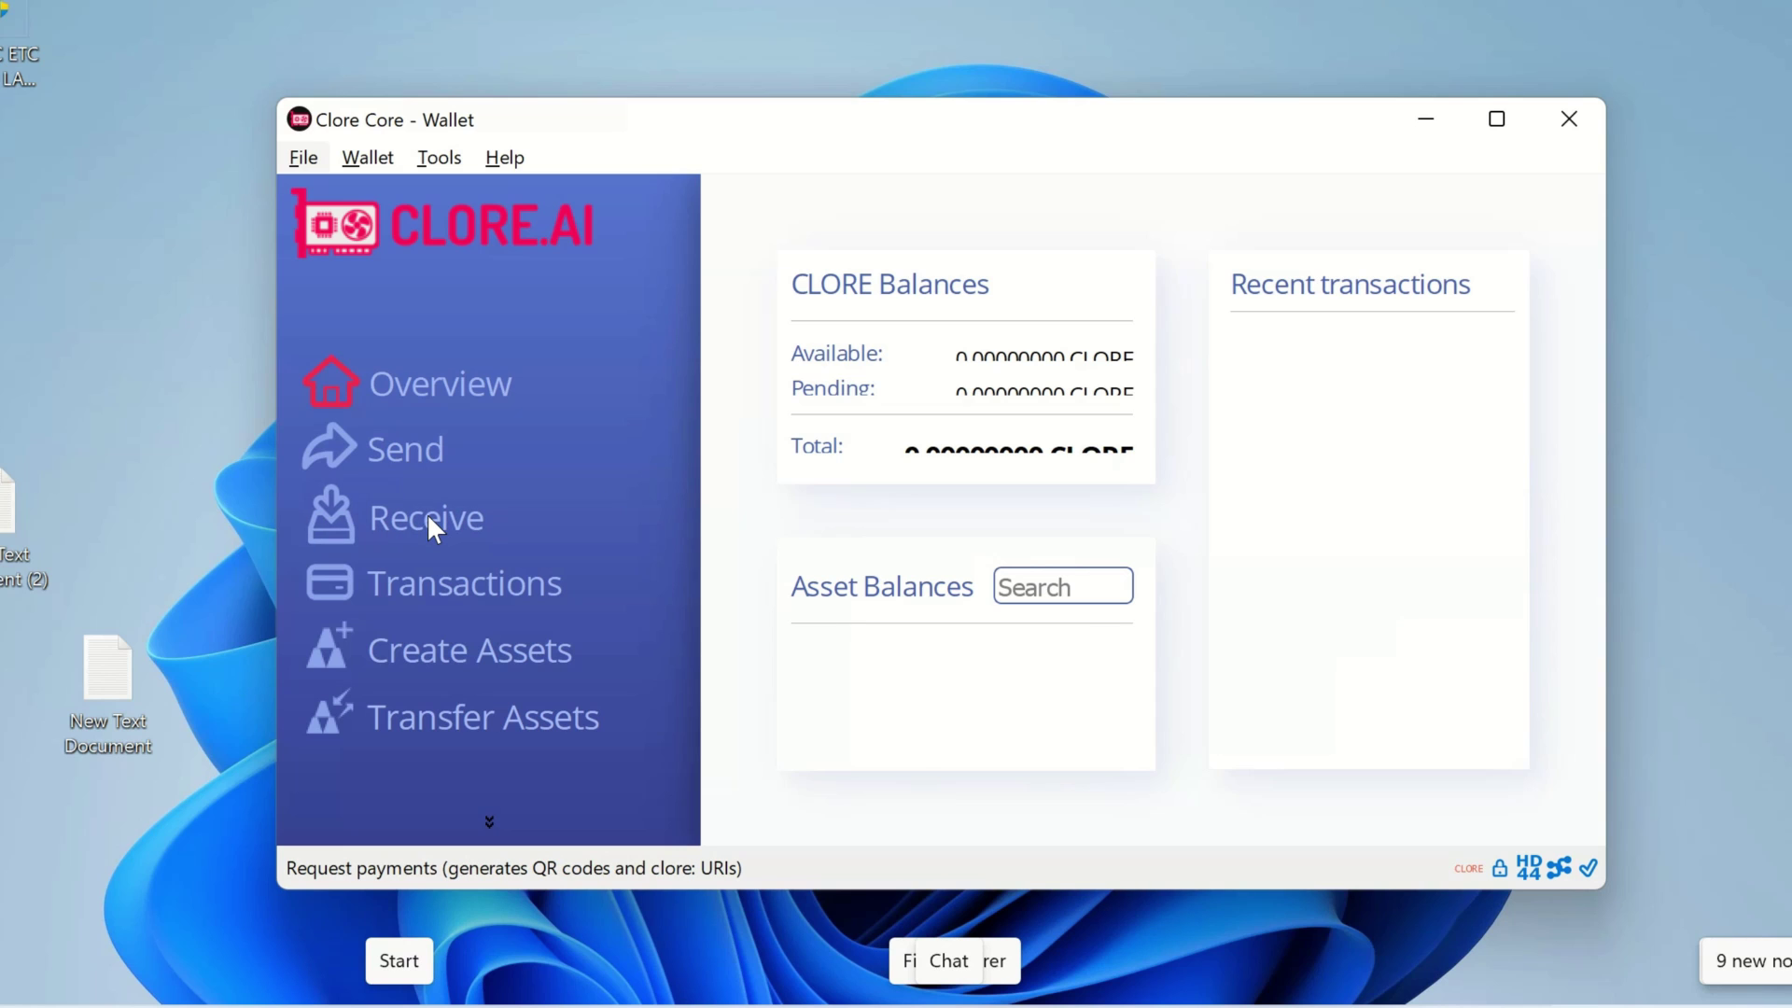
left_click(923, 316)
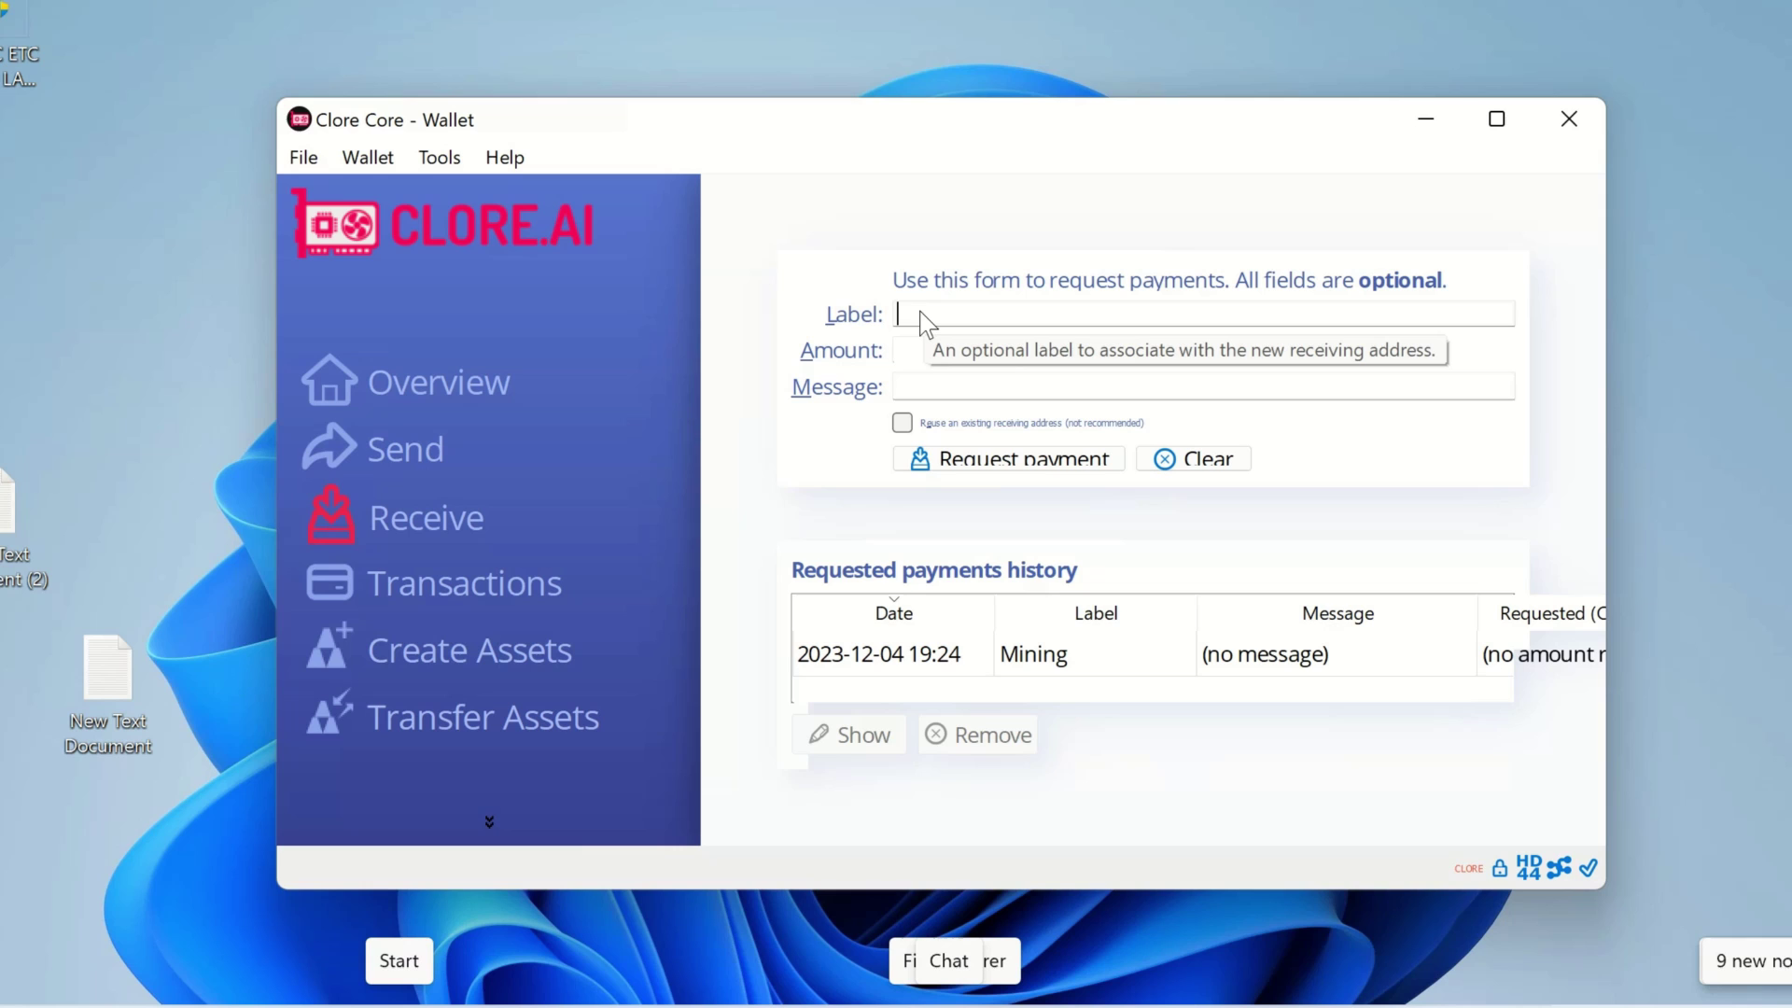
type("testvideo")
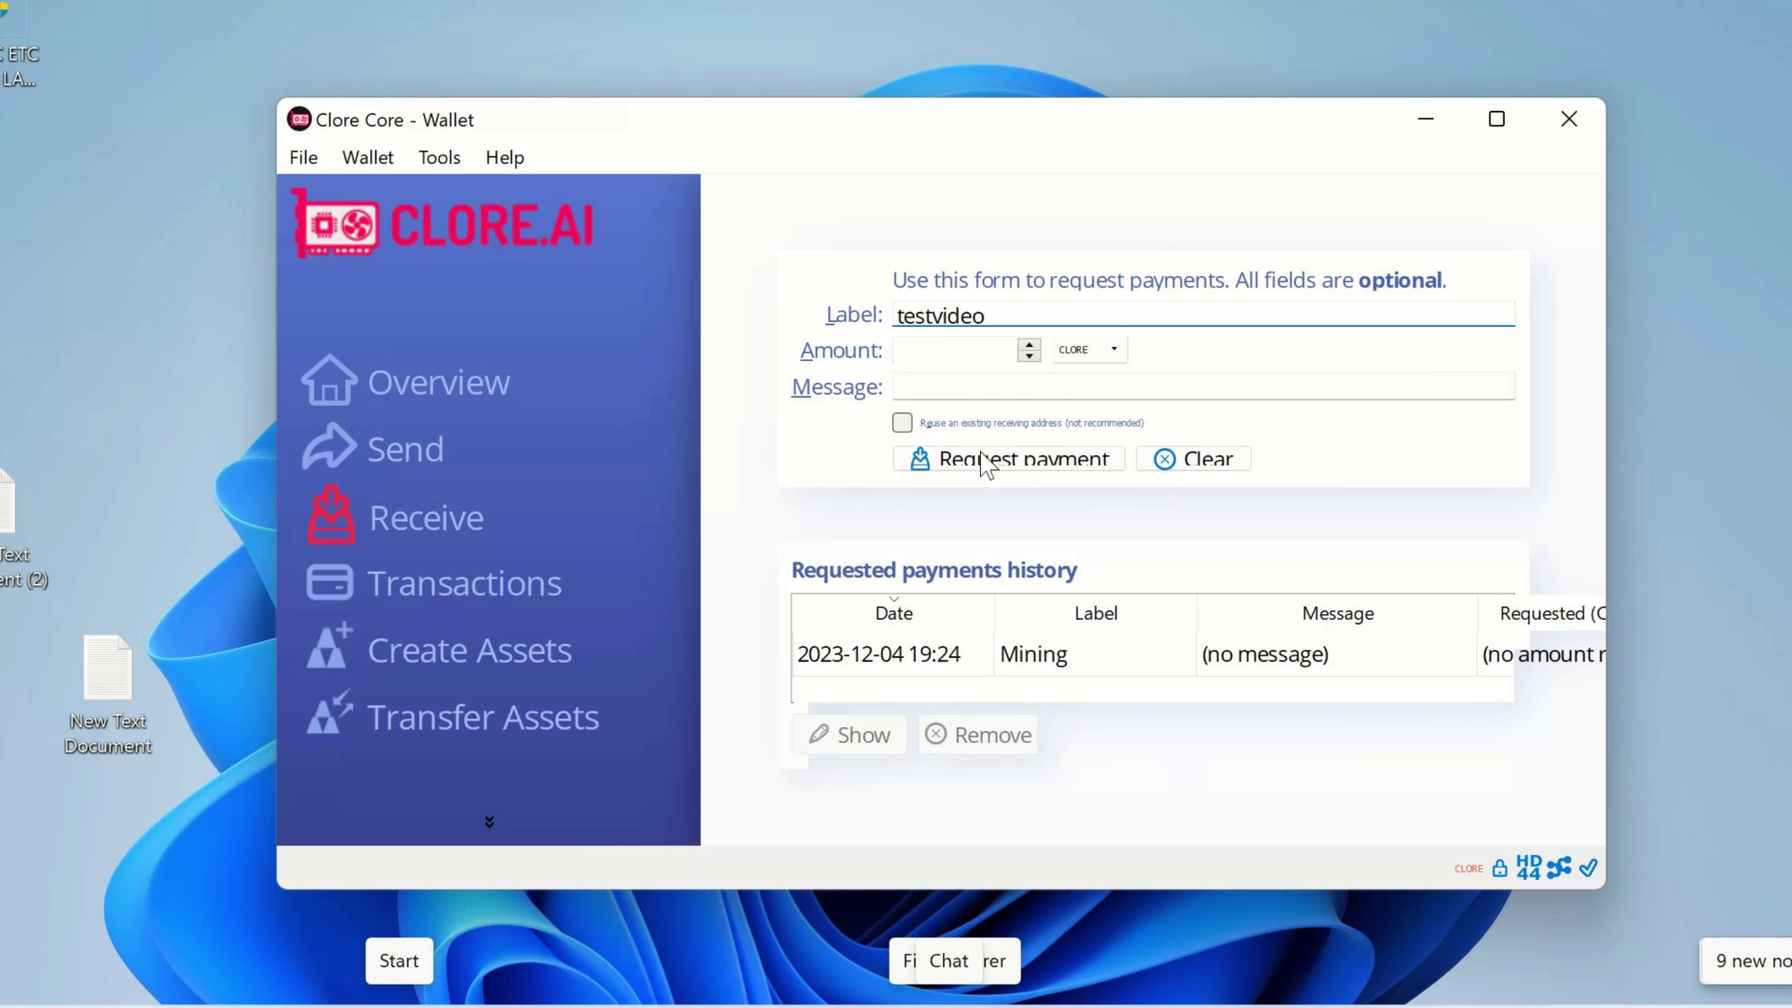
left_click(989, 459)
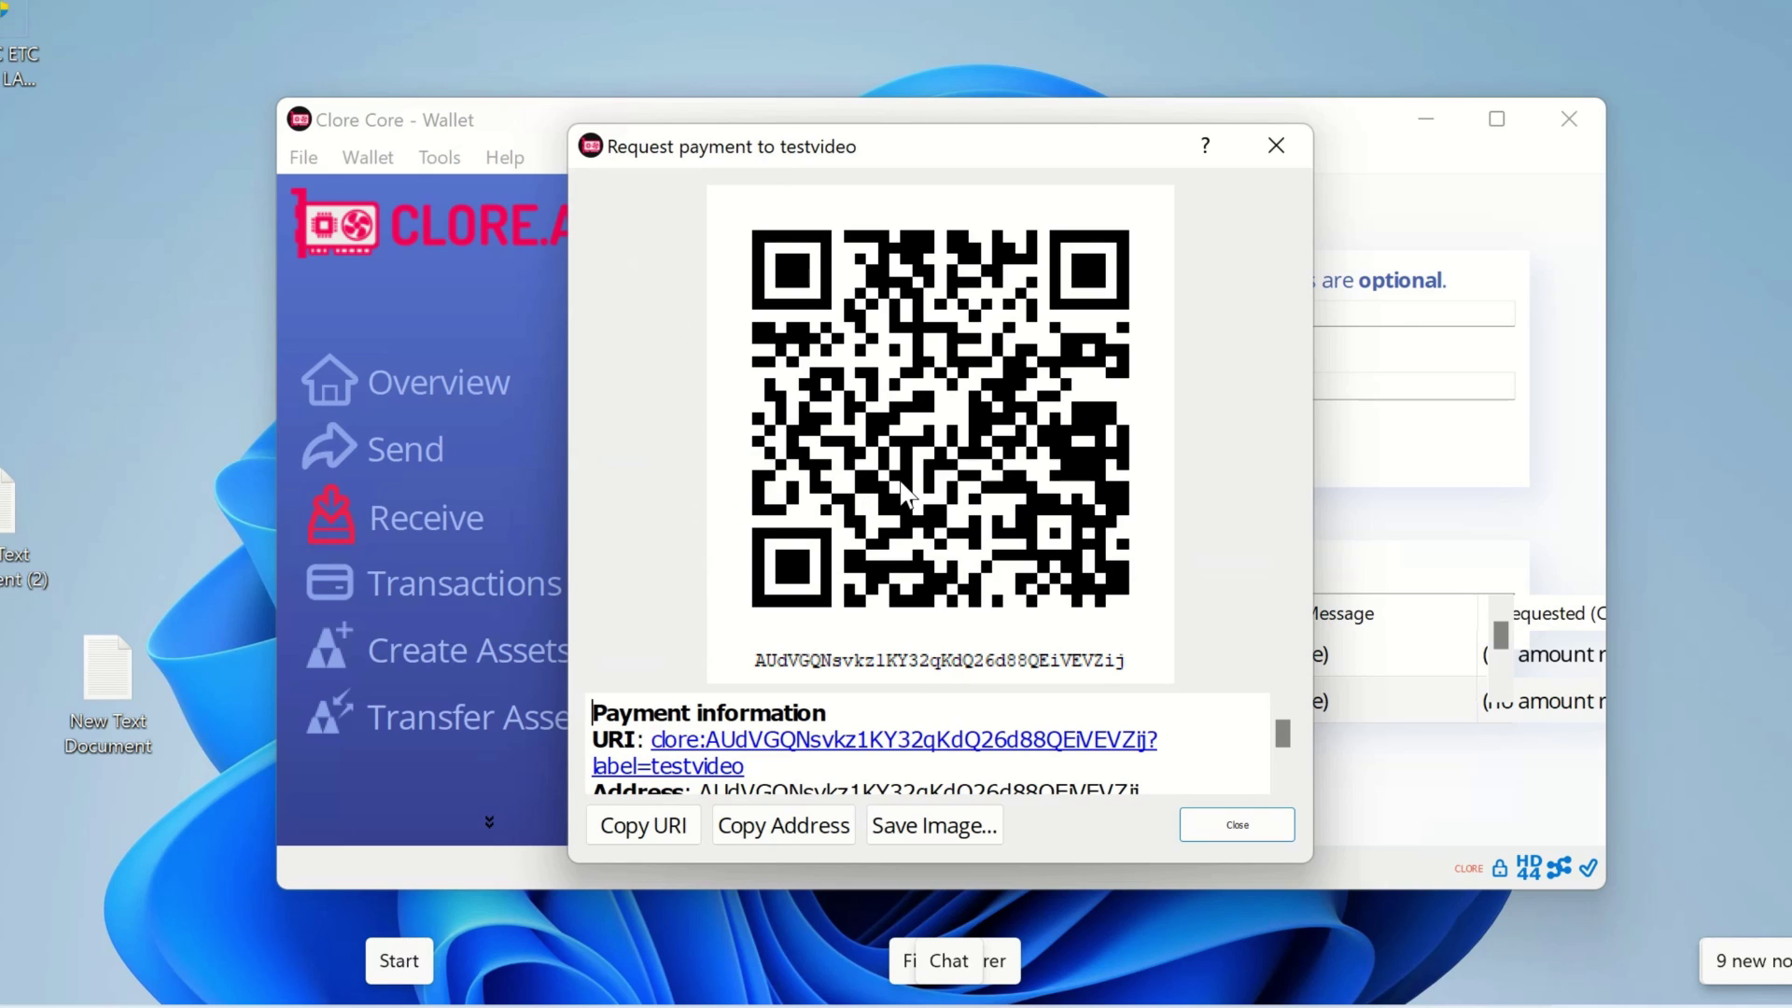
left_click(771, 826)
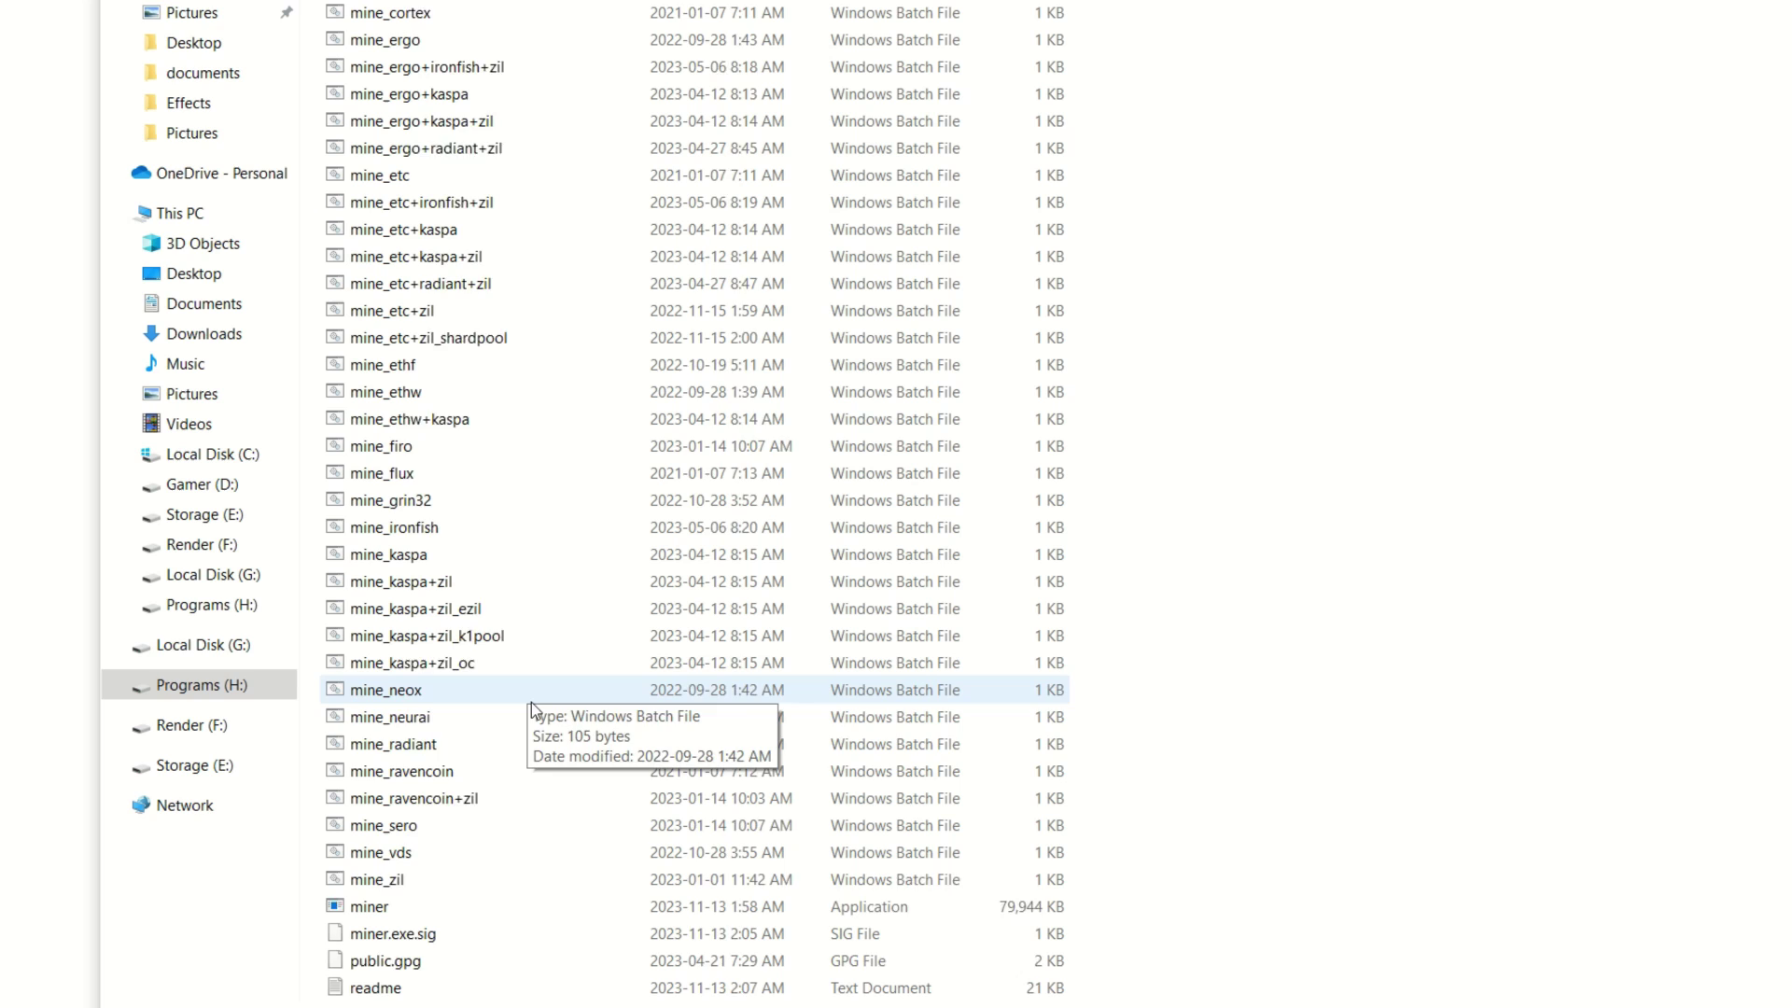
scroll(531, 701, "down", 1)
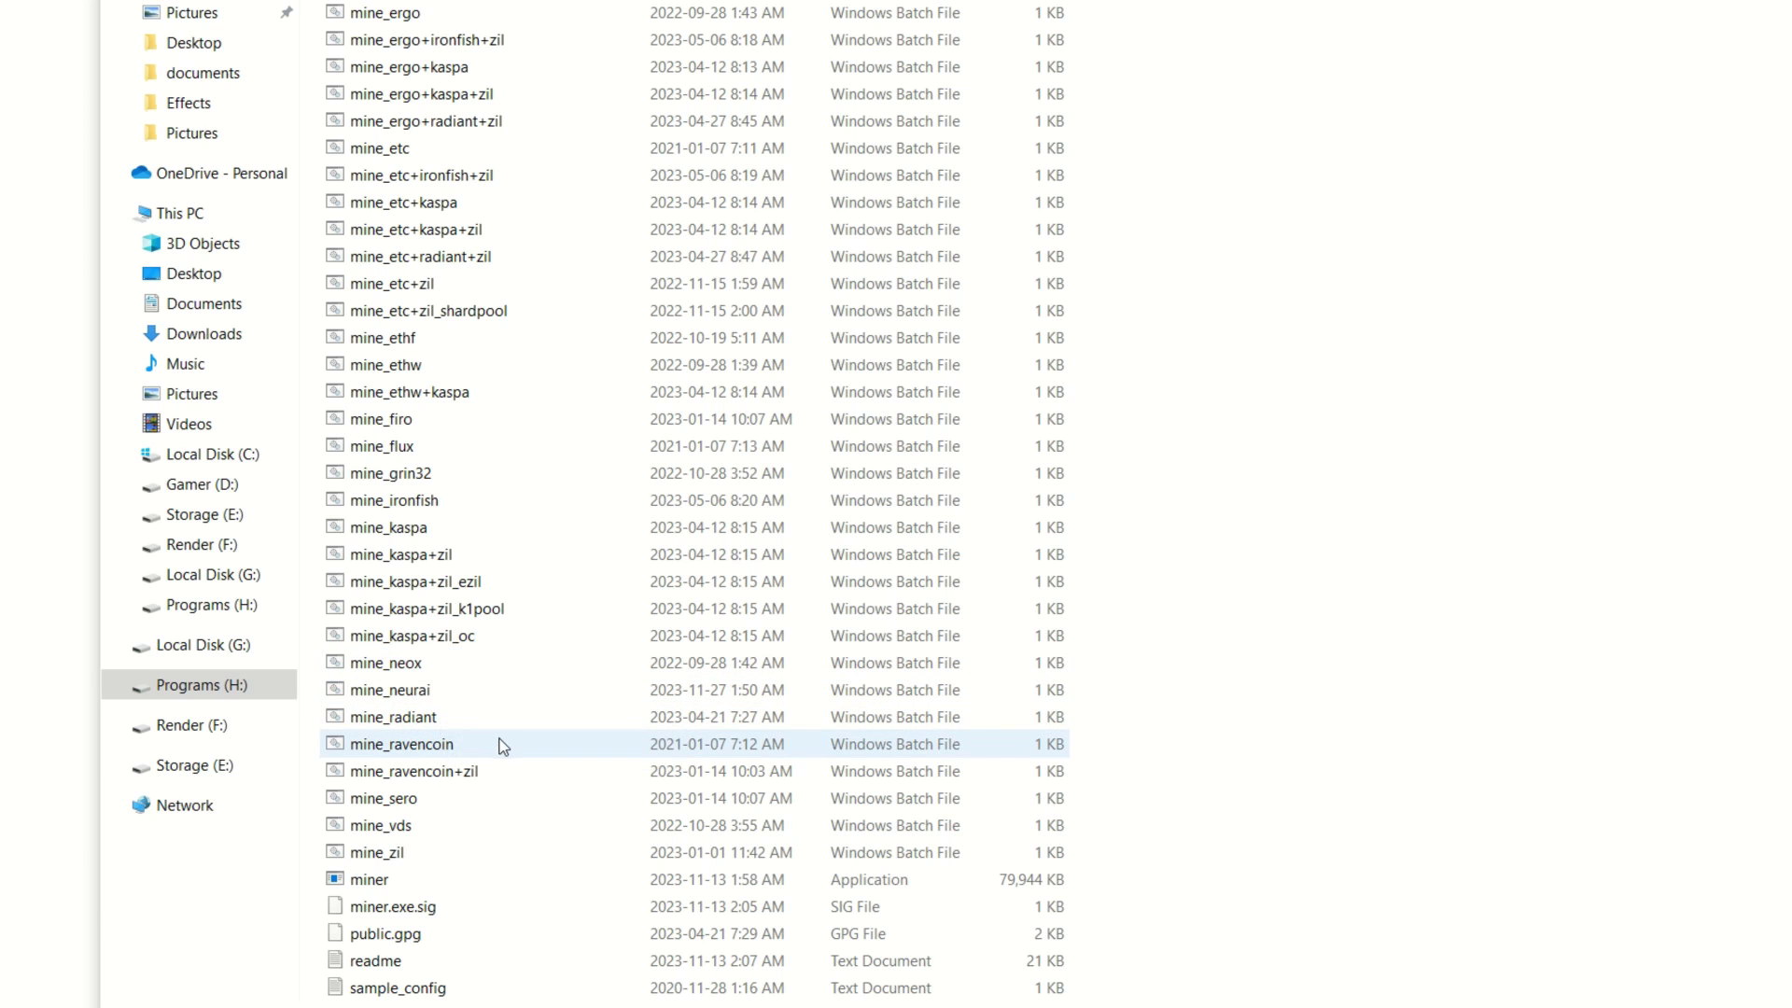
Step: Duplicate mine_ravencoin.bat by copying and pasting it into the same folder
right_click(413, 746)
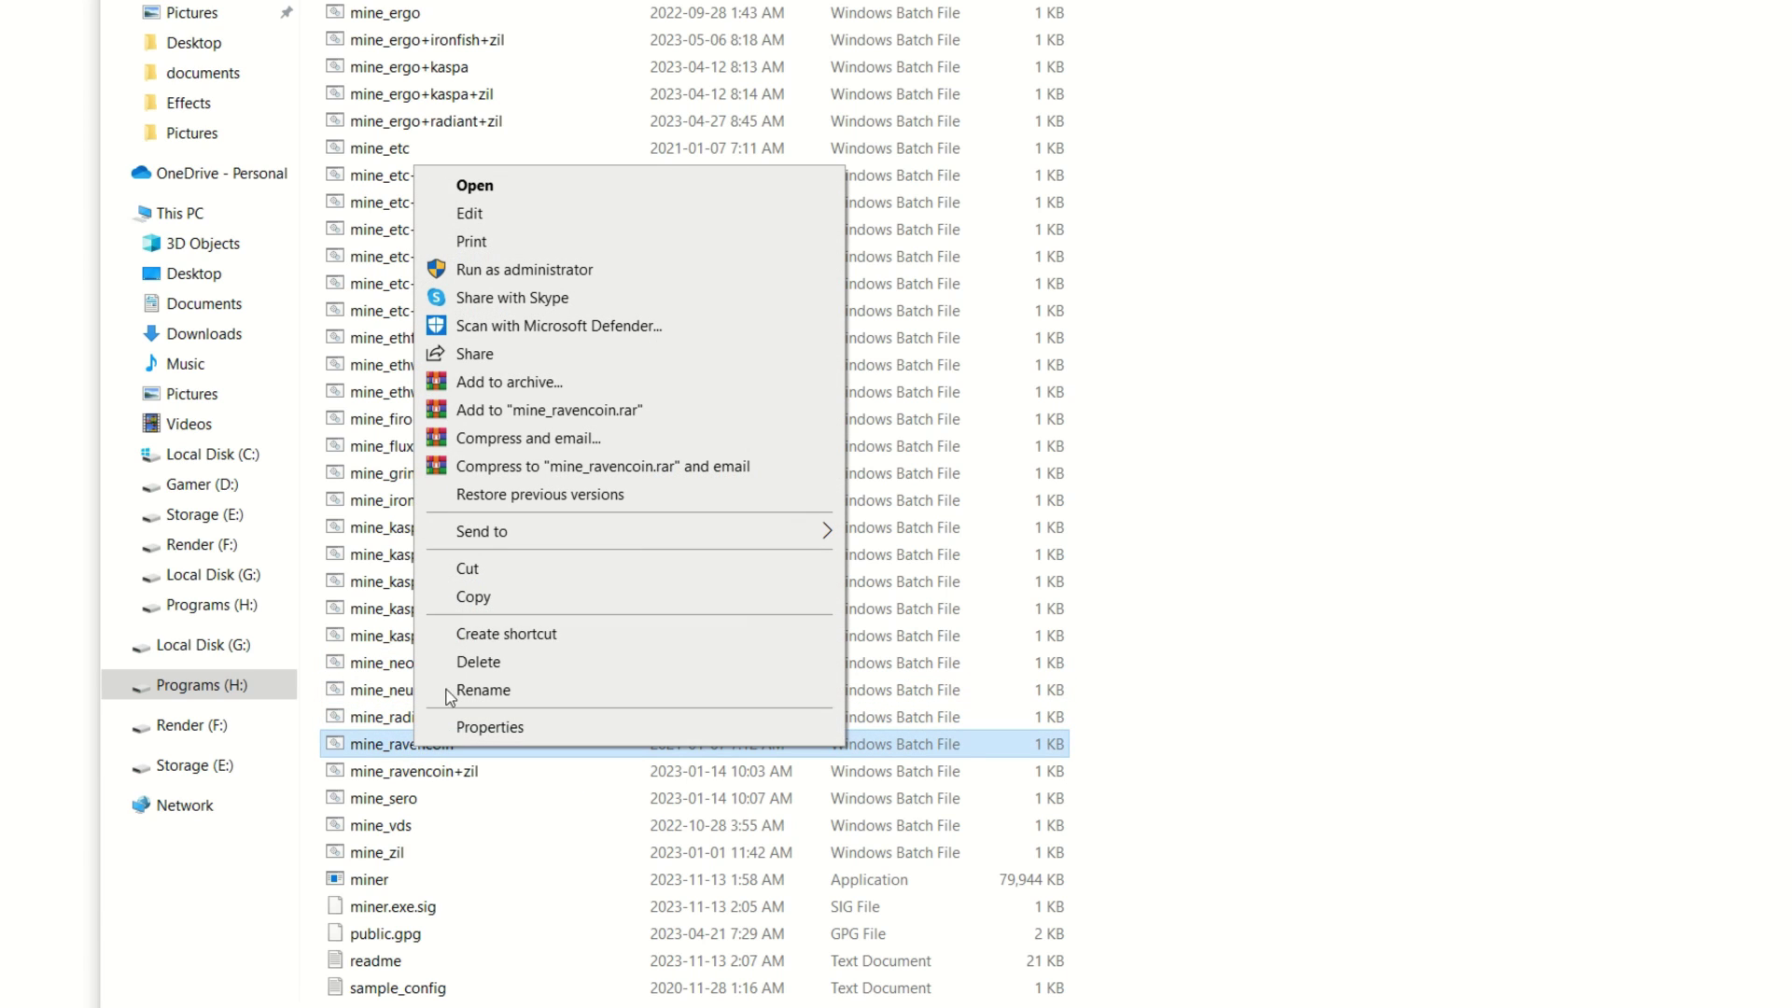
left_click(475, 606)
right_click(1161, 789)
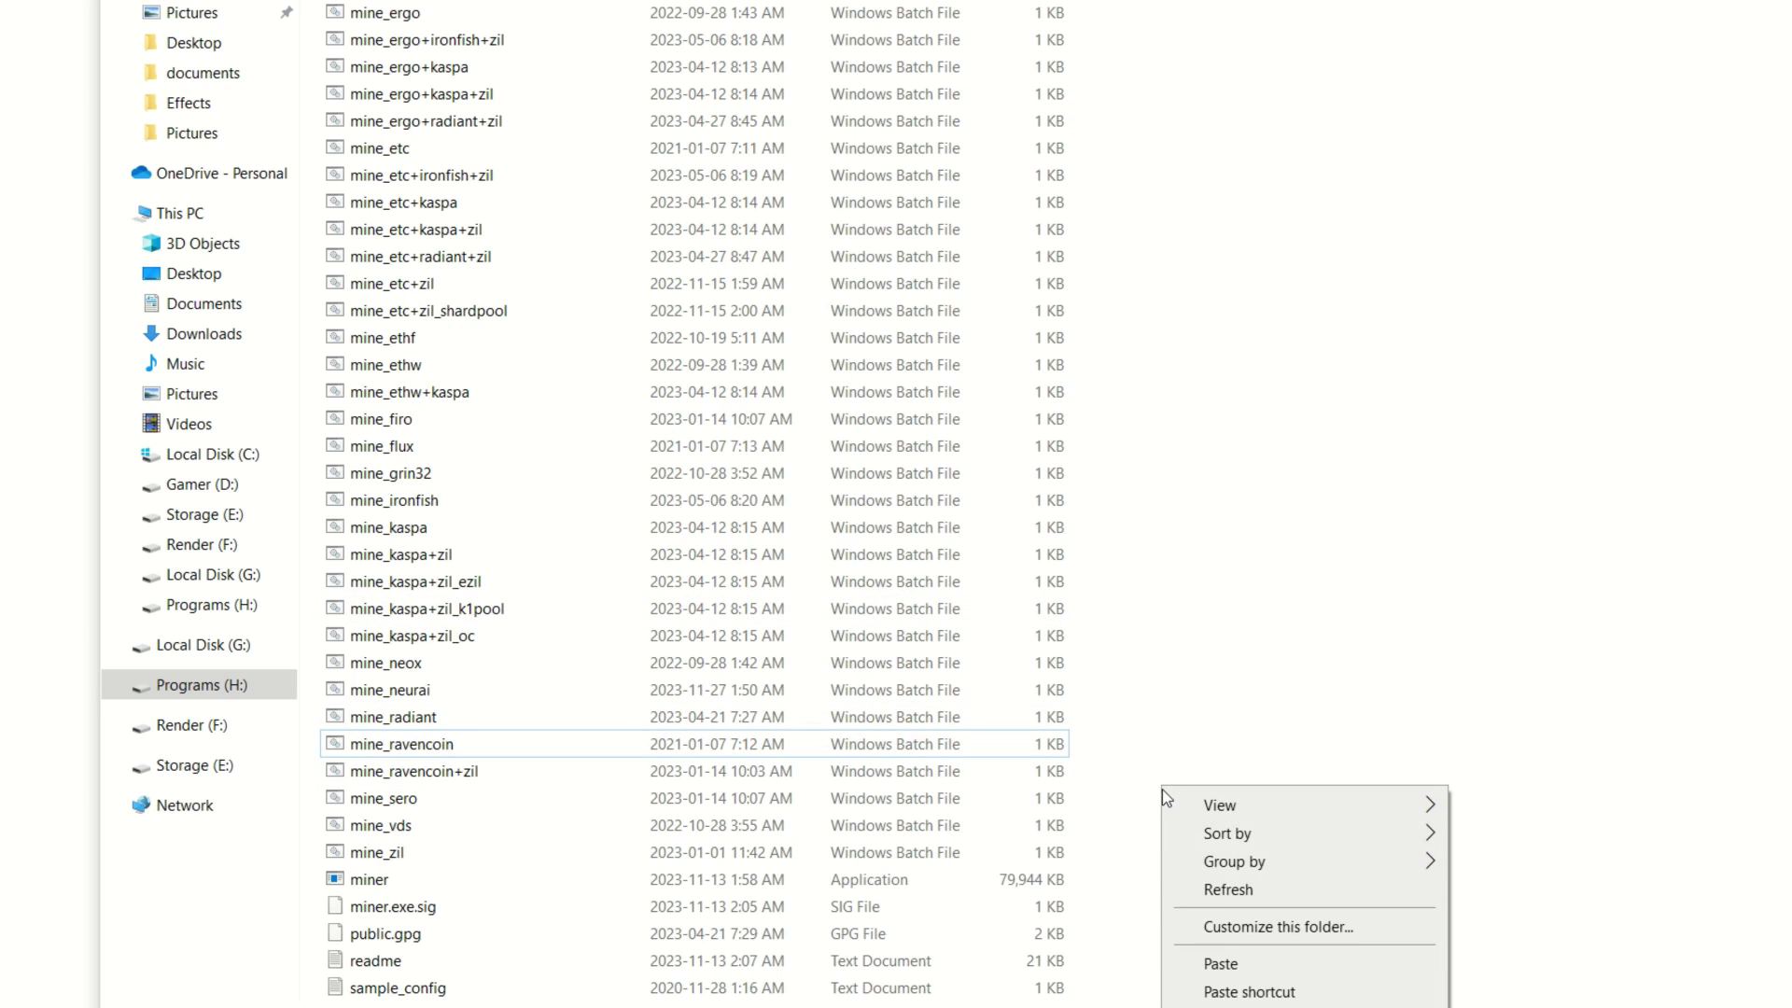
left_click(1225, 965)
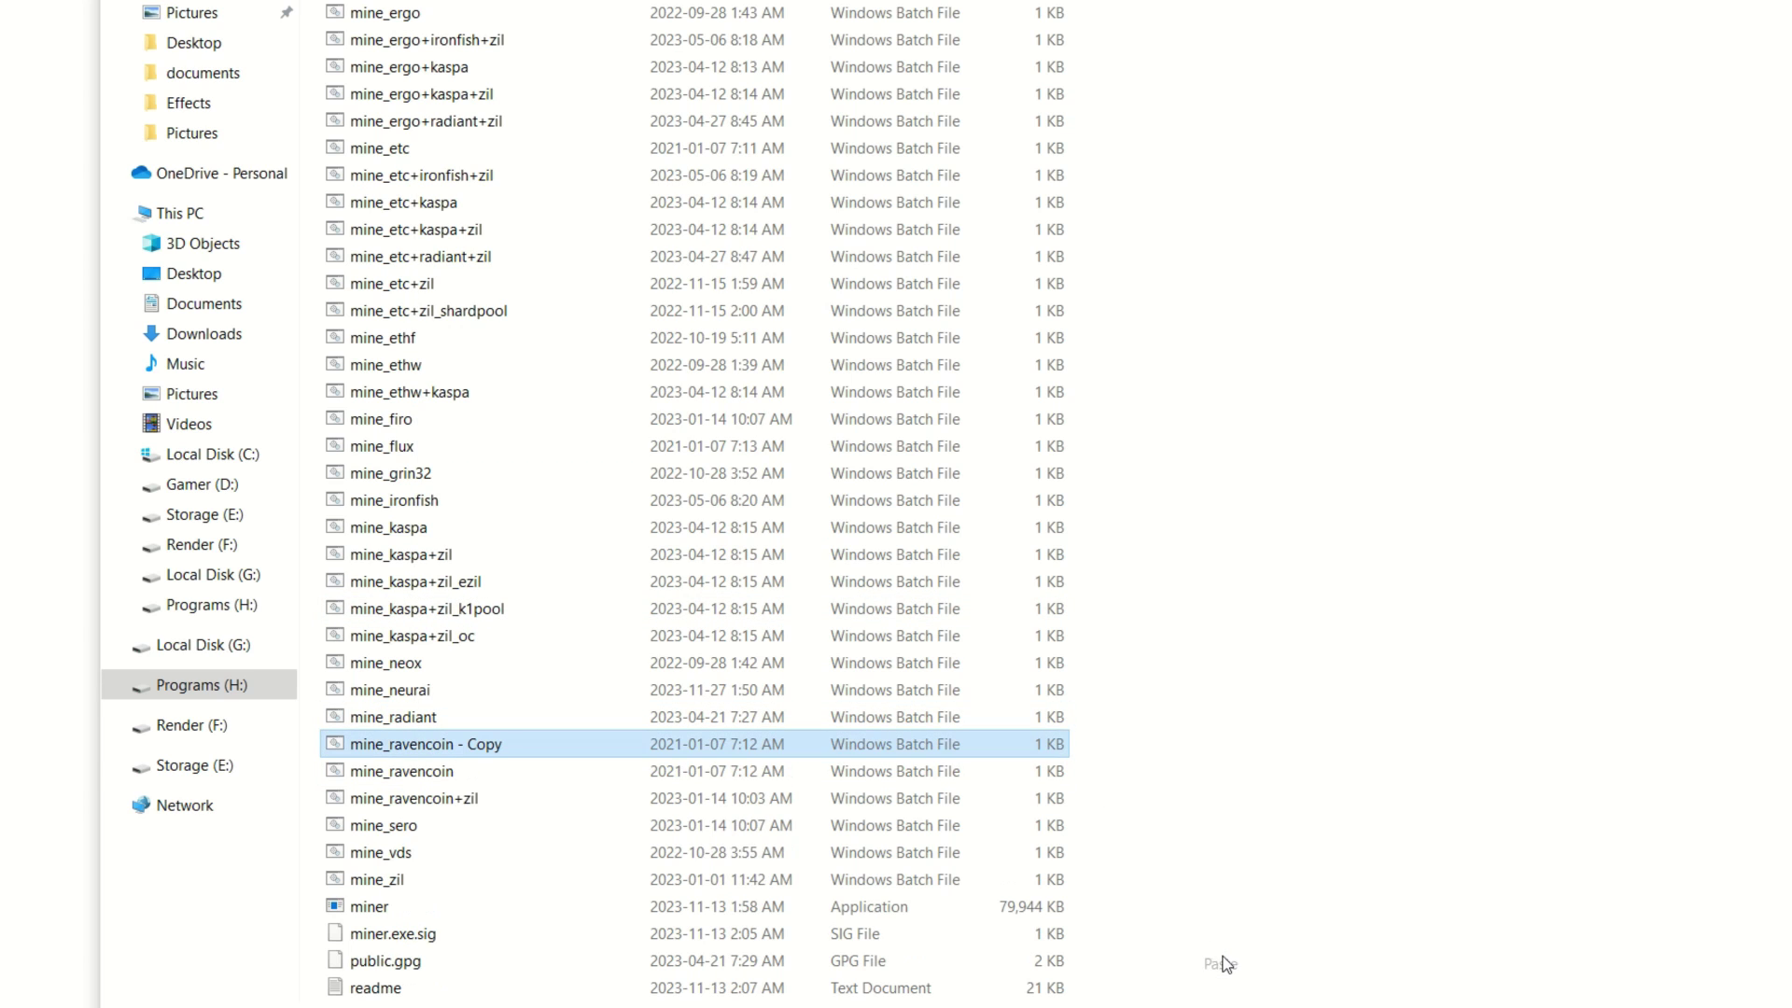
Step: Rename the duplicate to mine_CLORE and open it for editing in Notepad
left_click(512, 744)
key("BackSpace")
key("BackSpace")
key("BackSpace")
key("BackSpace")
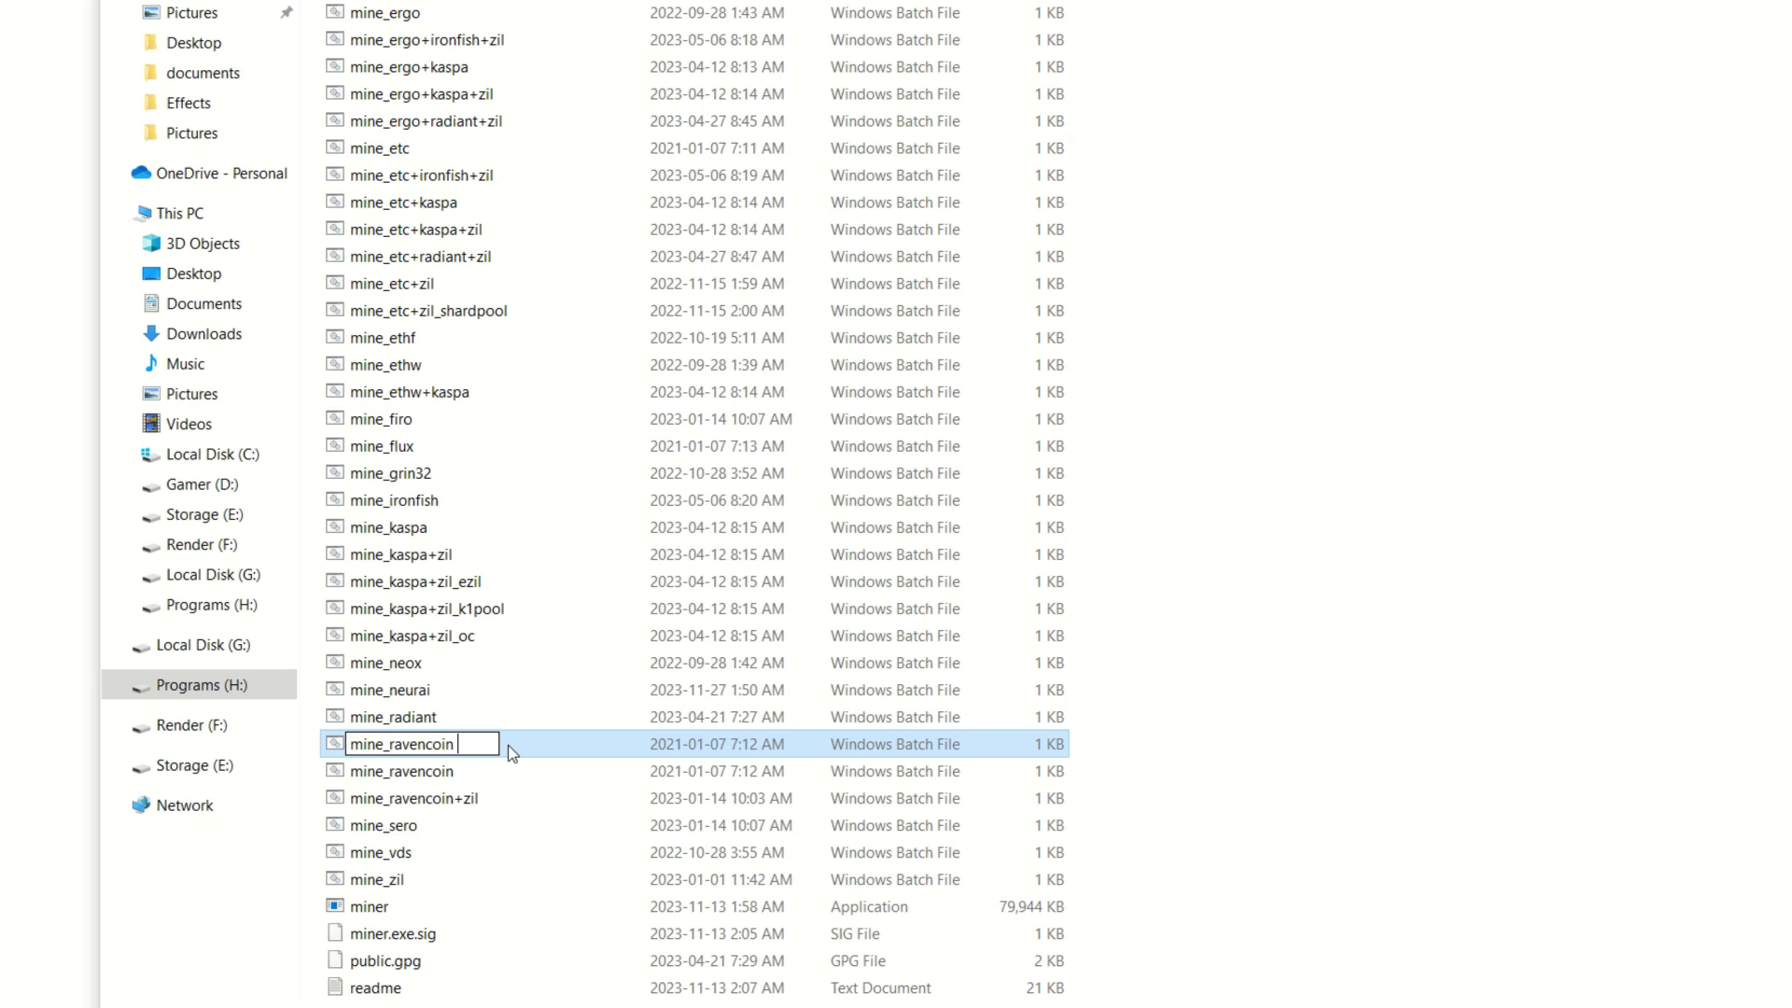
key("BackSpace")
key("BackSpace")
key("BackSpace")
key("BackSpace")
key("BackSpace")
key("BackSpace")
key("BackSpace")
key("BackSpace")
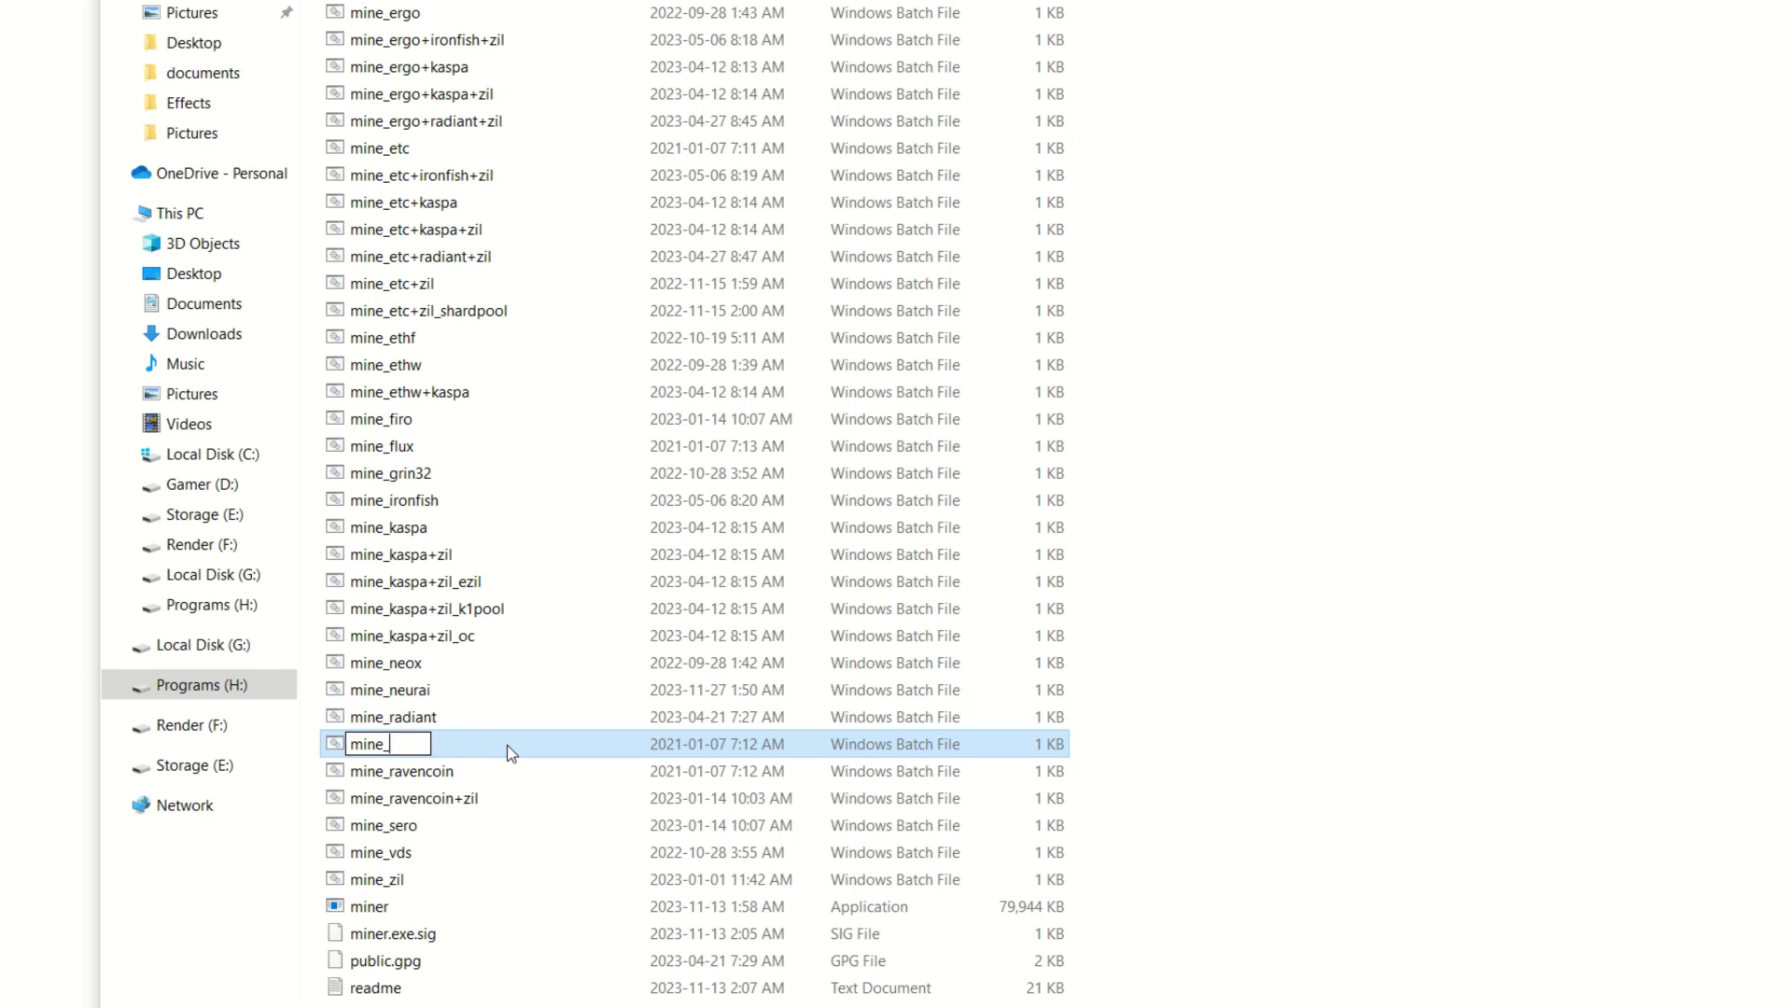
key("BackSpace")
type("CLORE")
key("Return")
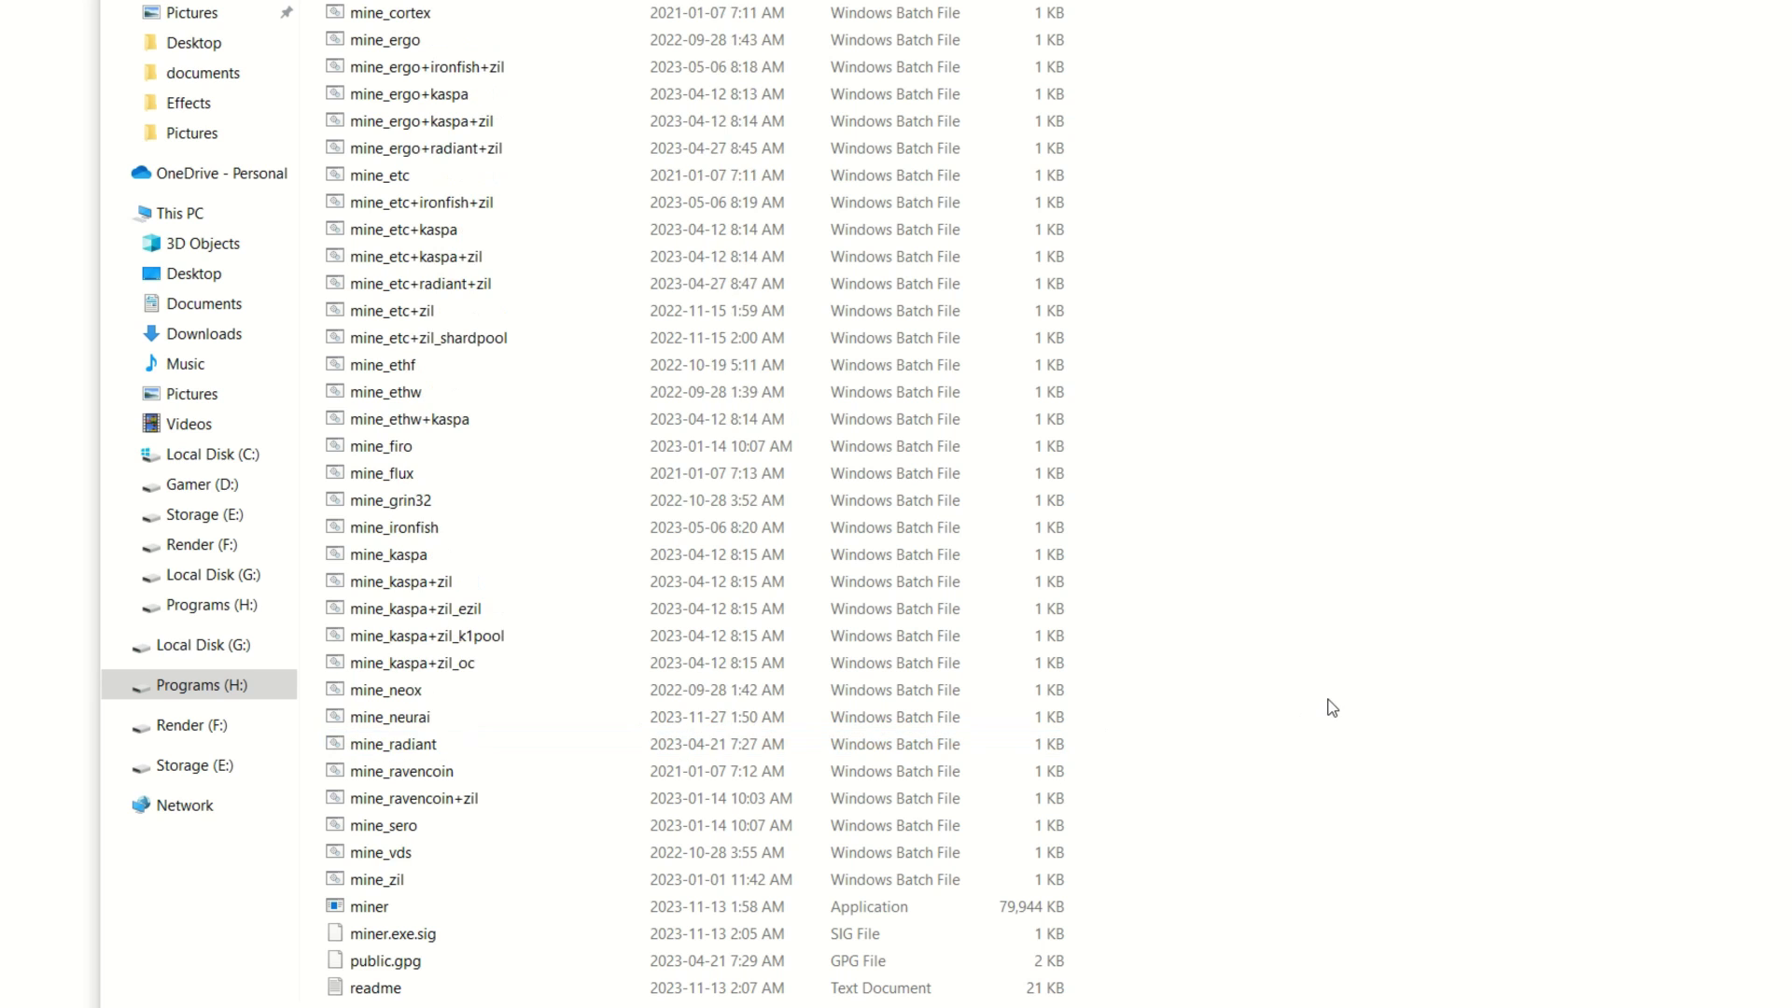
scroll(439, 472, "up", 2)
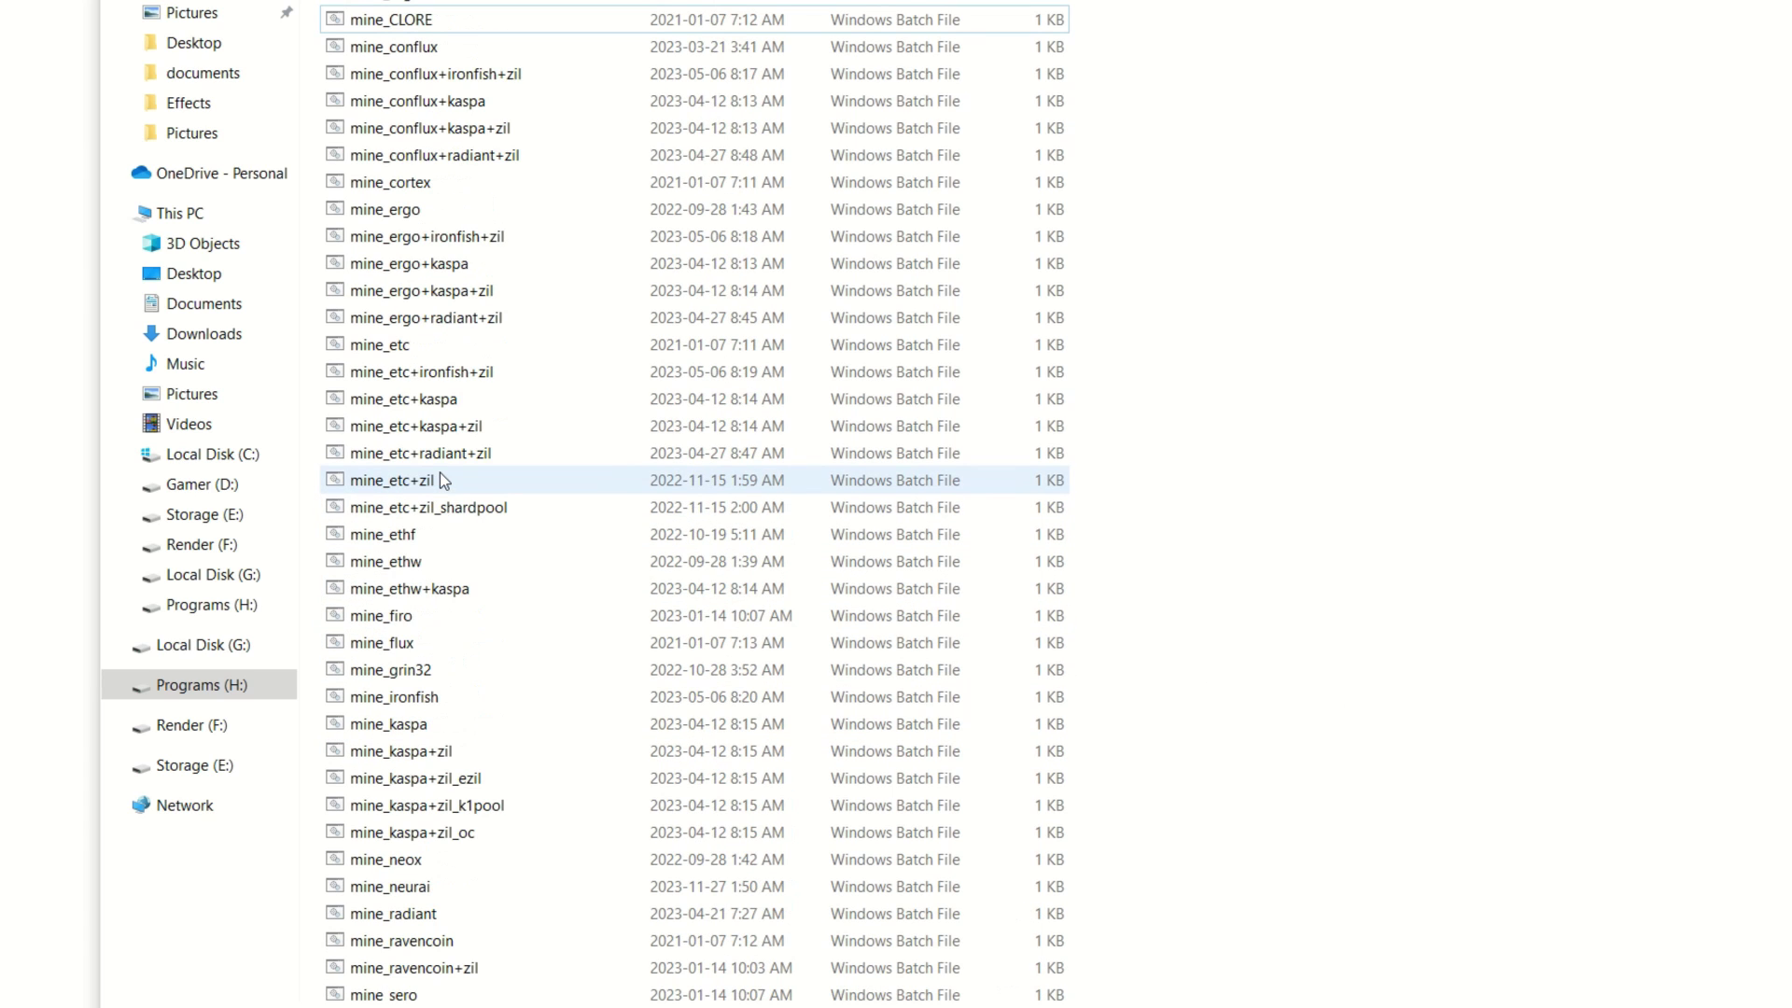
right_click(437, 20)
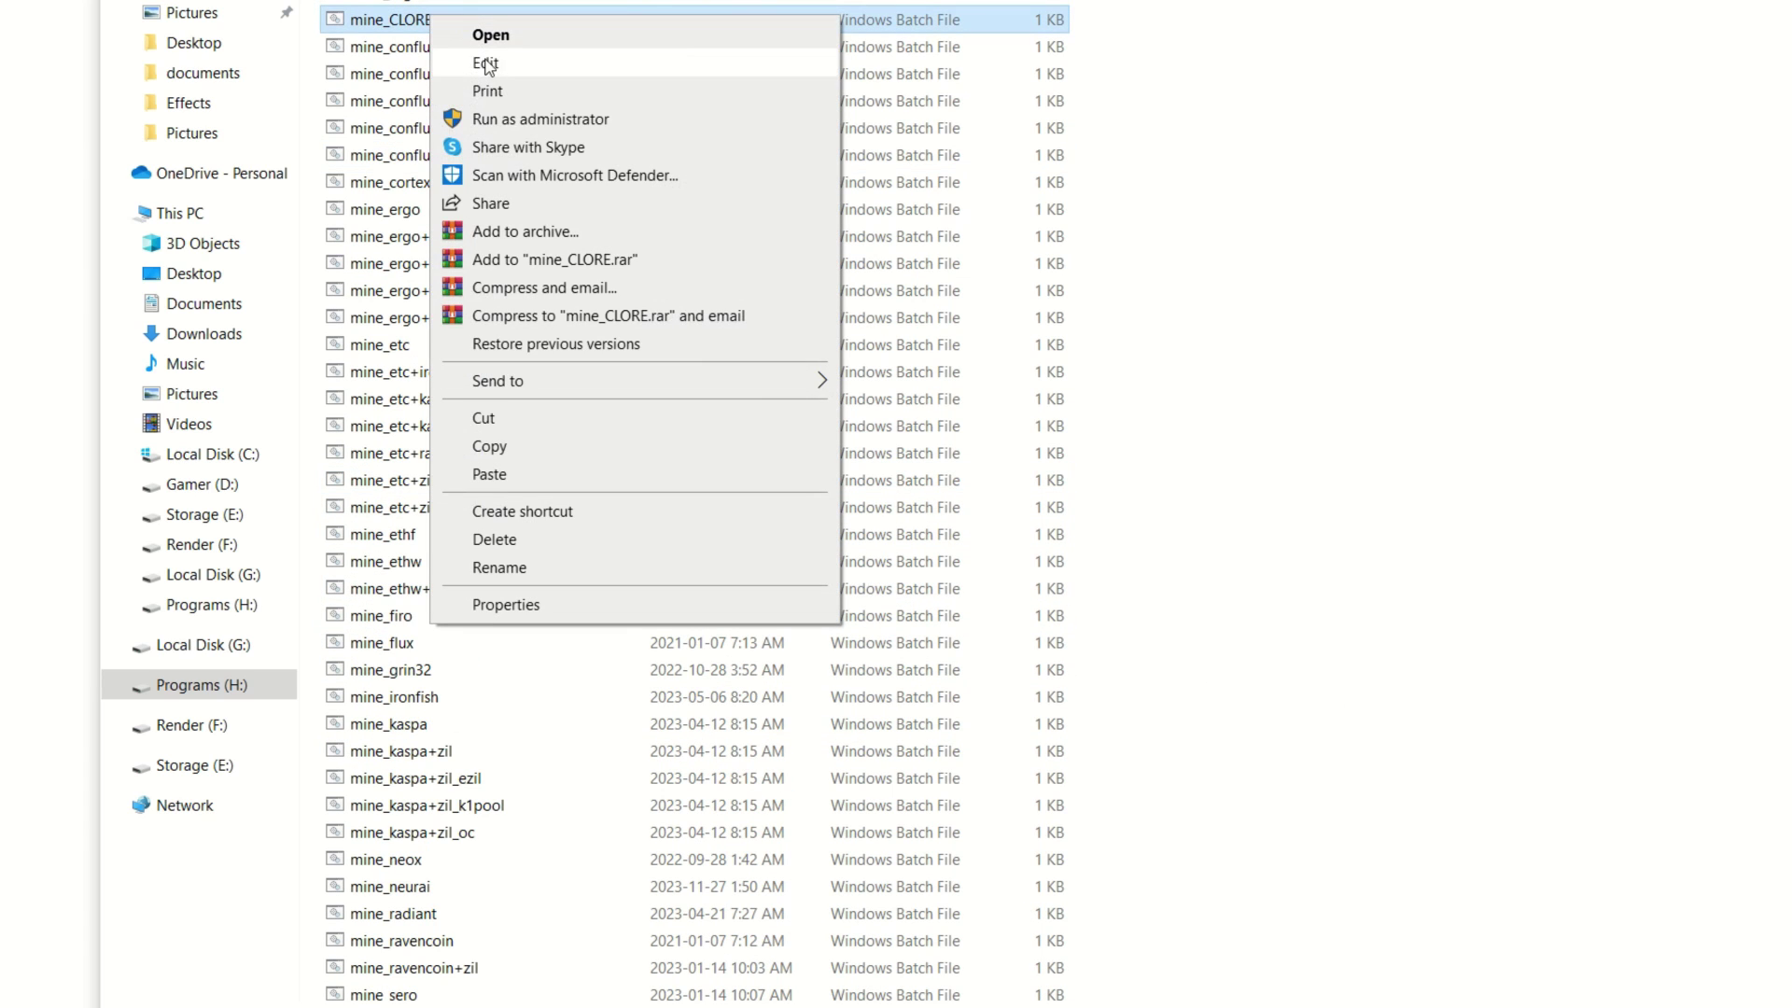
left_click(487, 68)
Step: Copy the CLORE.AI wallet address from the script's text
left_click_drag(1213, 41, 1131, 94)
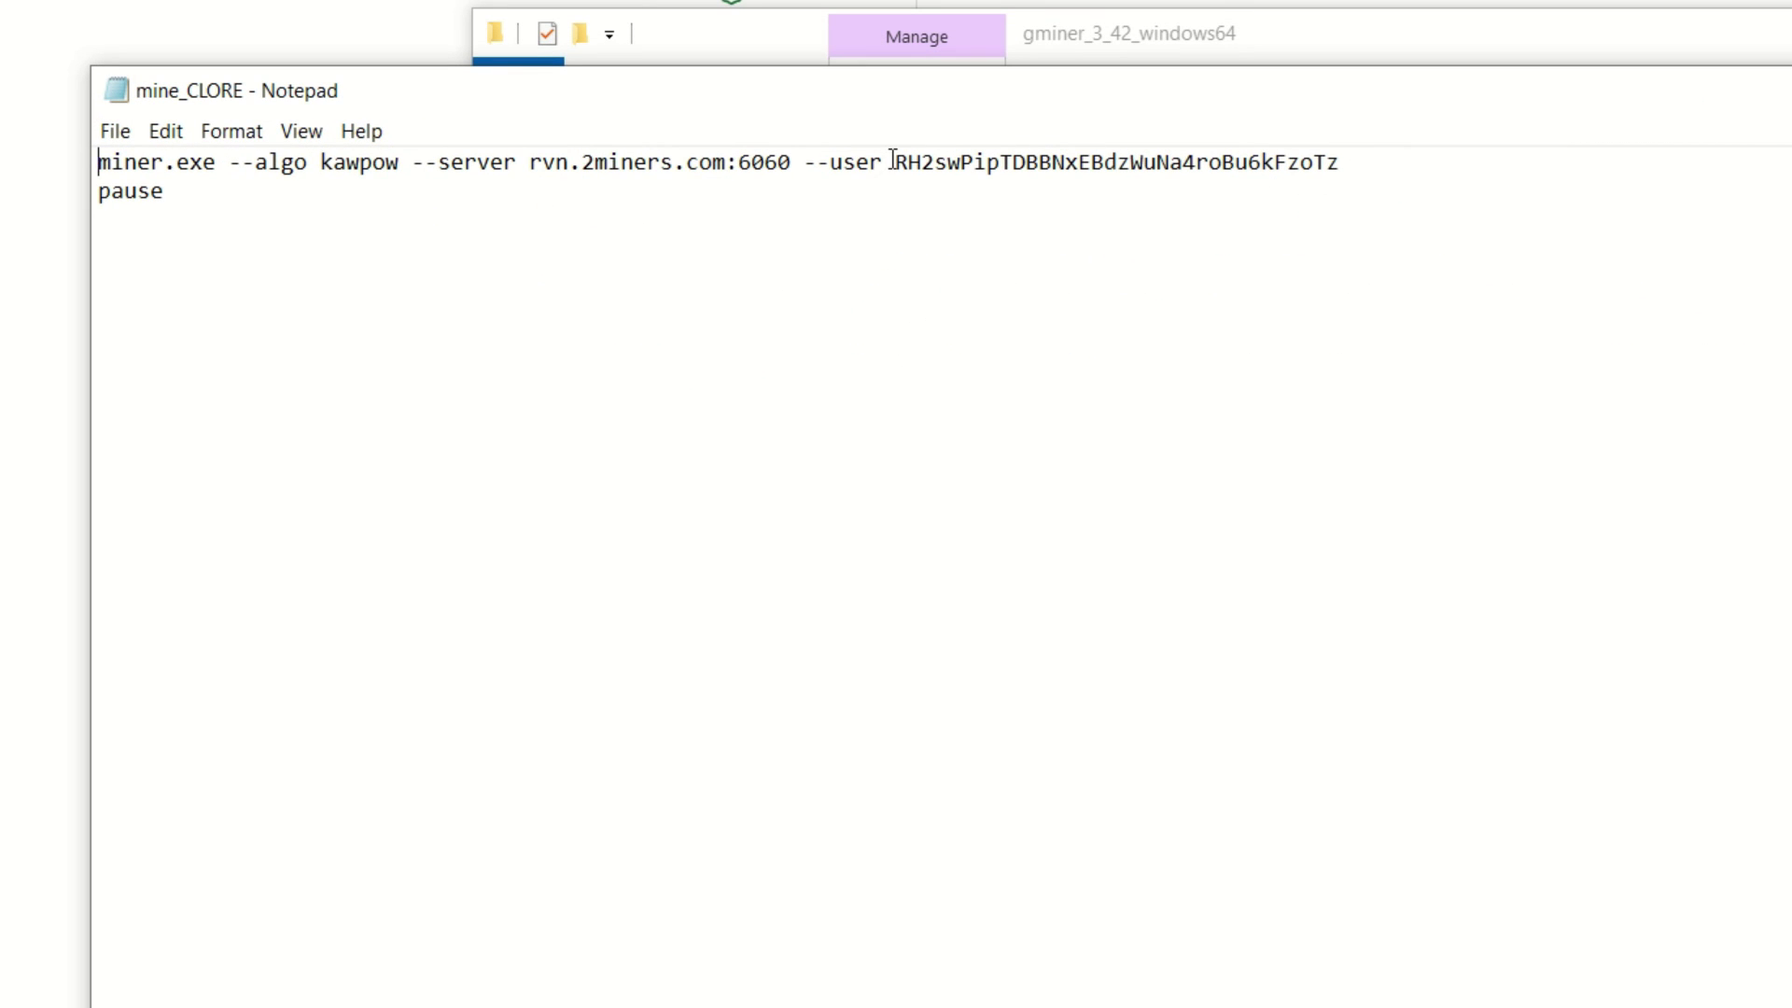
left_click_drag(895, 161, 1346, 164)
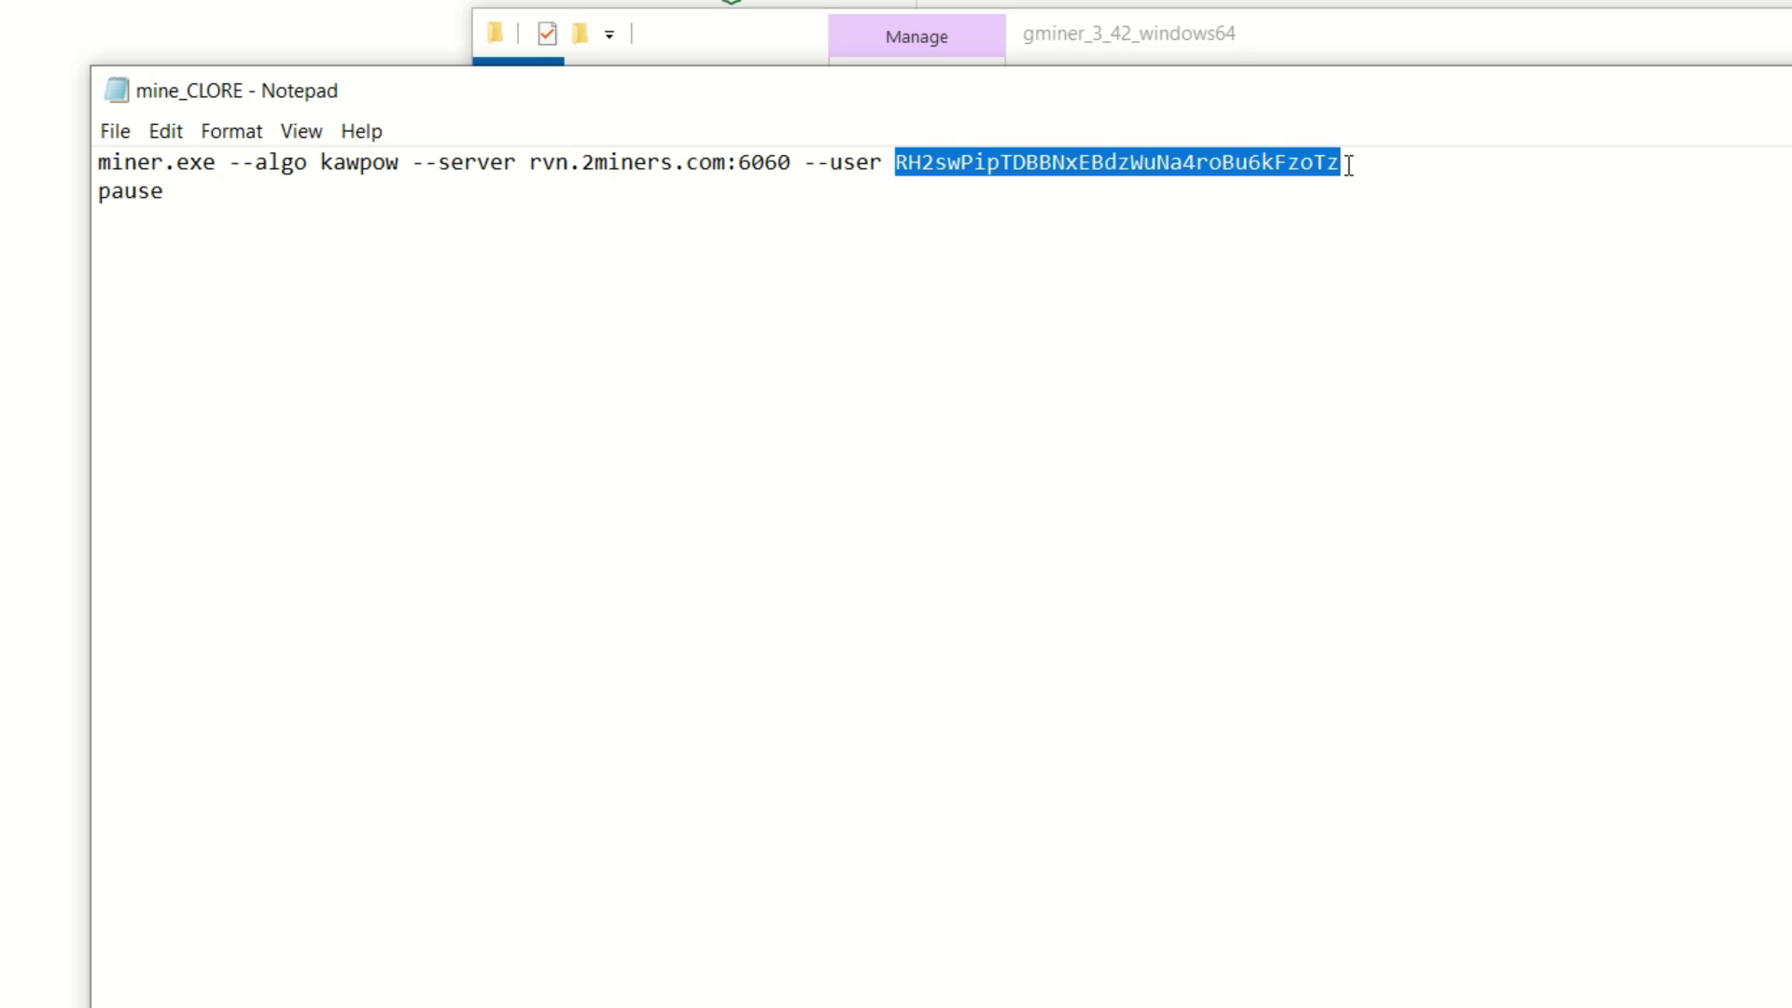
left_click_drag(792, 165, 530, 164)
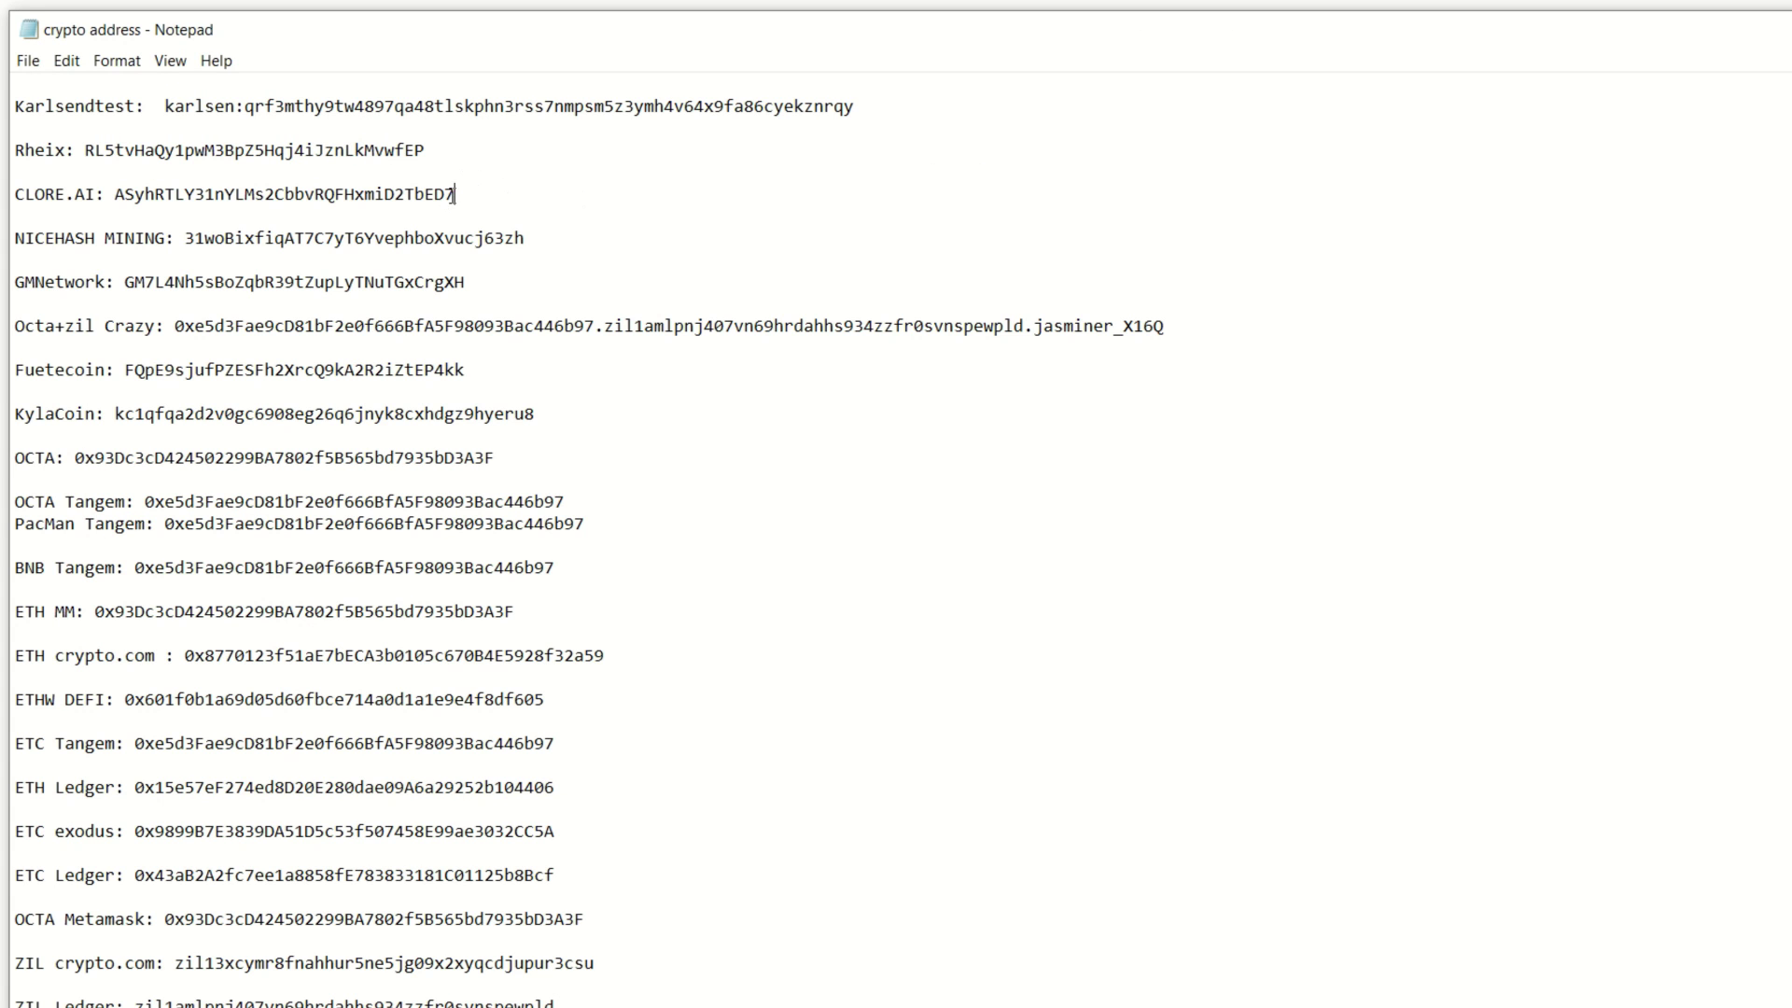
left_click_drag(458, 193, 115, 193)
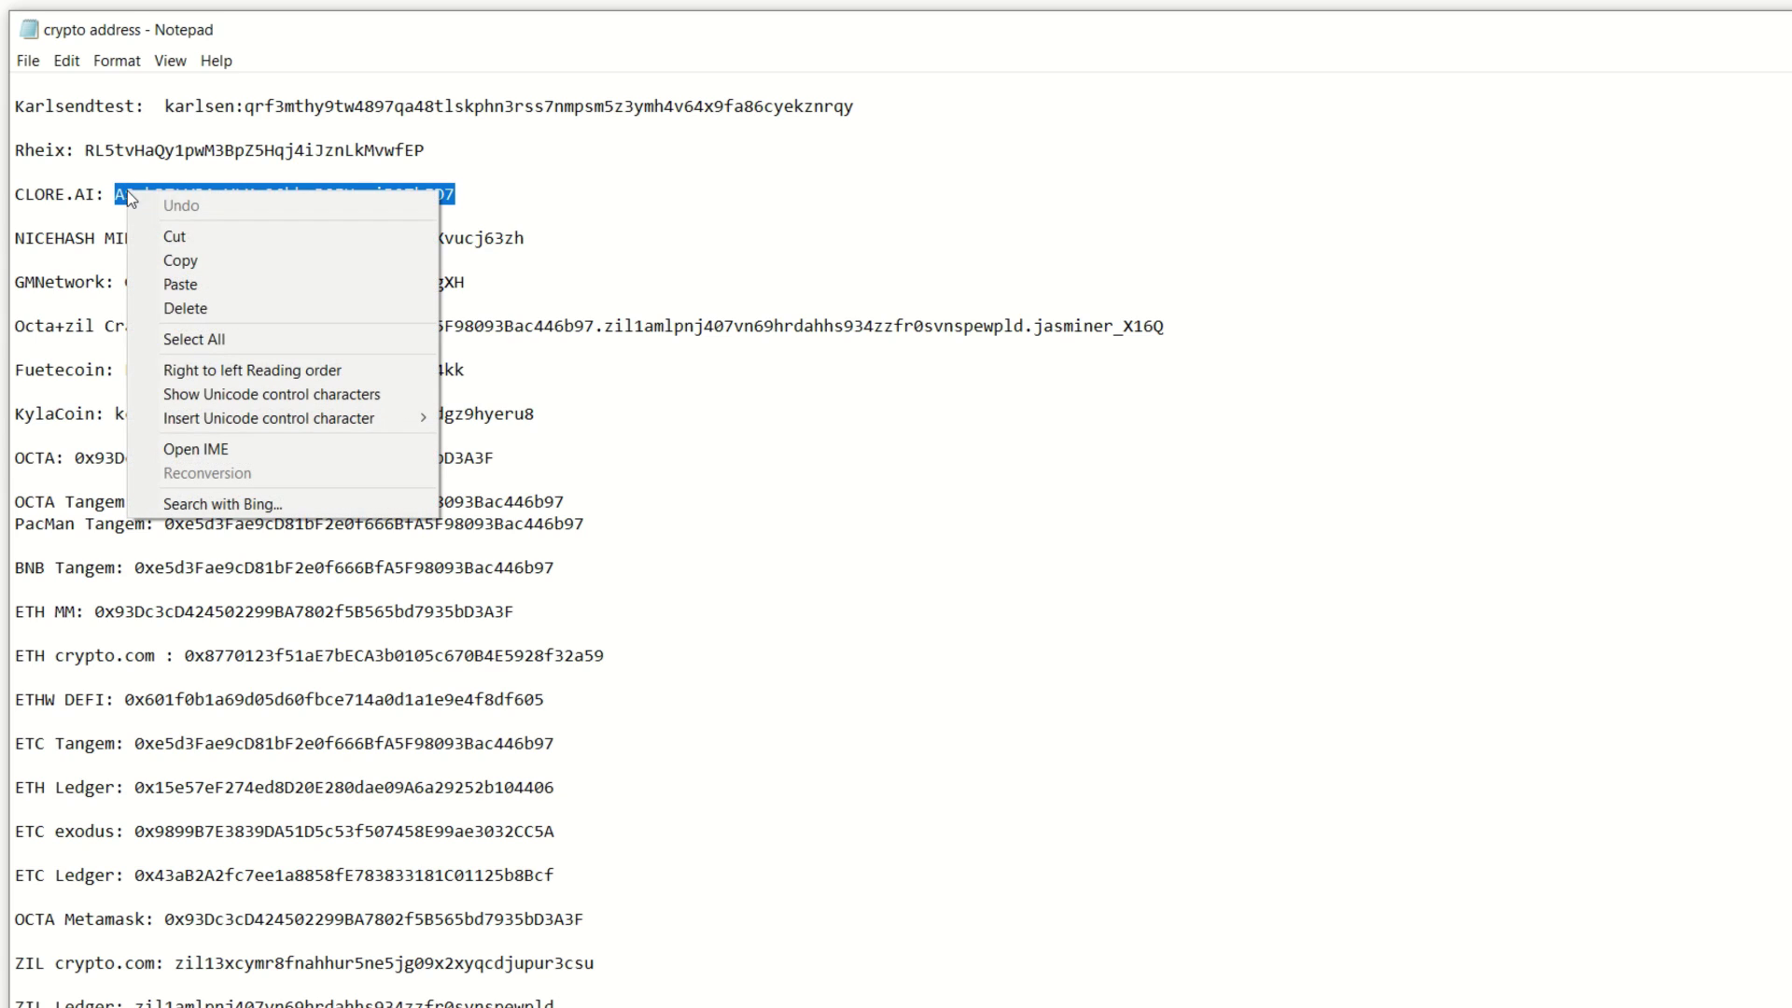
left_click(179, 261)
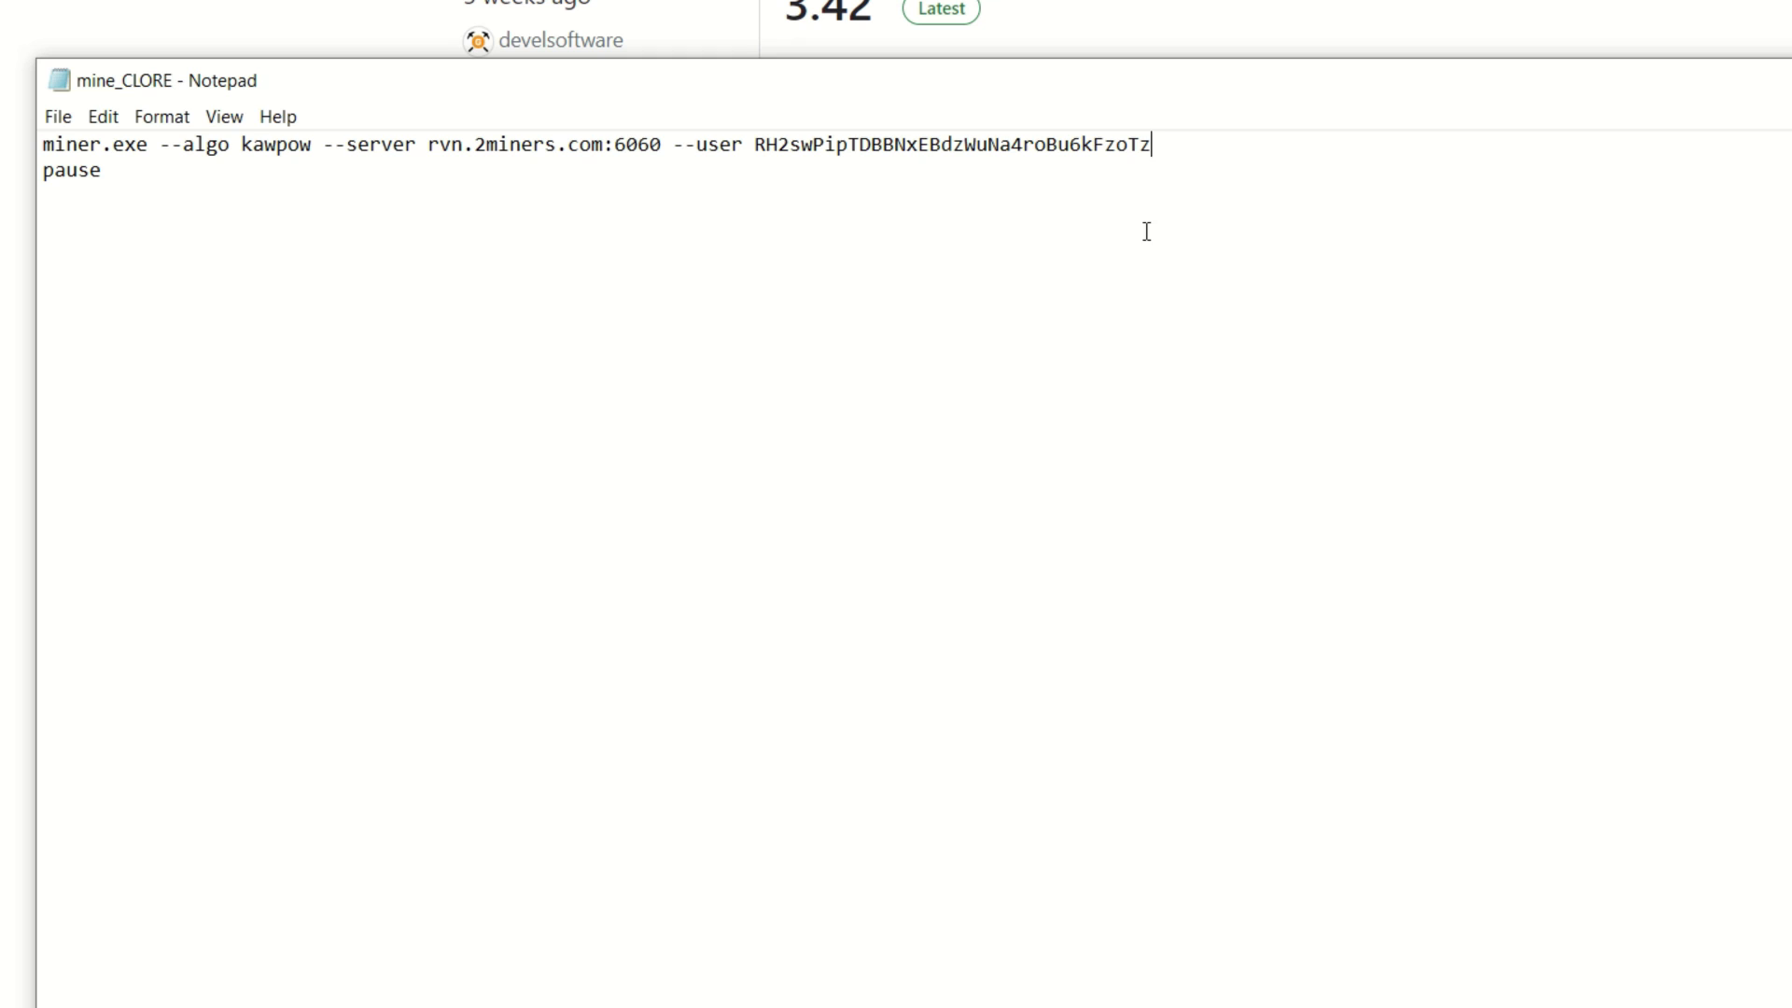
Step: Replace the old wallet address after --user with the pasted CLORE.AI address
key("BackSpace")
key("BackSpace")
key("BackSpace")
key("BackSpace")
key("BackSpace")
key("BackSpace")
key("BackSpace")
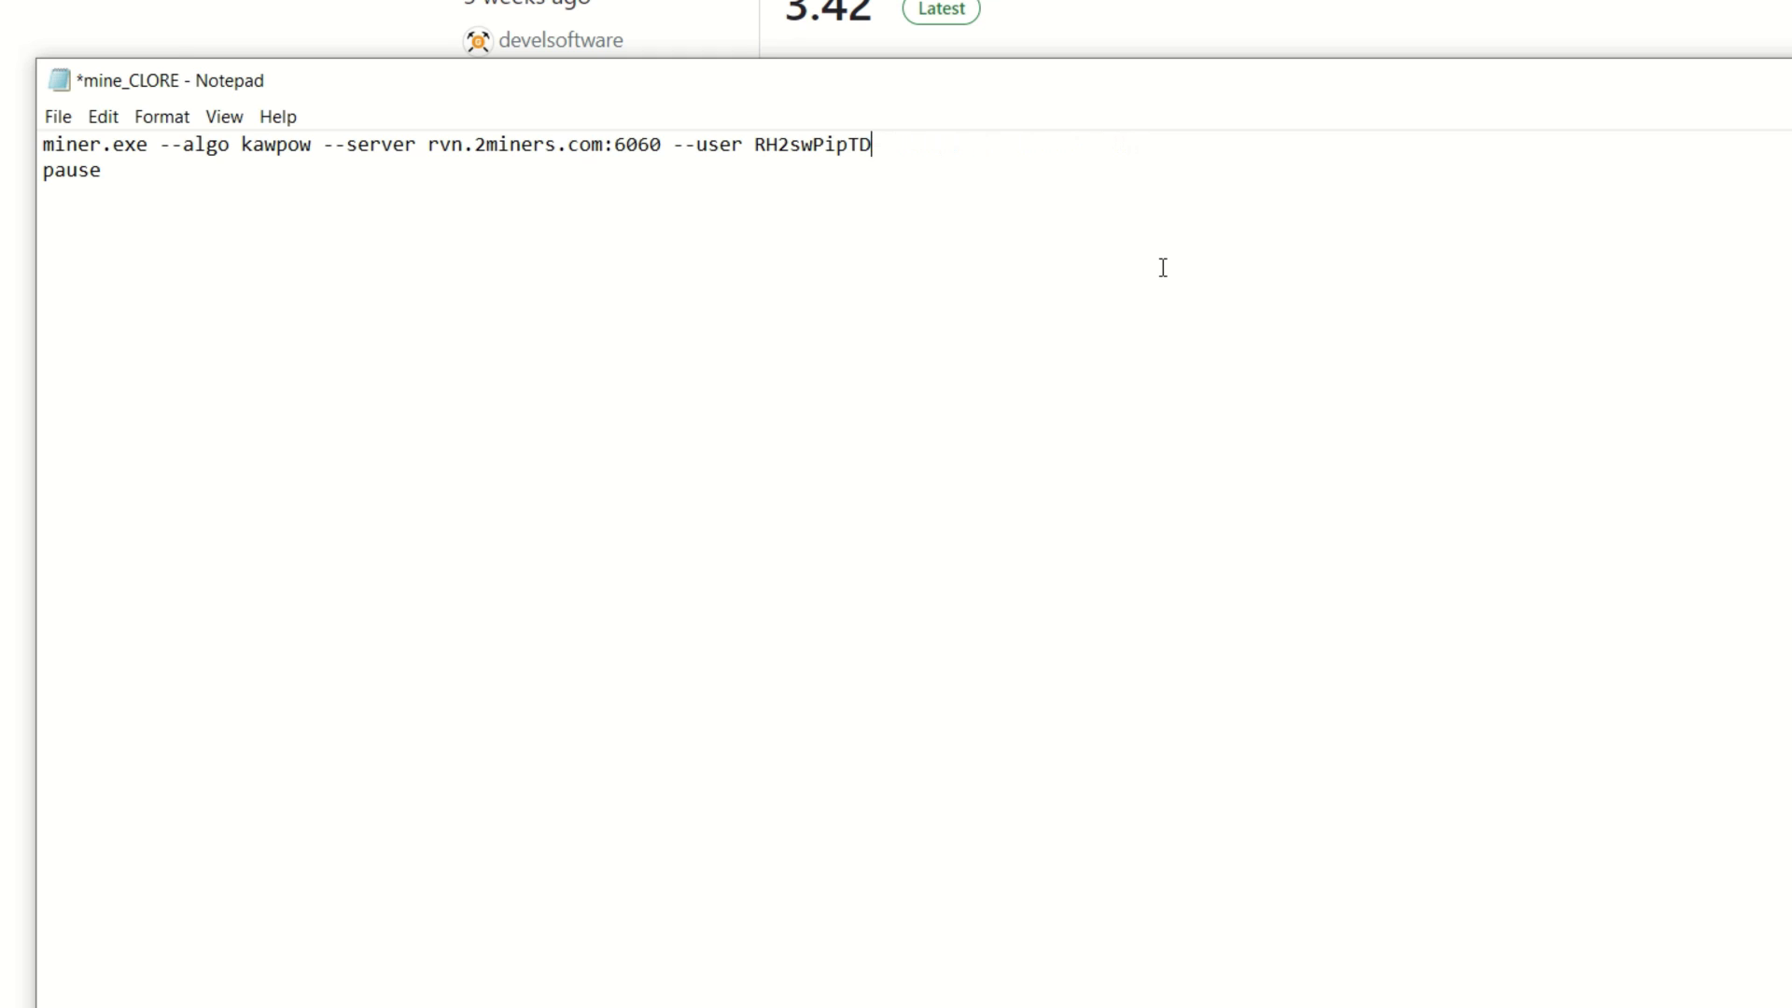
key("BackSpace")
key("BackSpace")
key("BackSpace")
key("BackSpace")
key("BackSpace")
key("BackSpace")
key("BackSpace")
key("BackSpace")
key("BackSpace")
key("BackSpace")
key("ctrl+v")
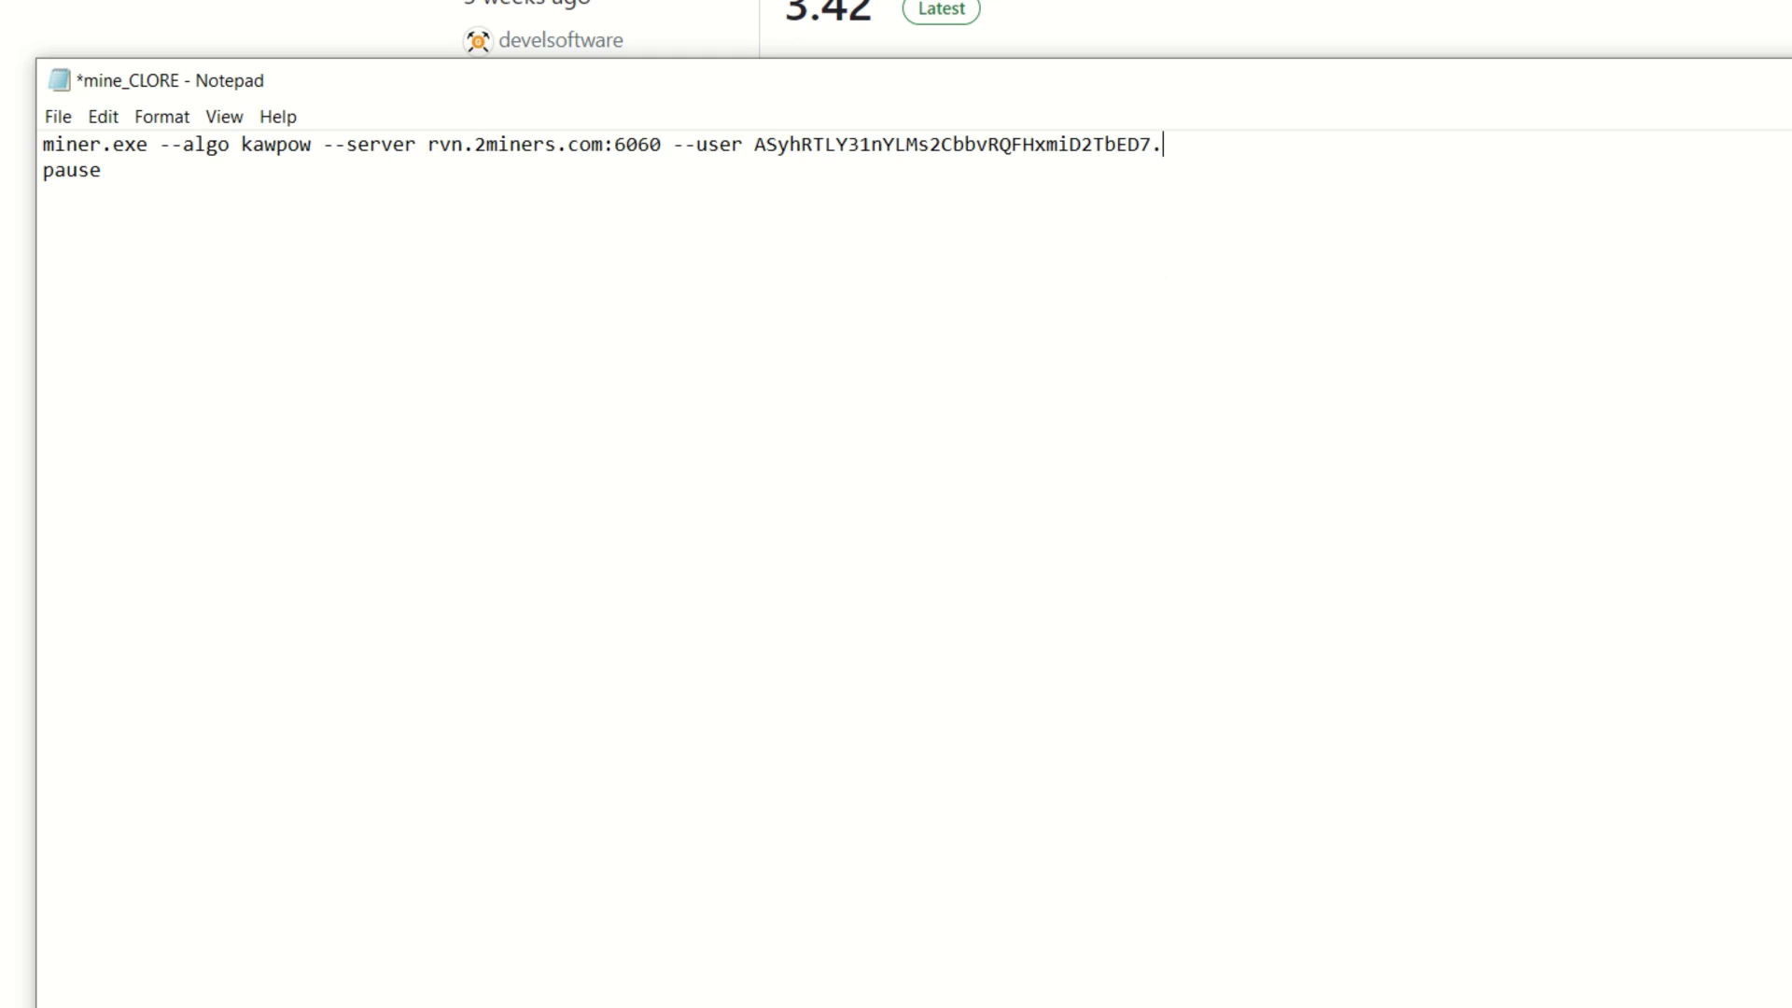
type("RabidW")
type("S")
left_click_drag(755, 145, 1151, 145)
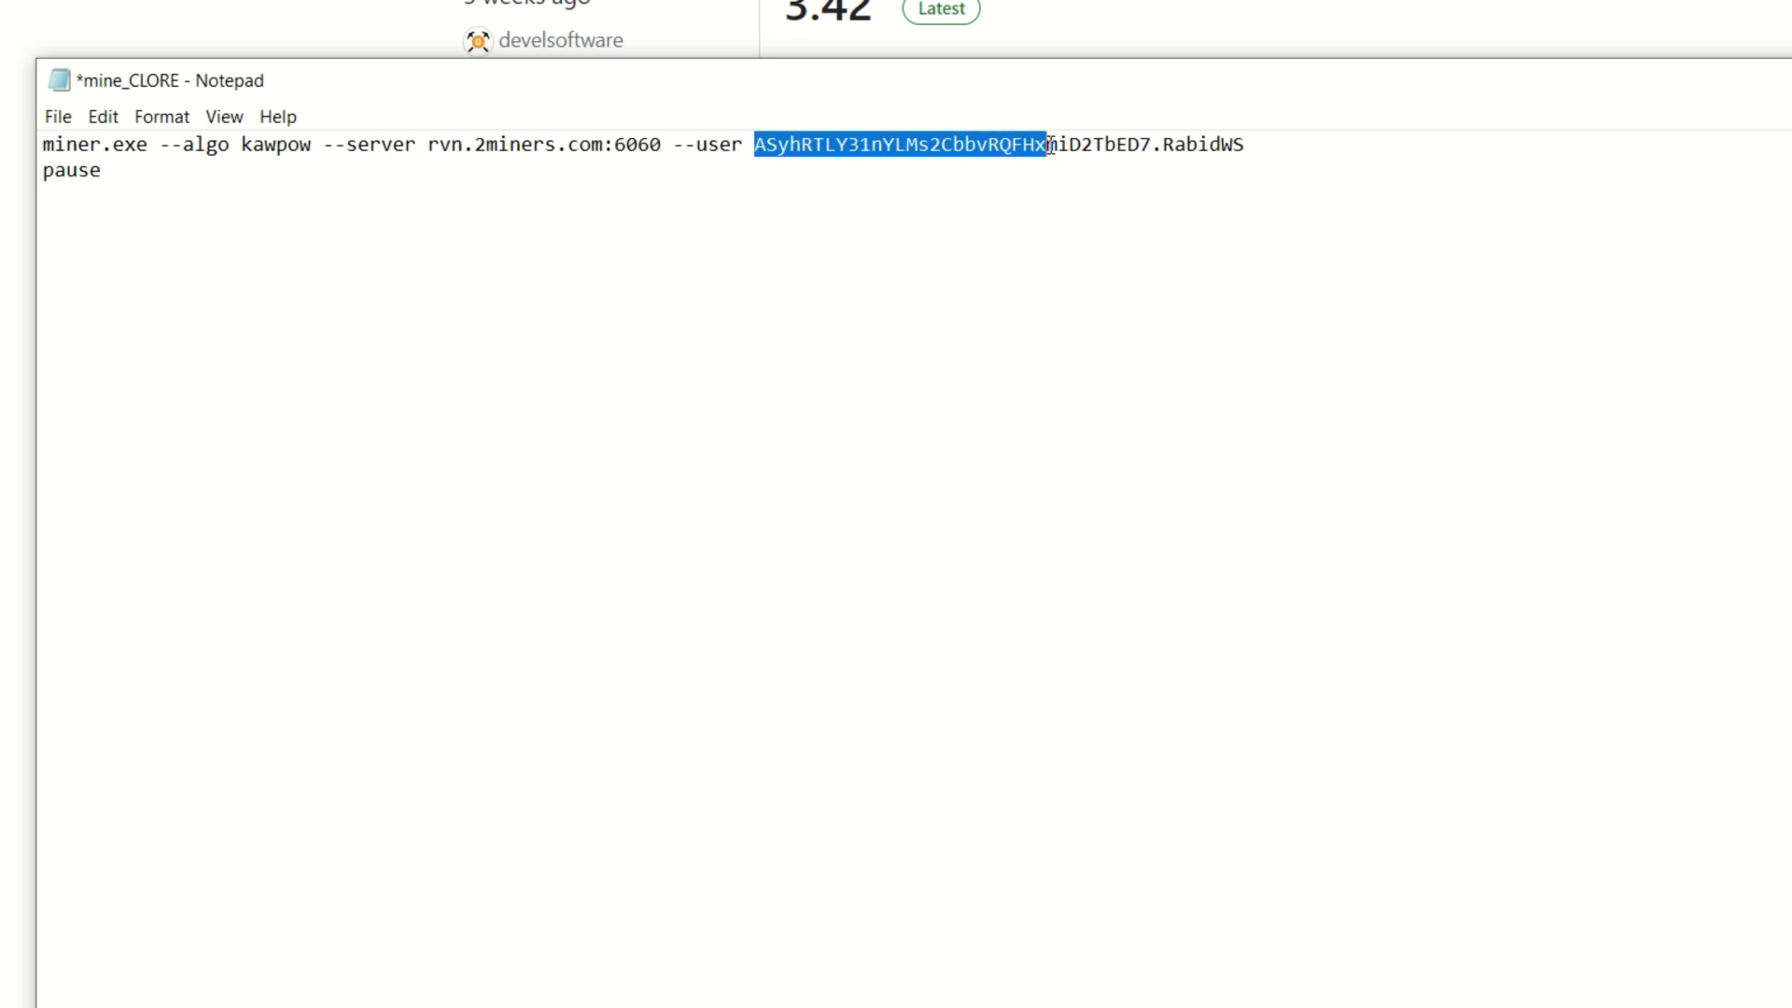
left_click(1166, 148)
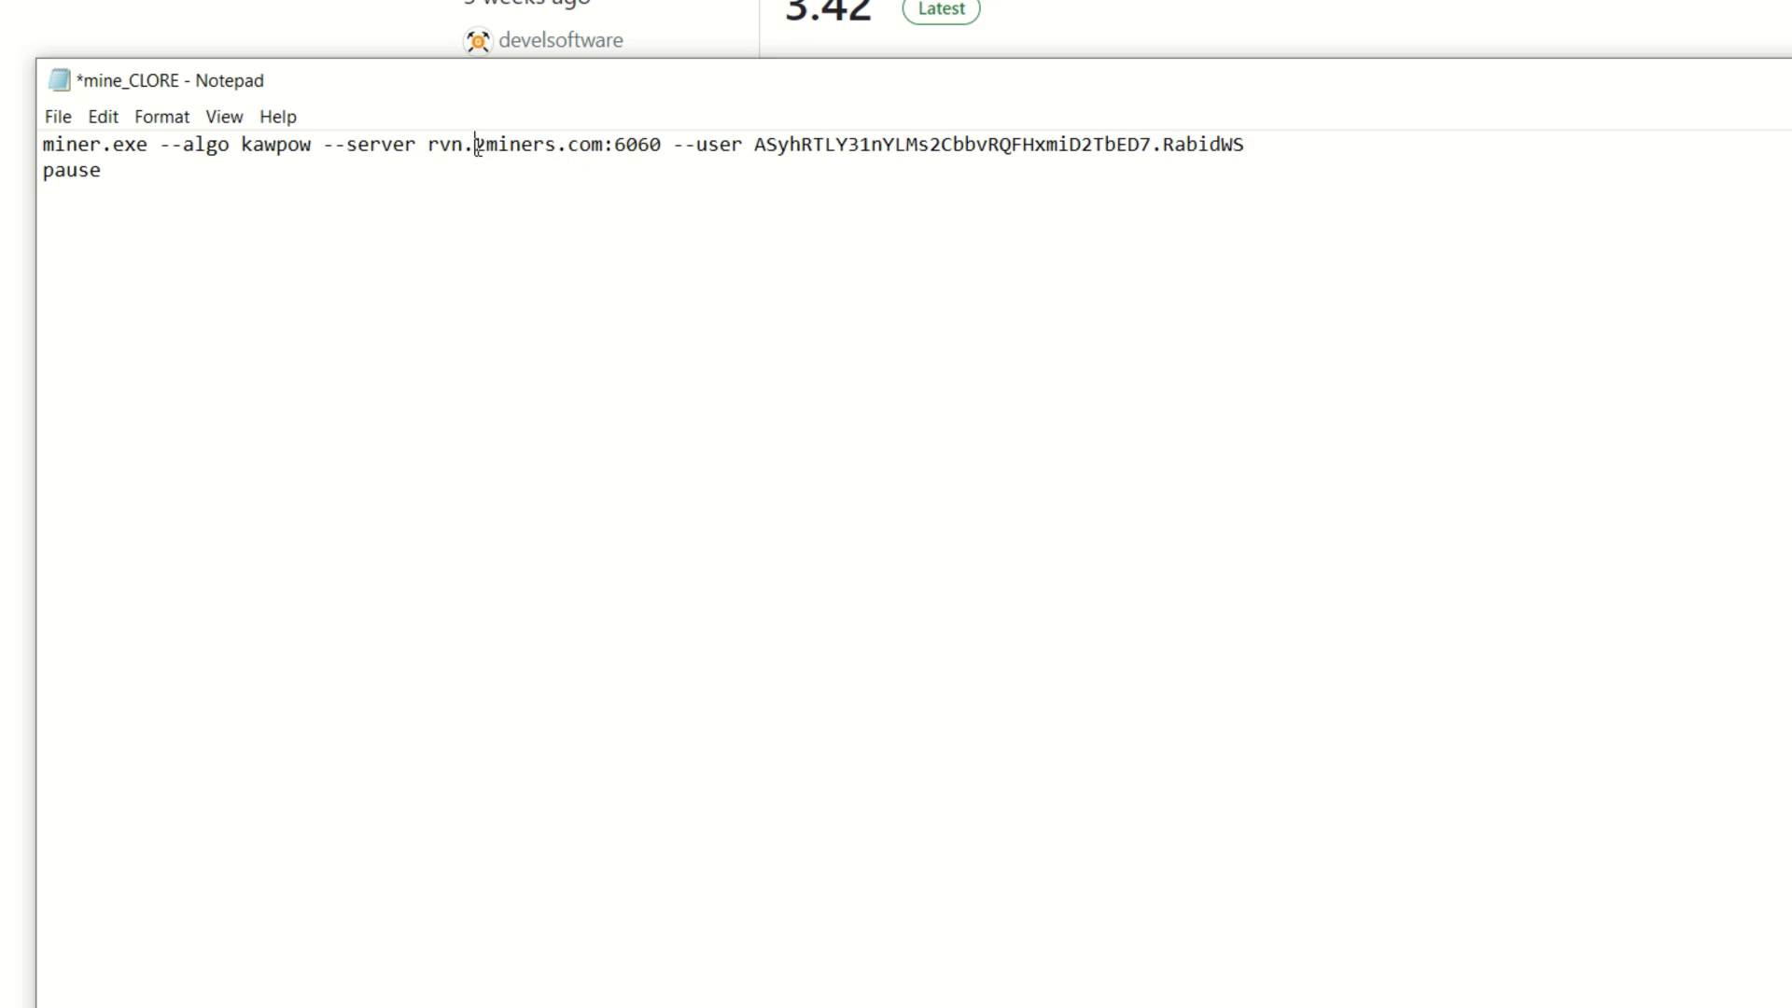
Step: Copy the North America West pool address us.clore.herominers.com:1163 from HeroMiners
left_click_drag(660, 145, 427, 145)
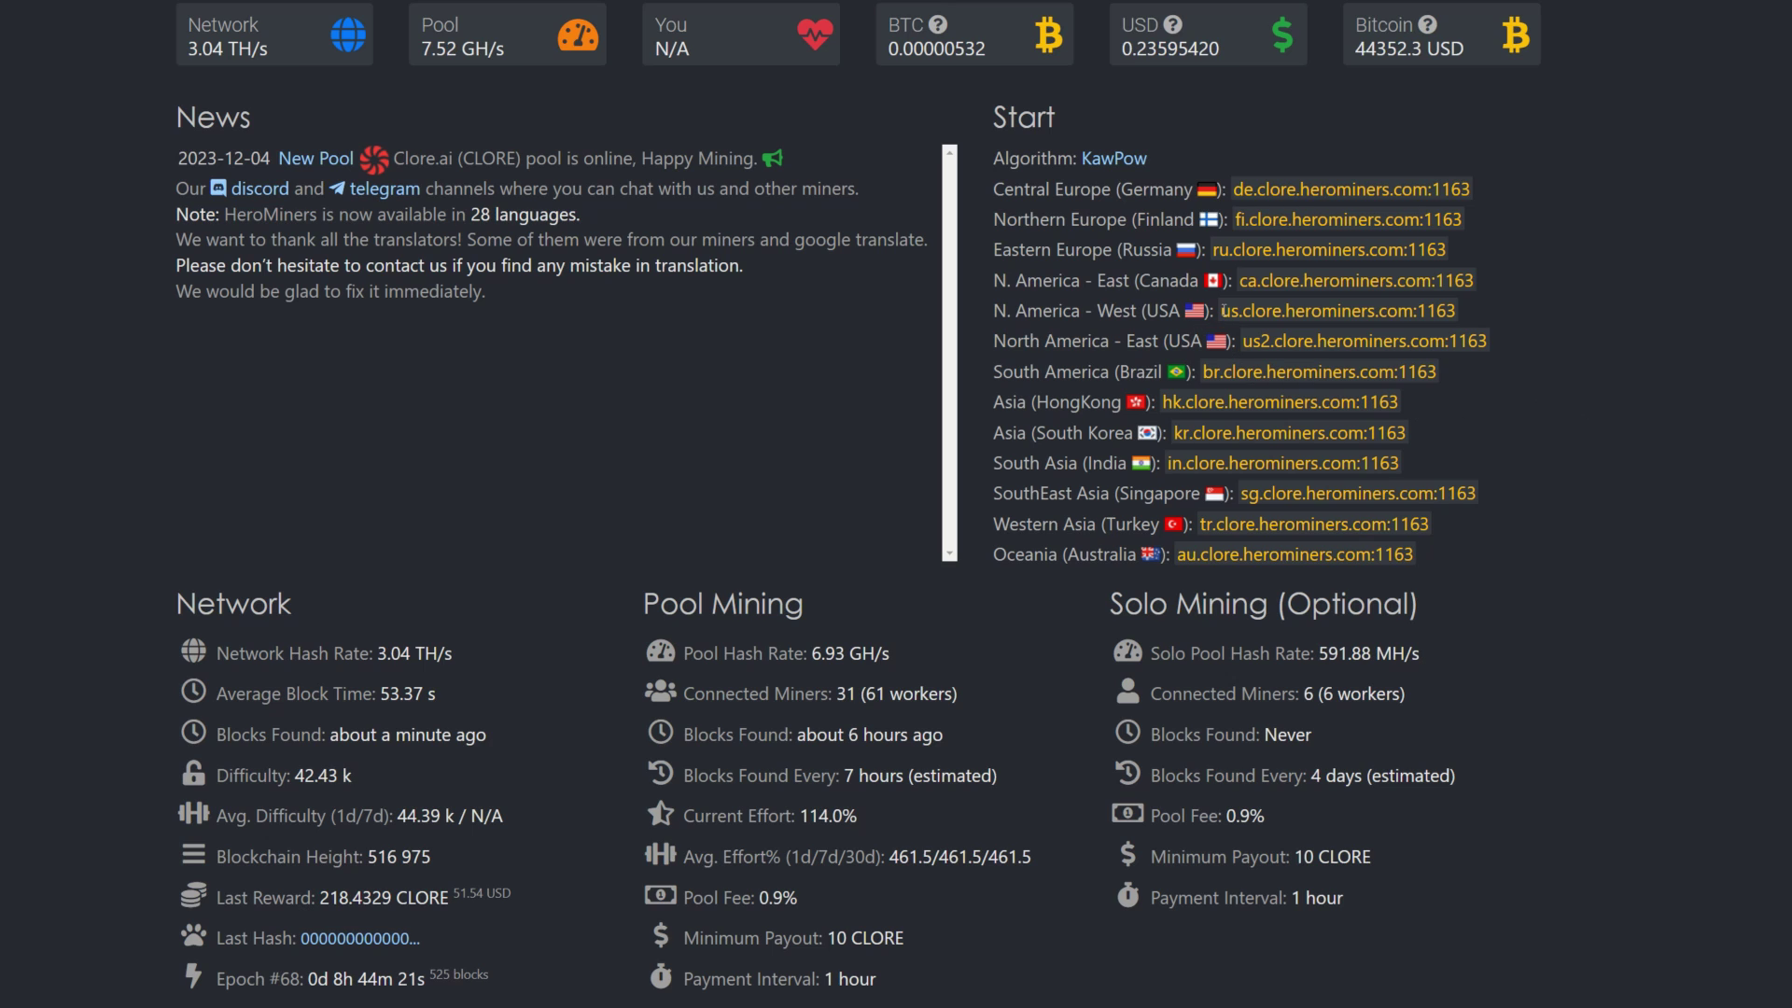
left_click_drag(1221, 311, 1457, 311)
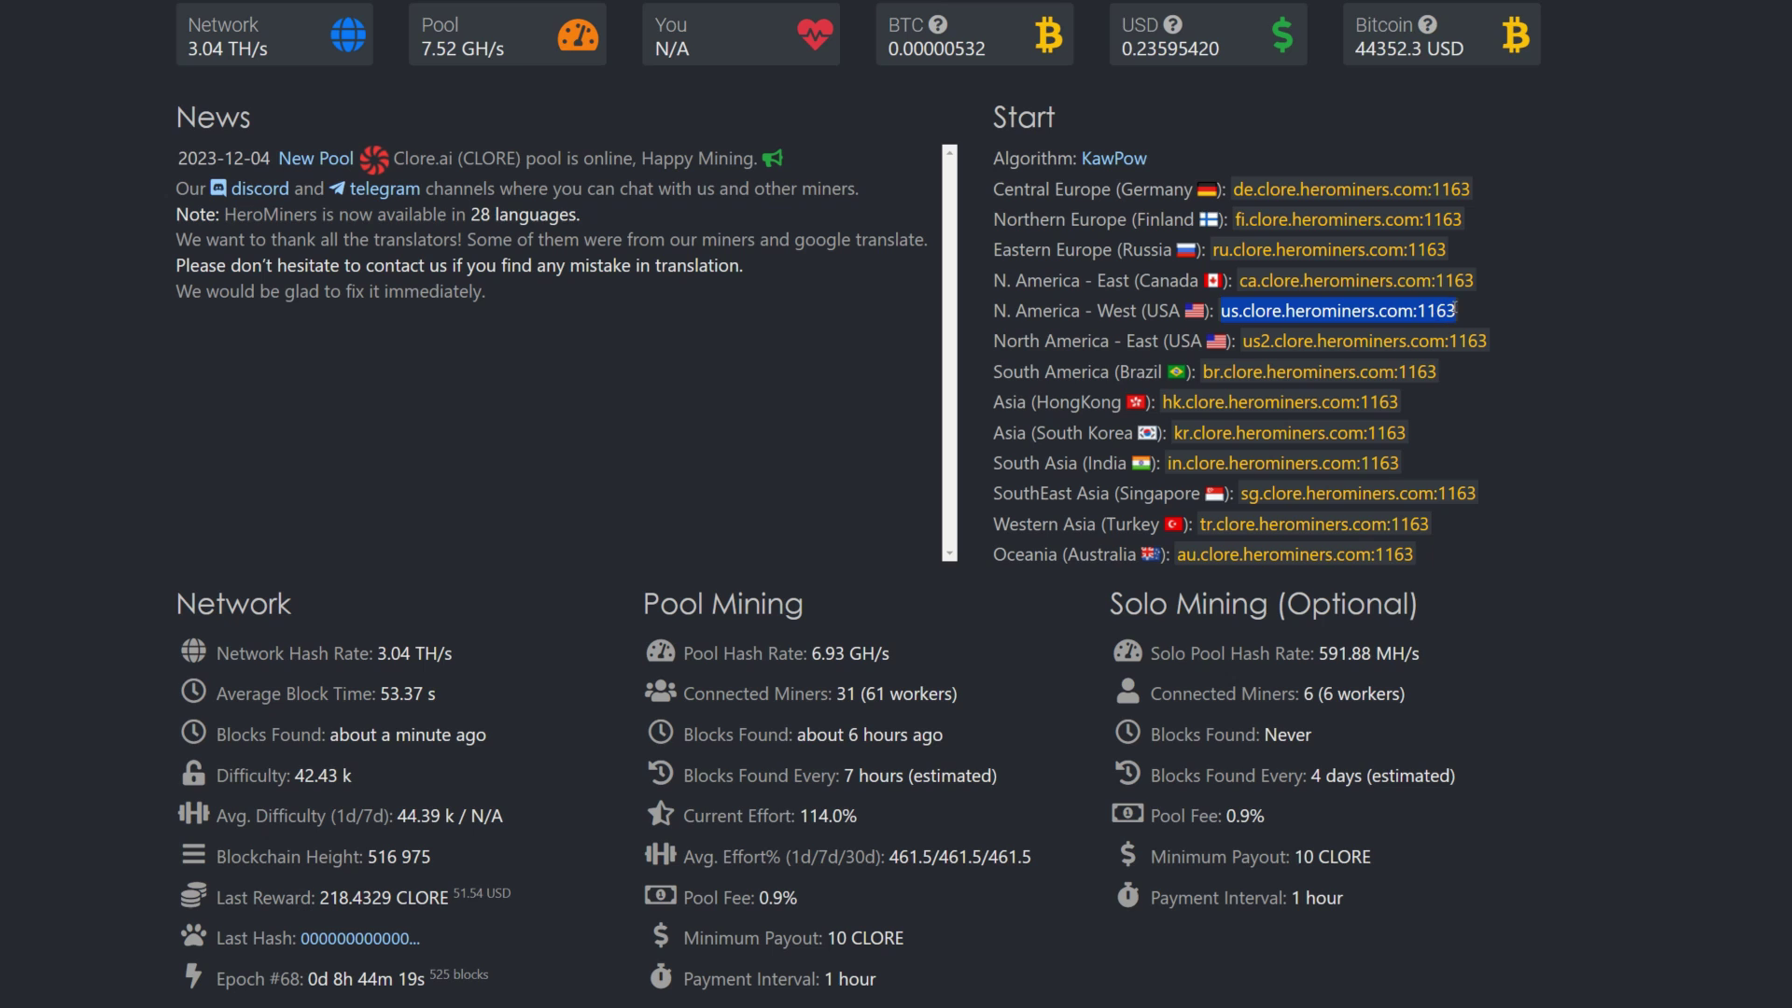
right_click(1442, 311)
left_click(1484, 330)
Step: Replace rvn.2miners.com:6060 with us.clore.herominers.com:1163 in mine_CLORE.bat and save it
key("alt+Tab")
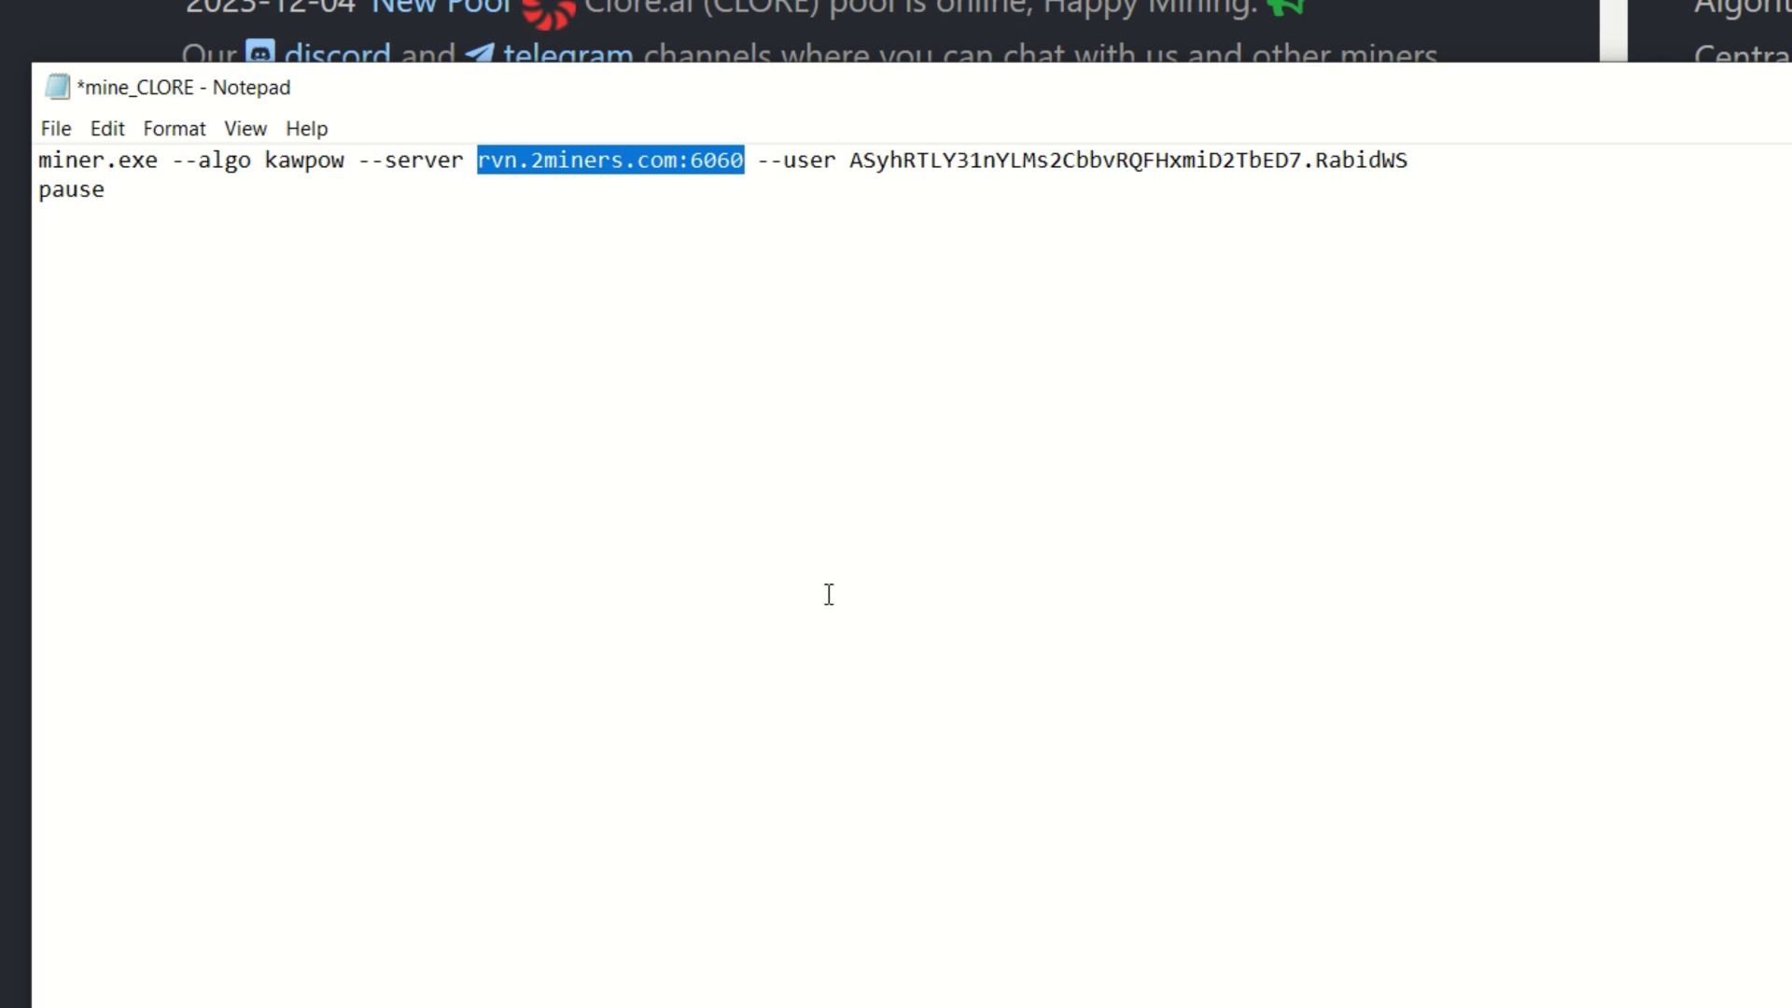
key("BackSpace")
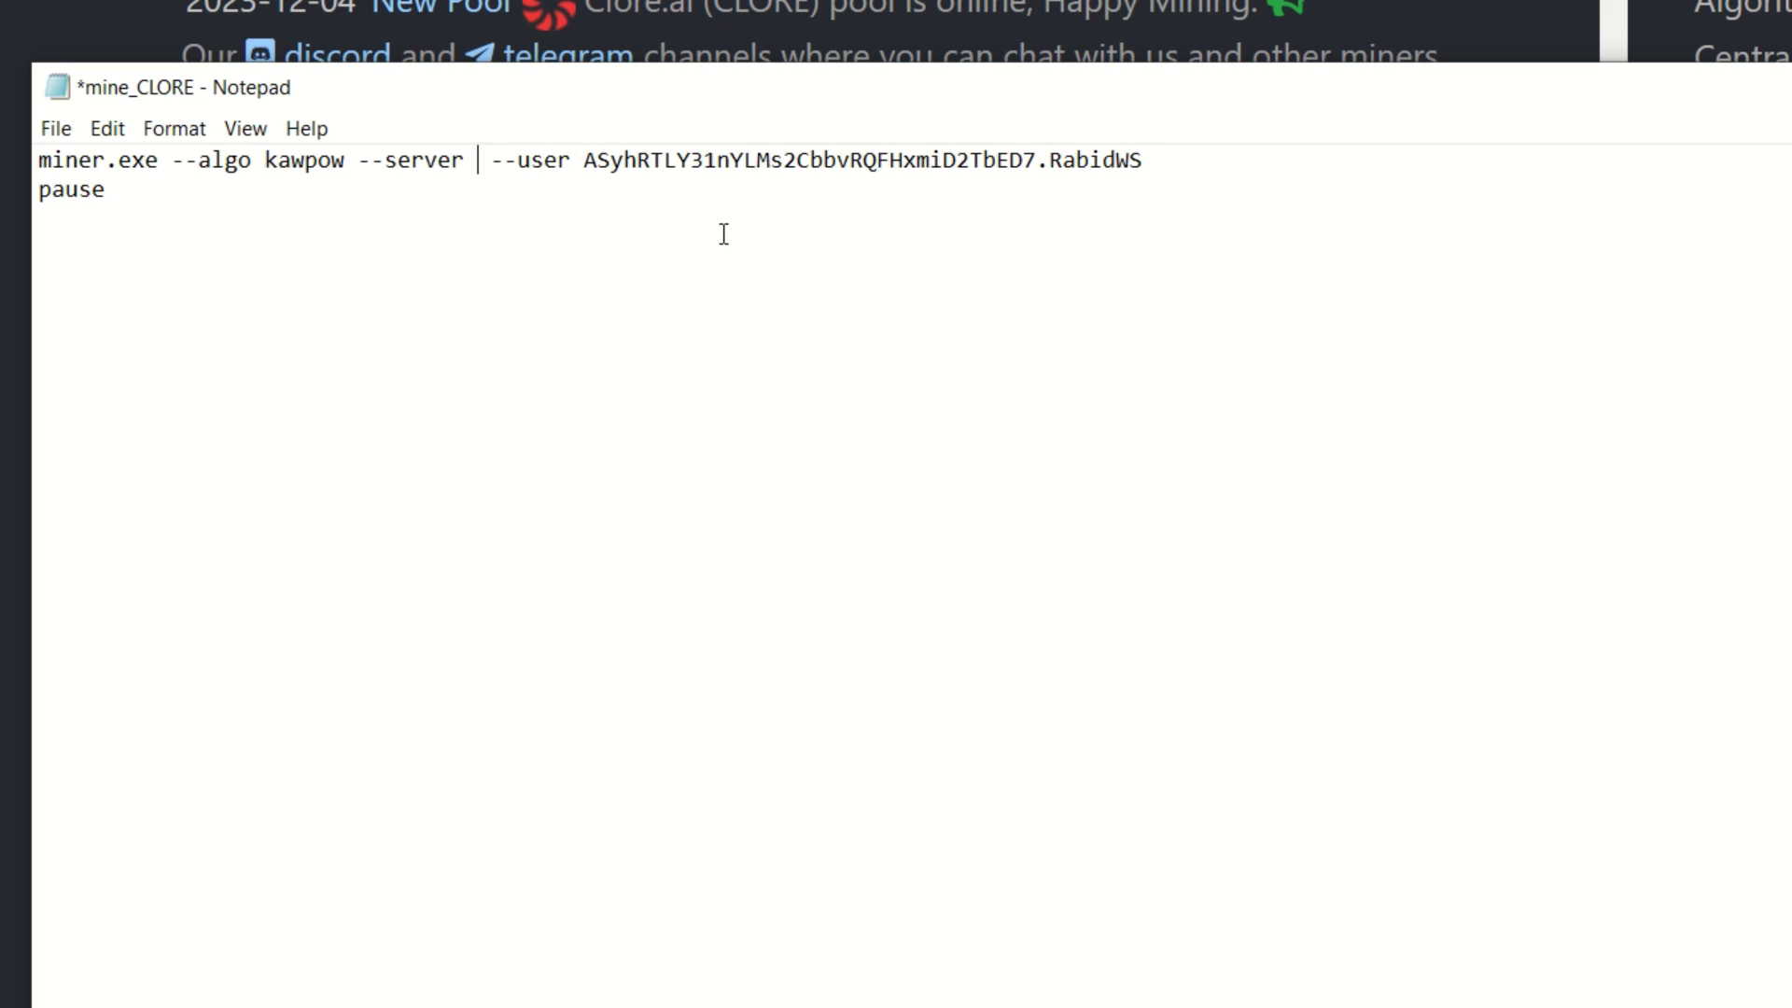
key("ctrl+v")
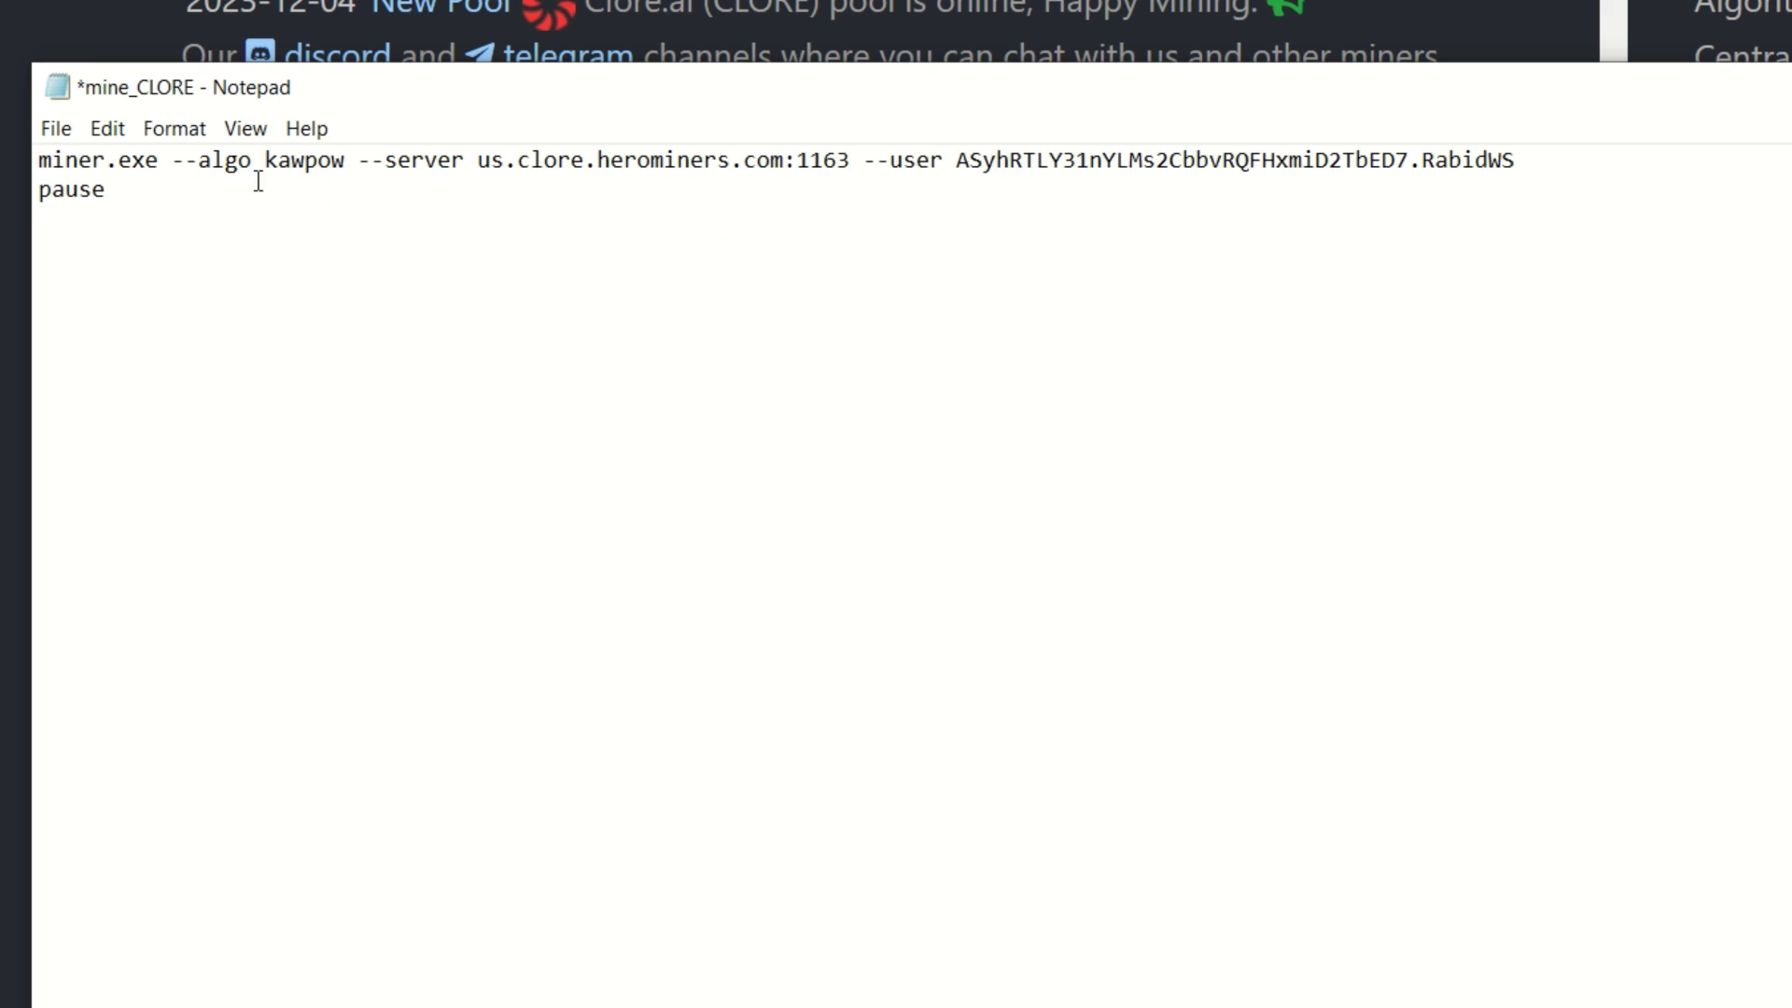
left_click(57, 128)
left_click(74, 260)
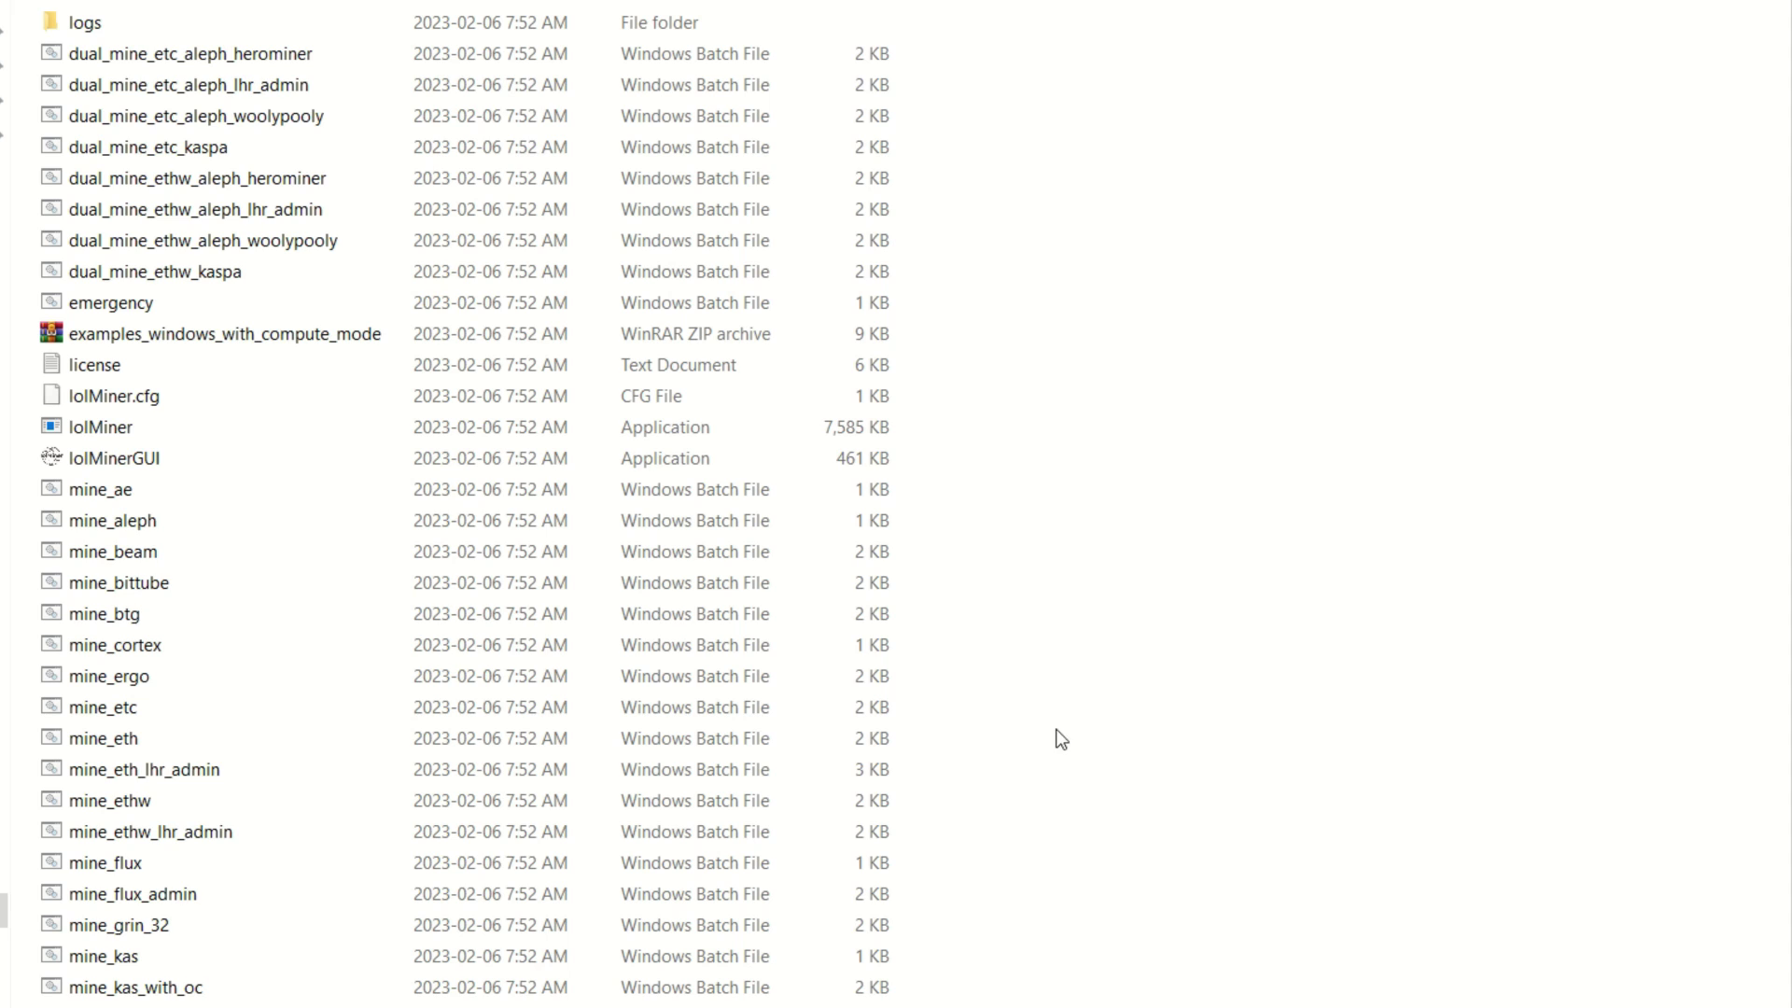
Step: Run lolMinerGUI.exe as administrator, accepting the UAC prompt
right_click(120, 455)
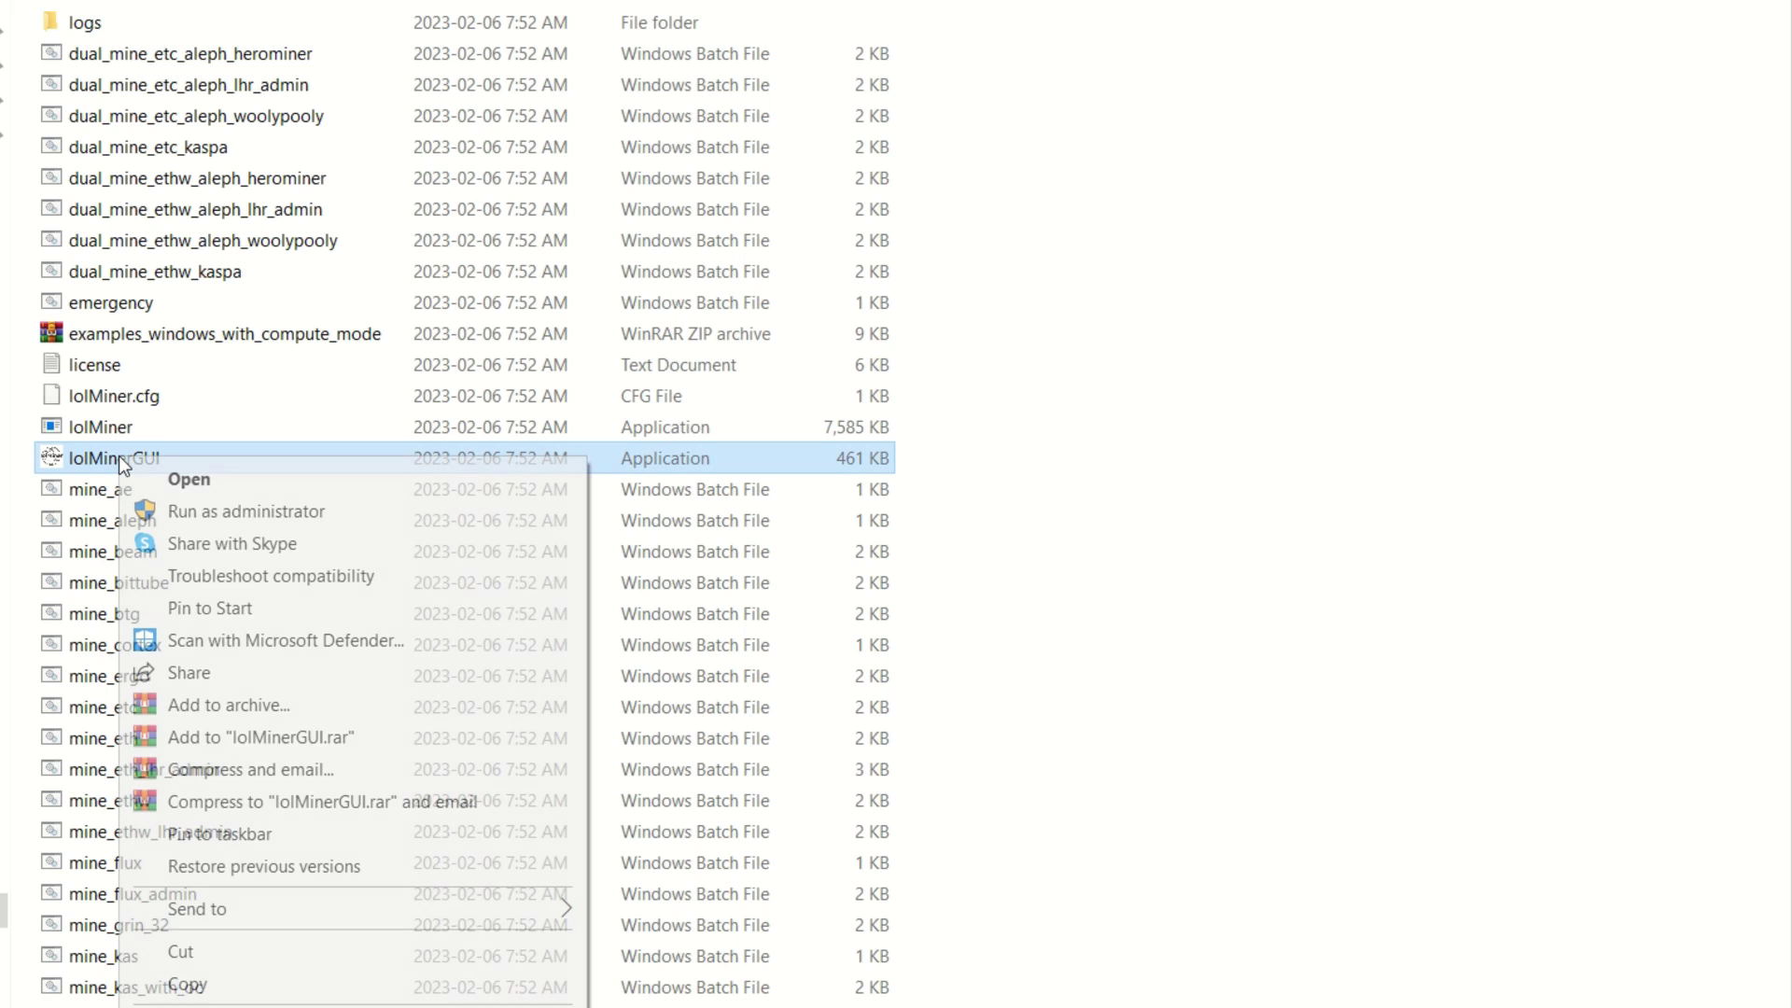
left_click(207, 514)
left_click(476, 549)
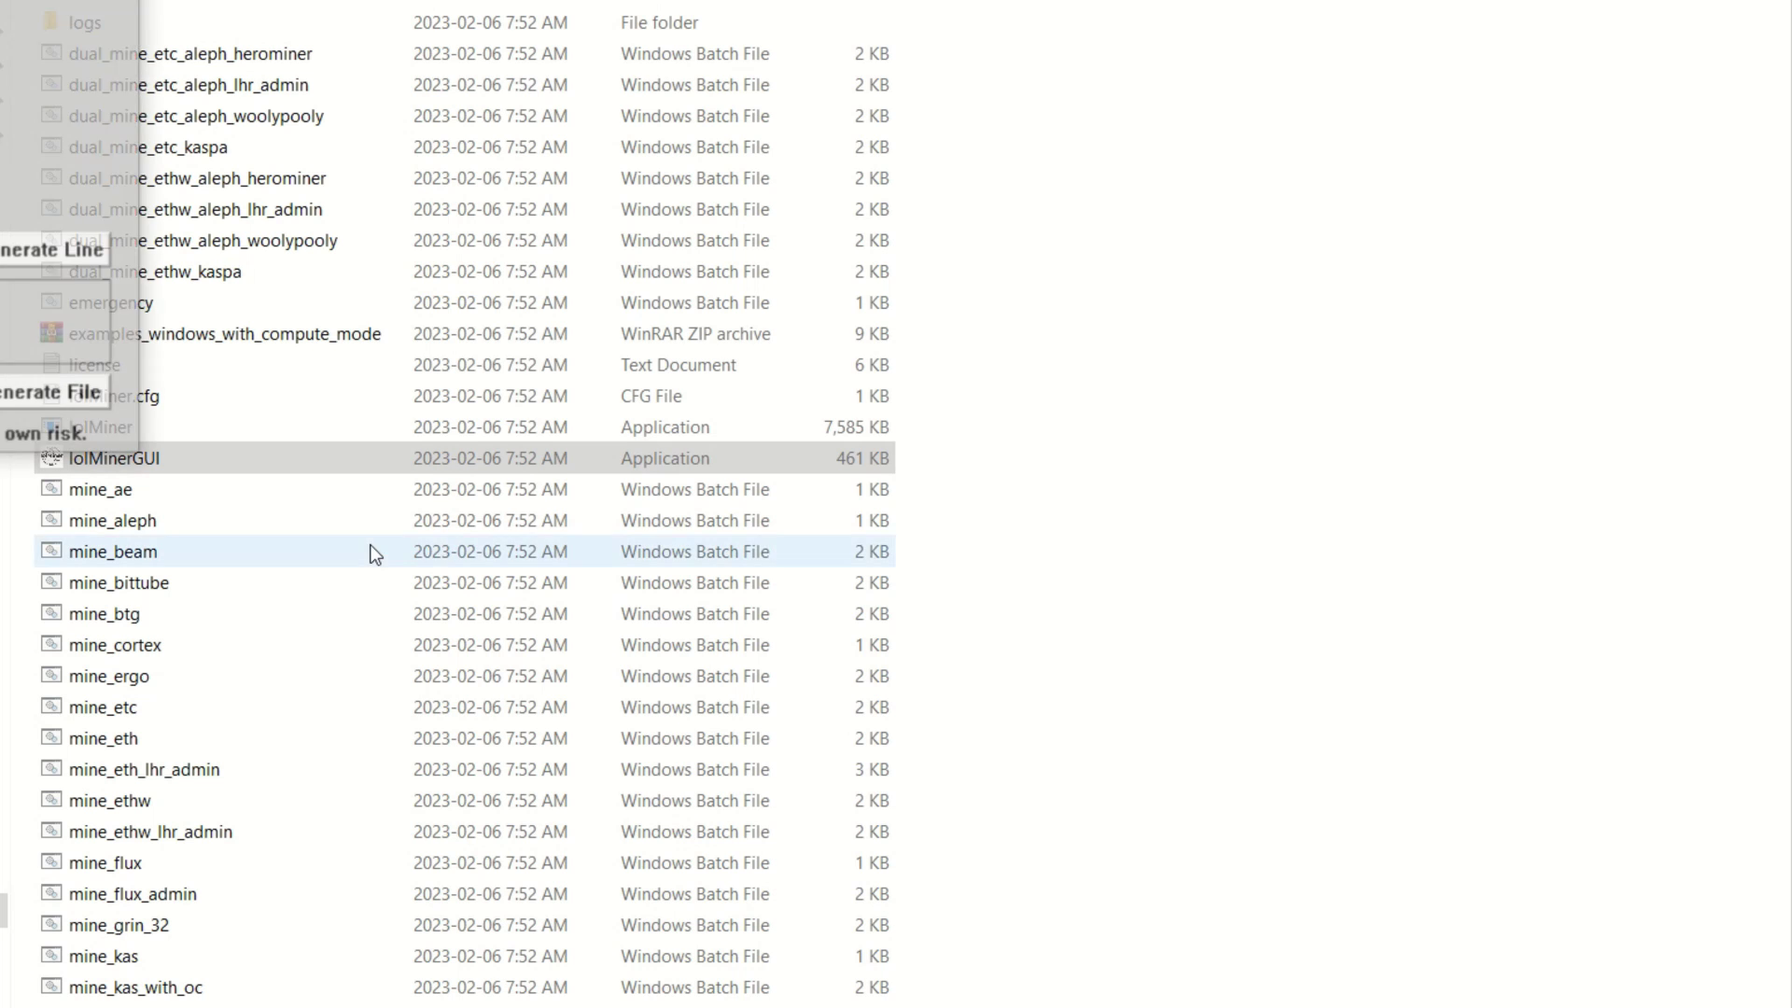
Step: Enable CCLK 1400, COFF 200 and MCLK 1000 for GPU0, then apply the overclock
left_click_drag(84, 14, 844, 35)
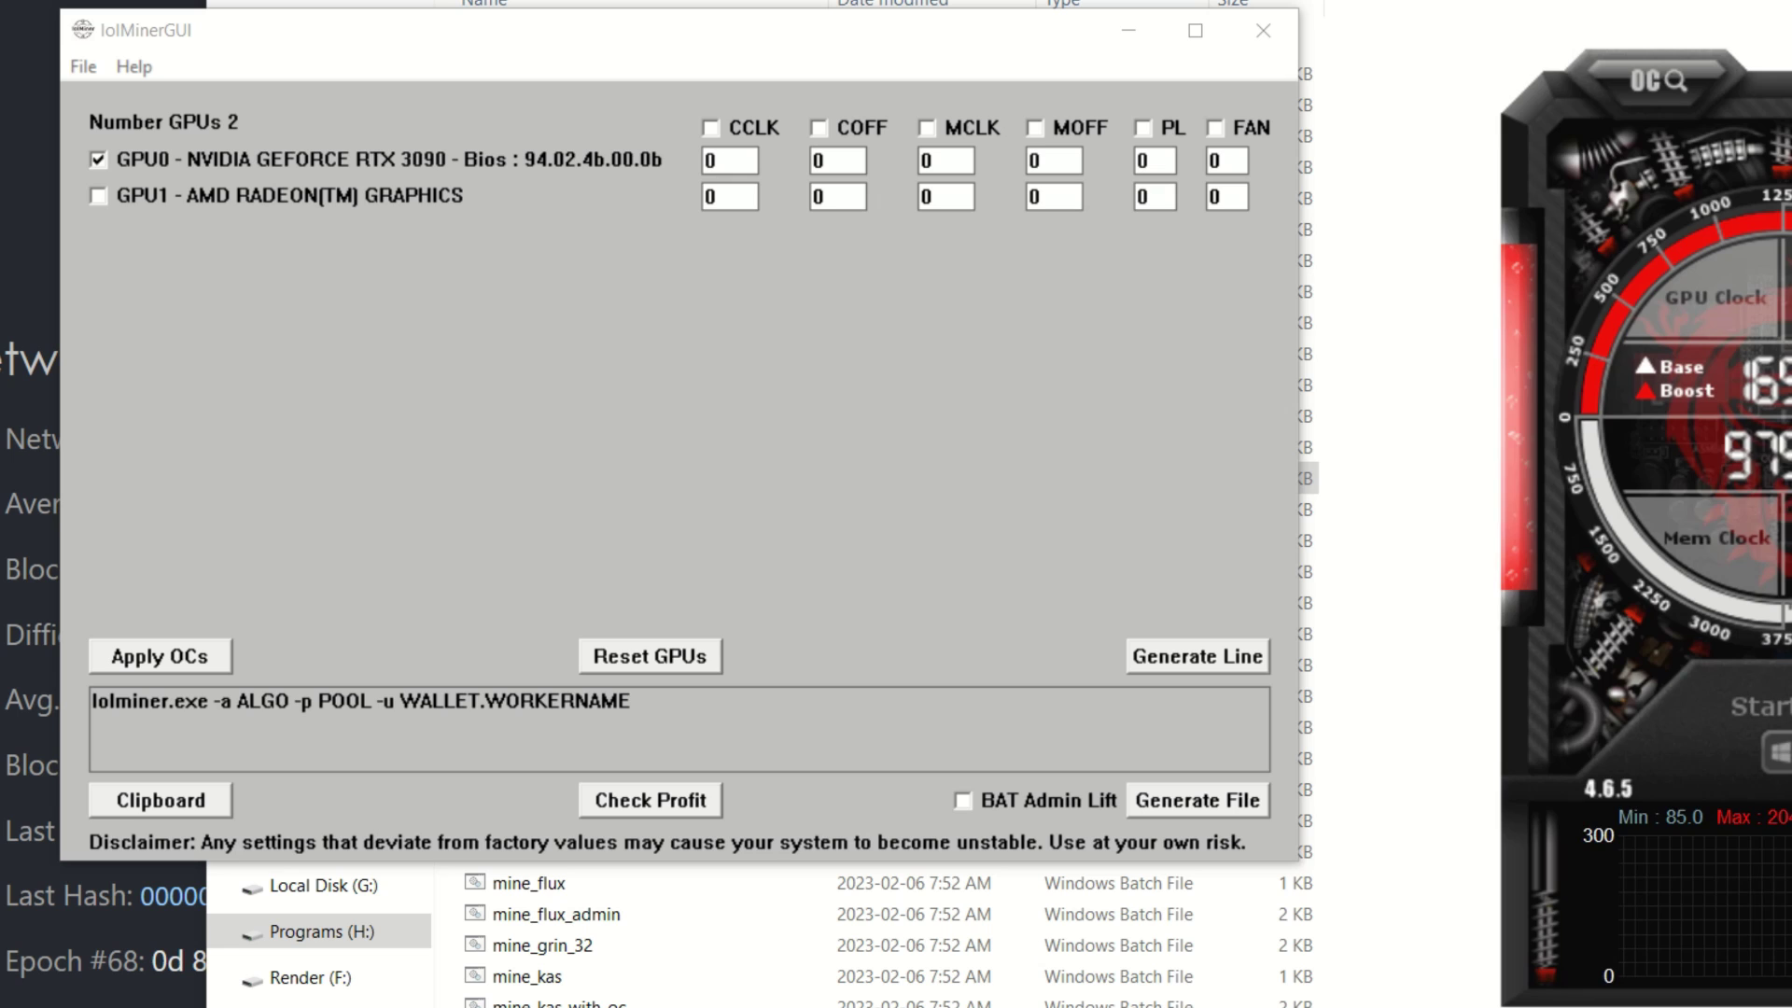
left_click_drag(1695, 137, 1494, 128)
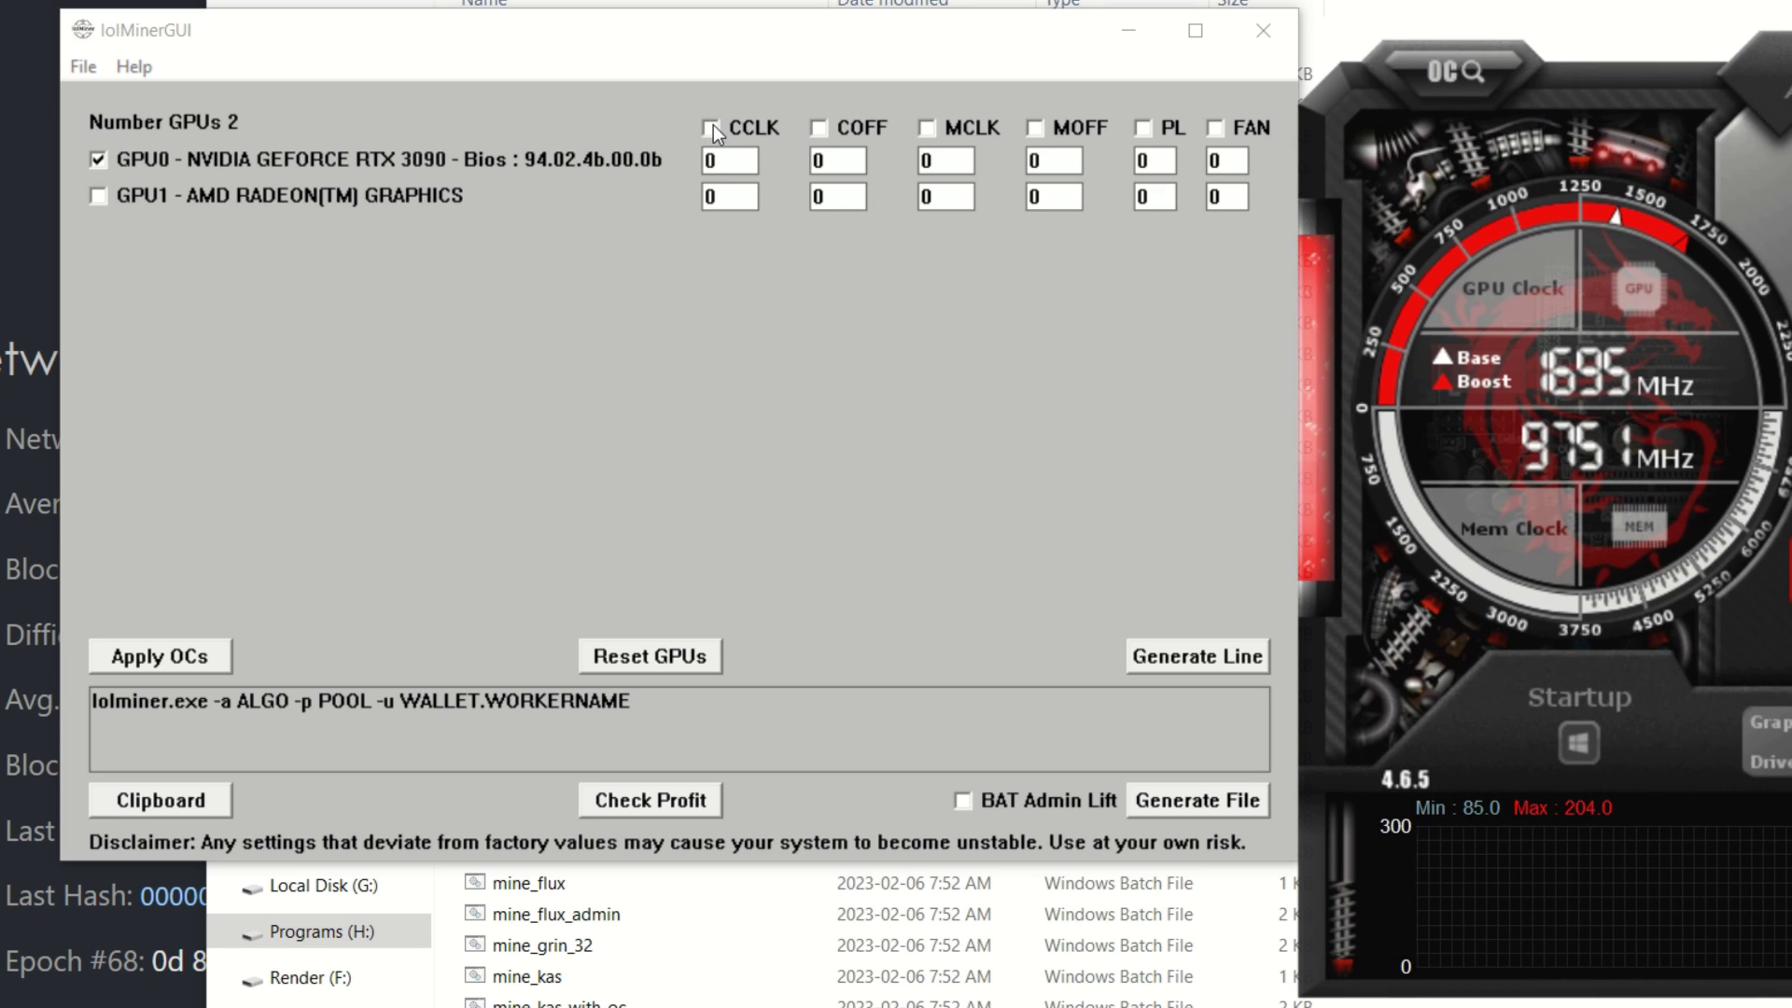
left_click(710, 127)
left_click(717, 162)
type("1400")
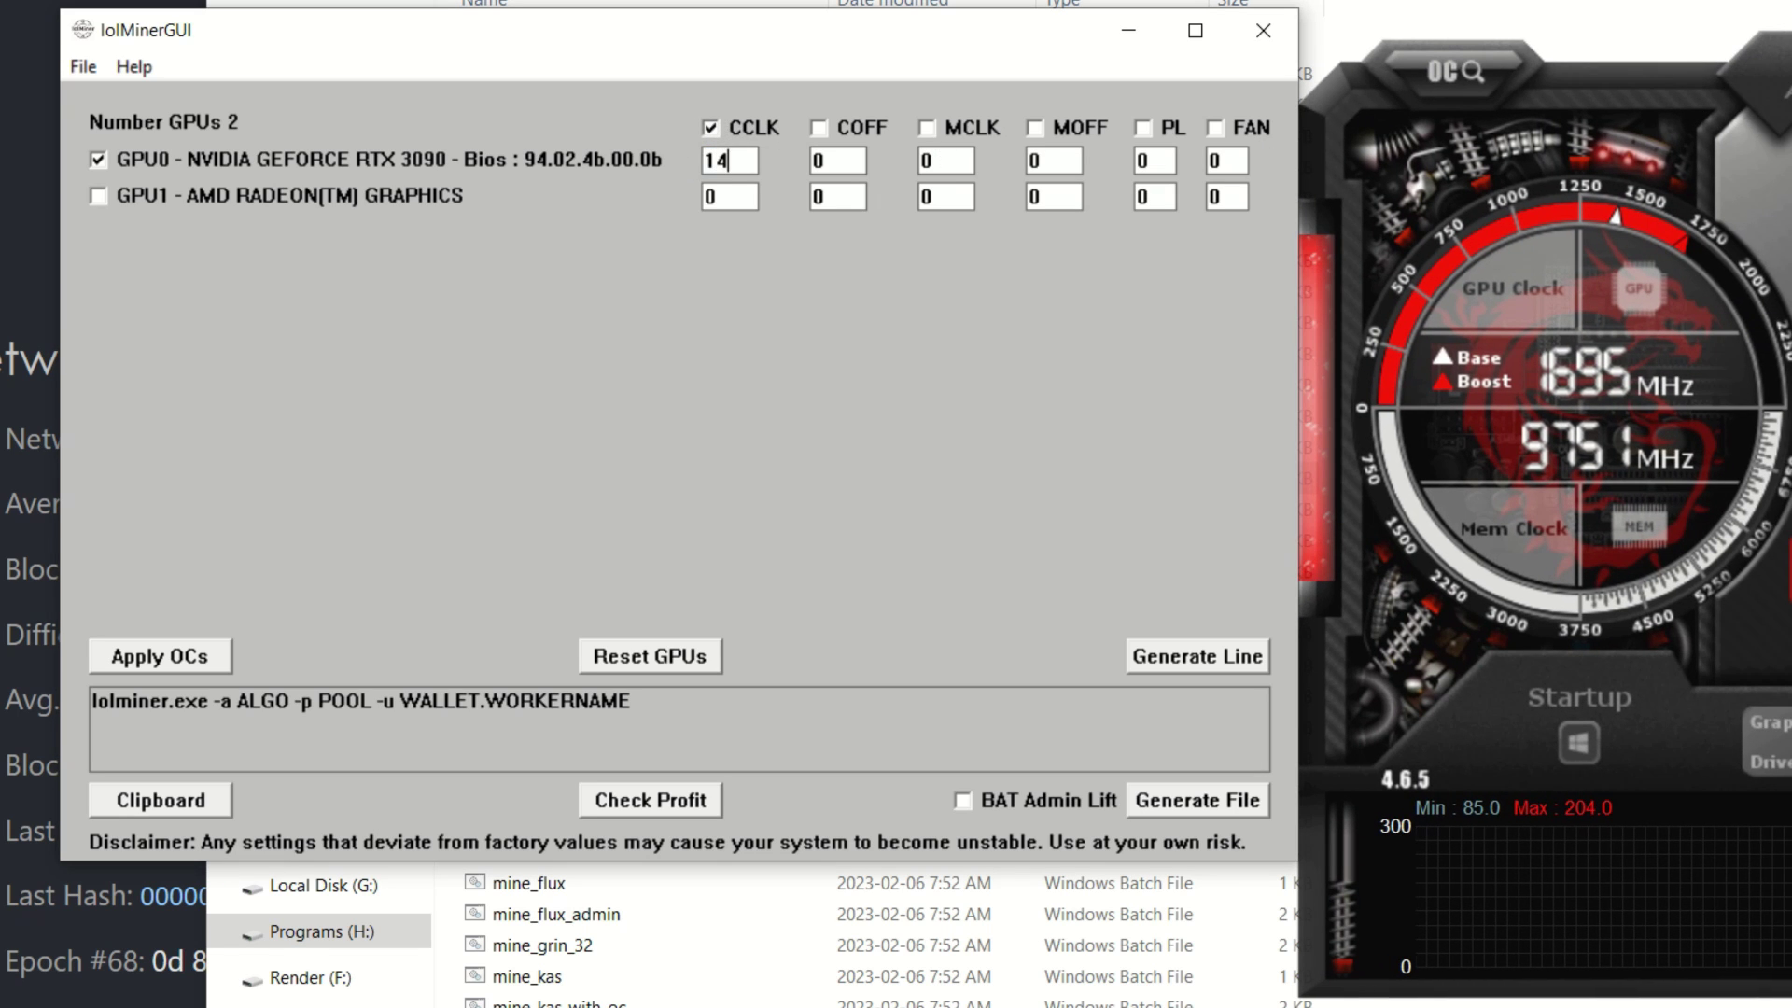
left_click(819, 127)
left_click(838, 162)
type("200")
left_click(925, 128)
left_click(941, 161)
double_click(943, 161)
type("1000")
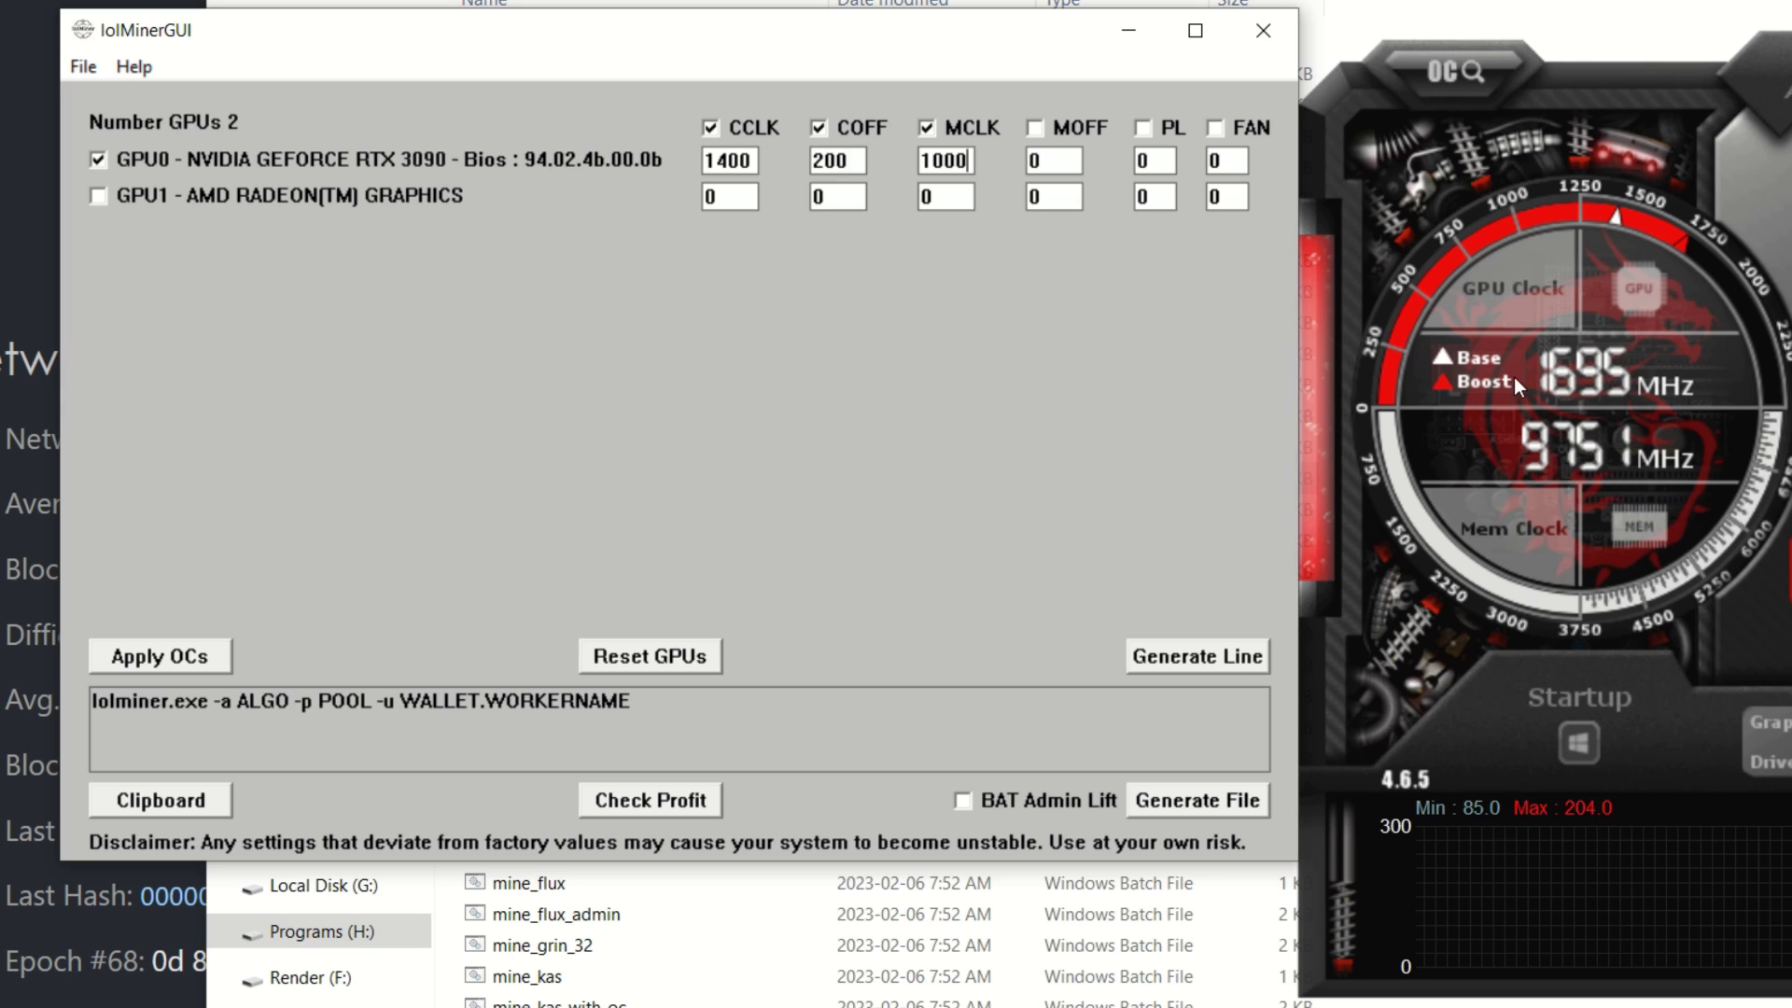
left_click(153, 657)
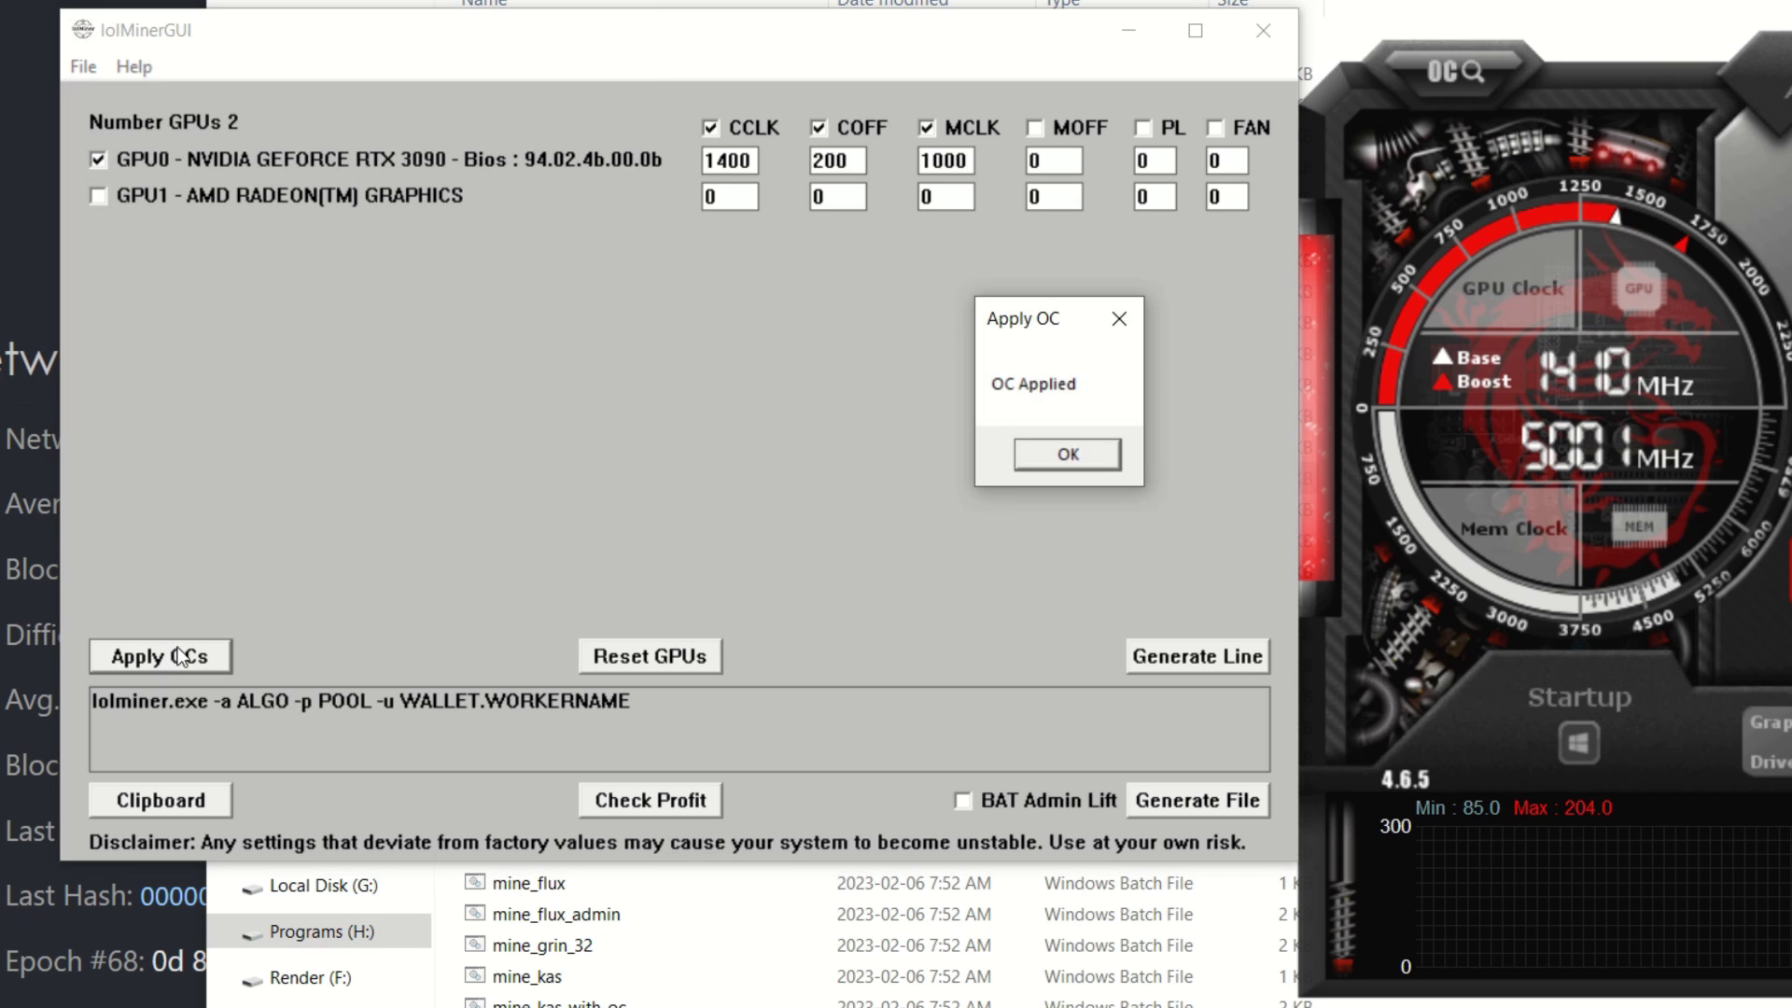
left_click(1091, 446)
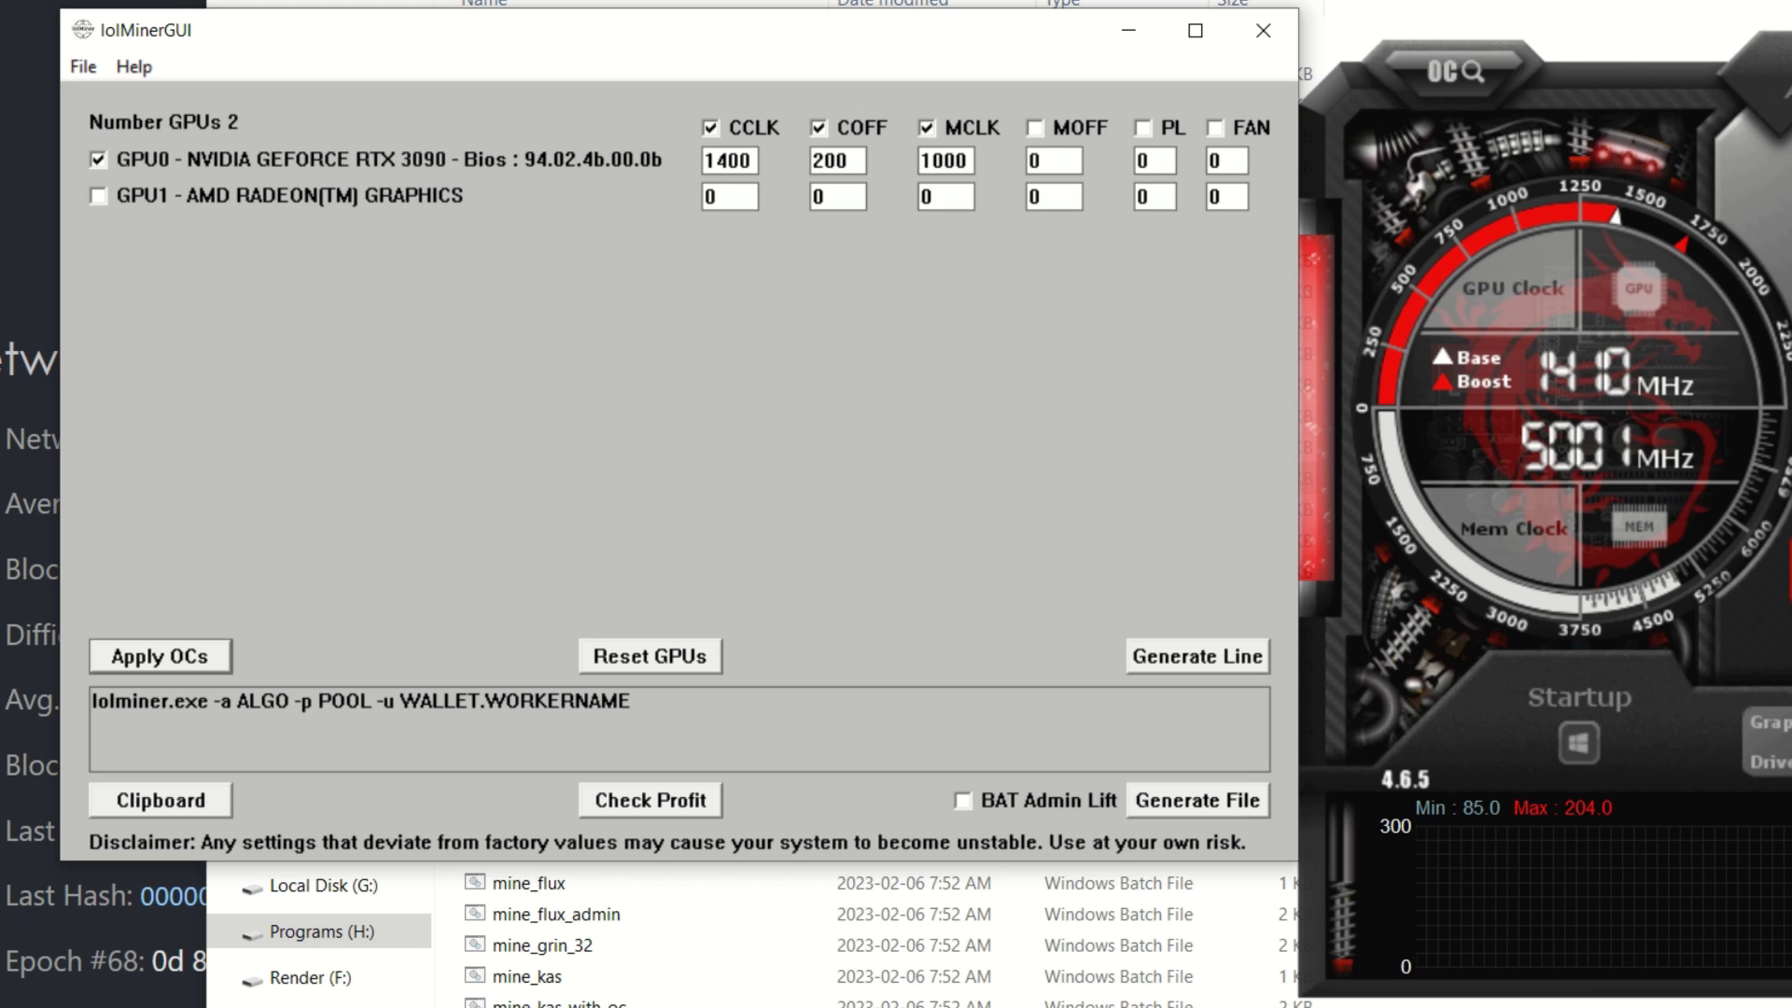
Step: Minimize lolMinerGUI and run mine_CLORE.bat from the gminer folder
left_click(1129, 32)
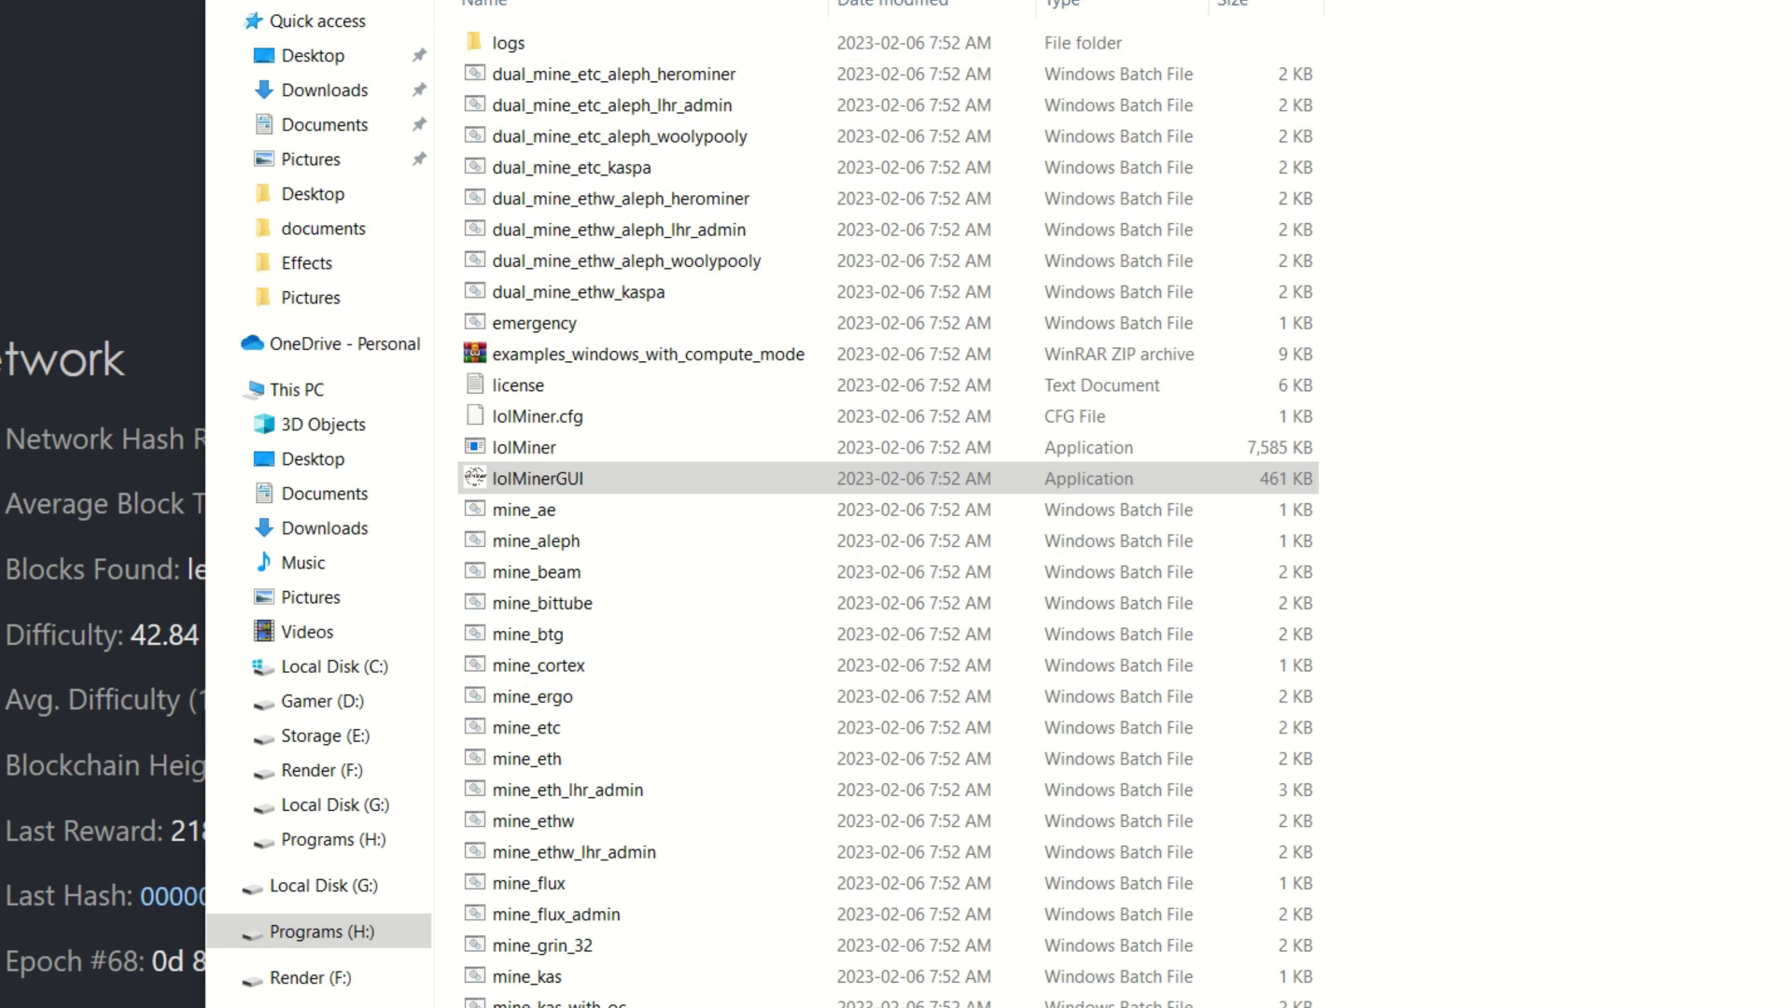
key("alt+Left")
double_click(575, 196)
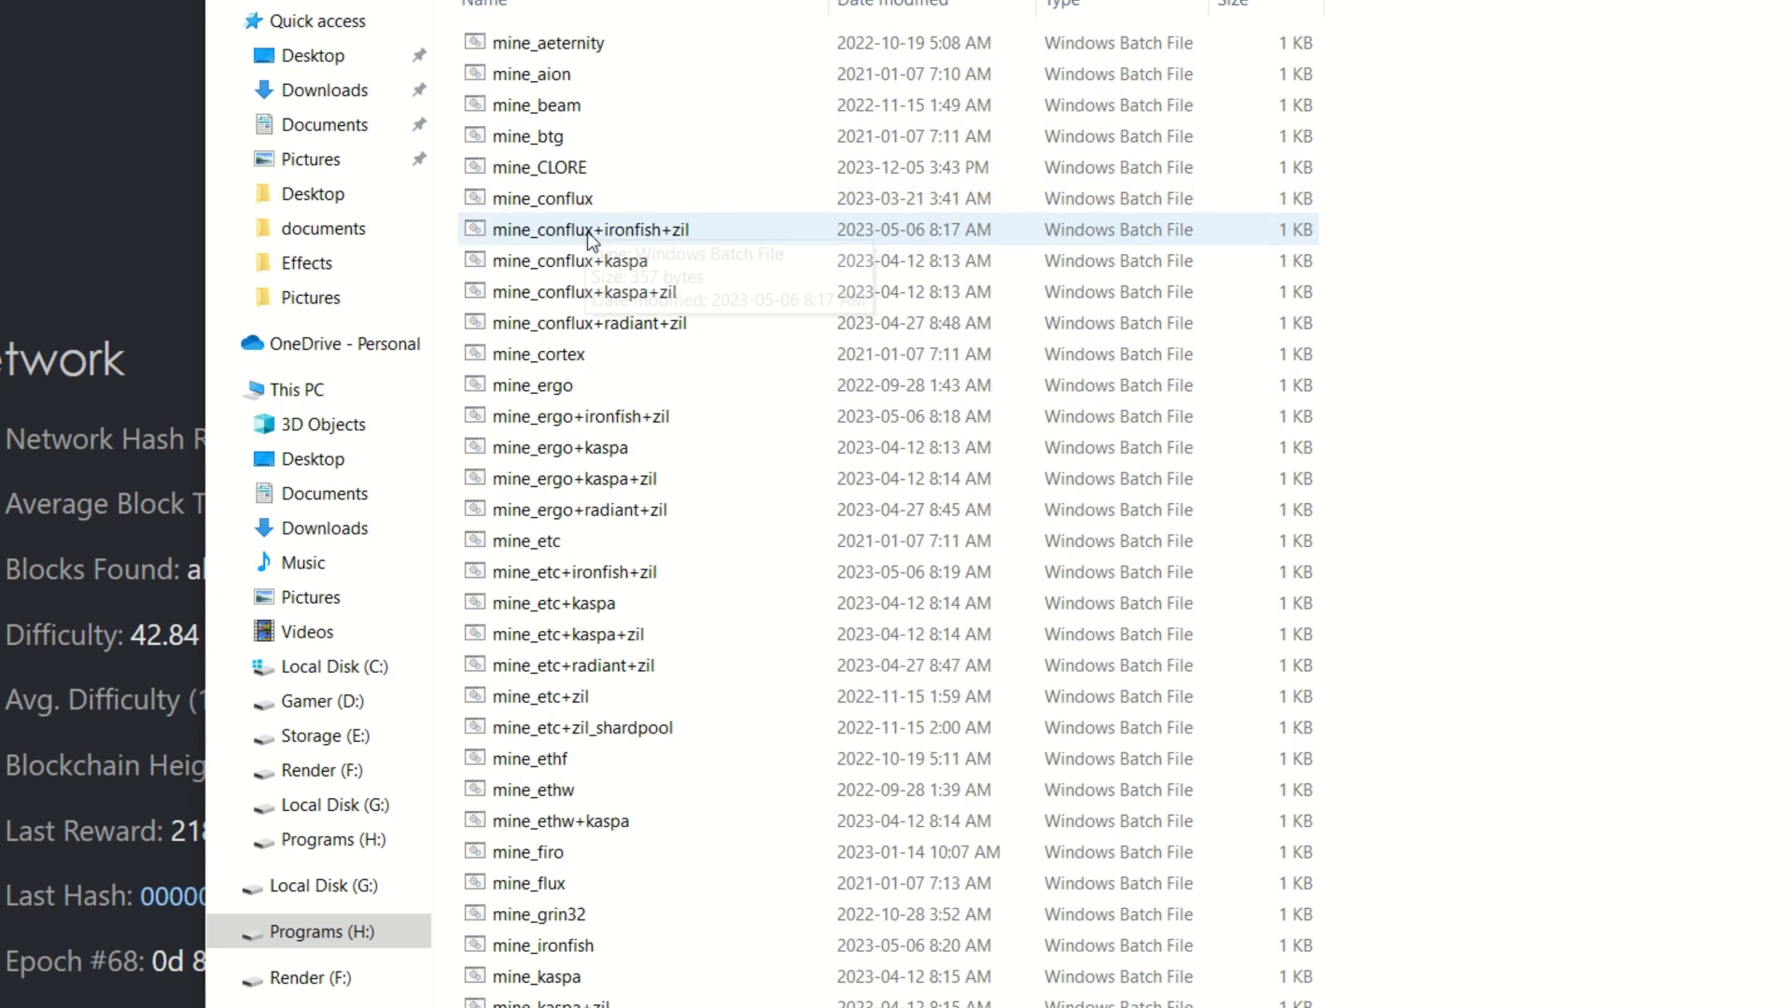
left_click(539, 169)
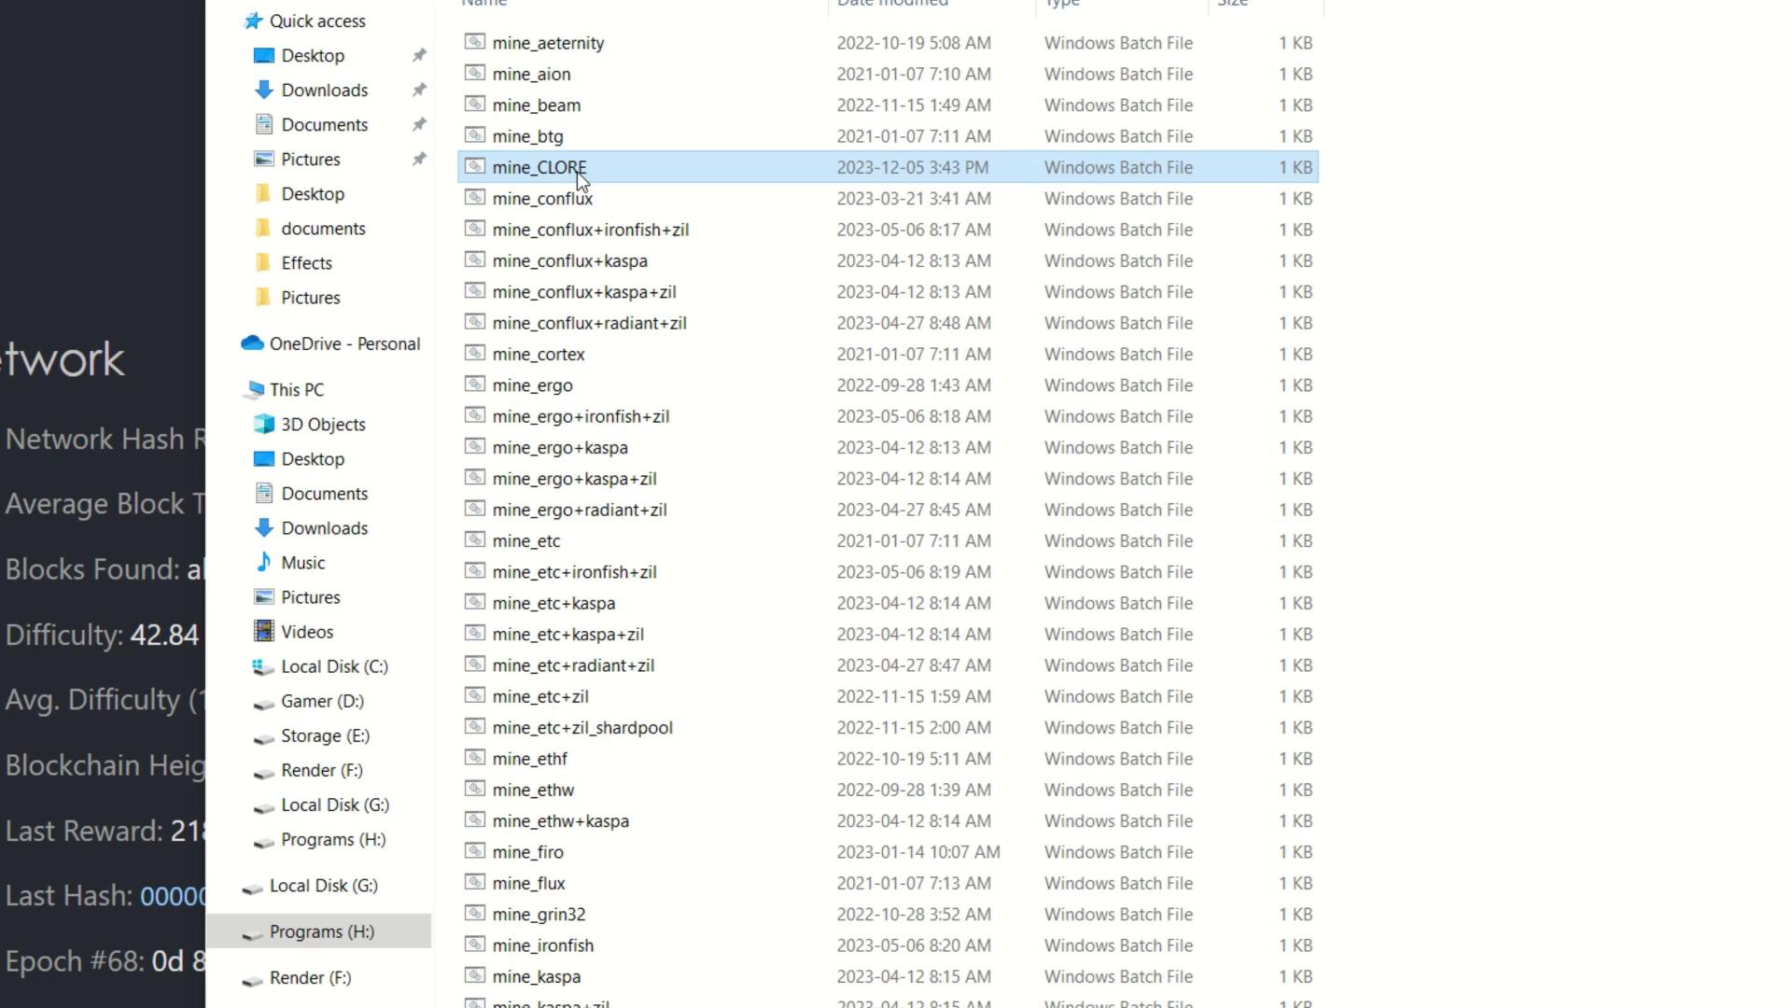
double_click(578, 169)
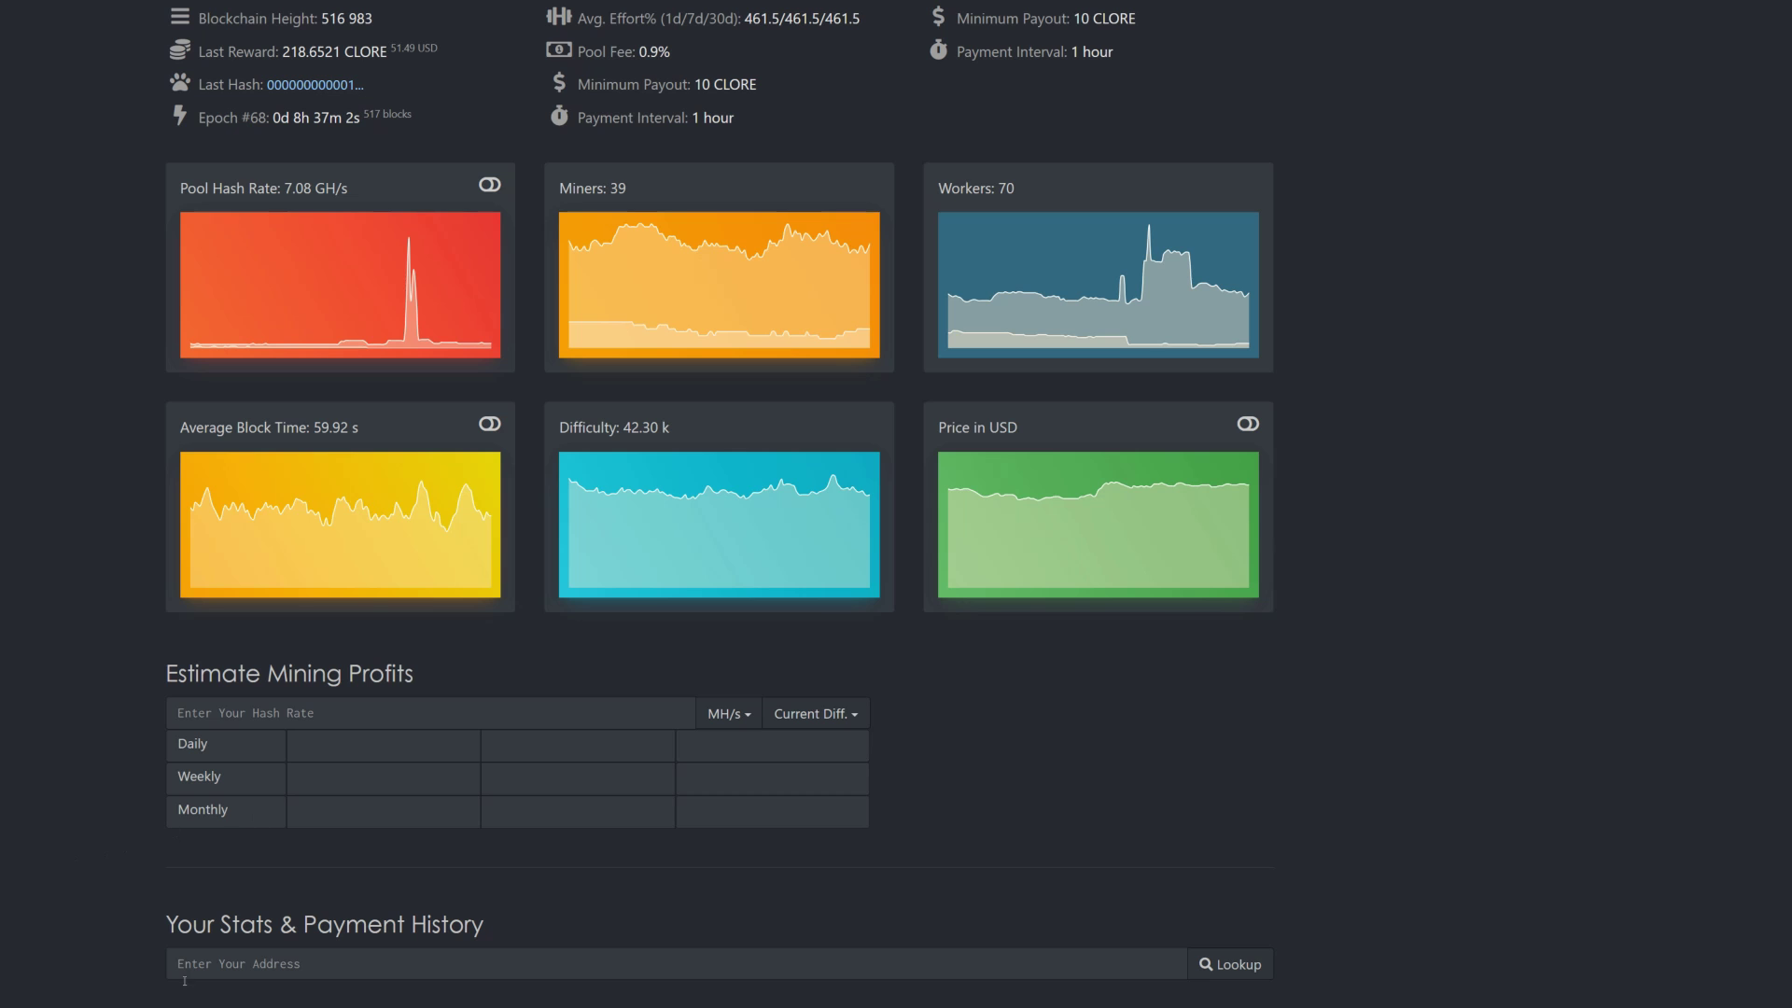
Step: Look up the suggested wallet address on HeroMiners to show its pool stats
left_click(213, 964)
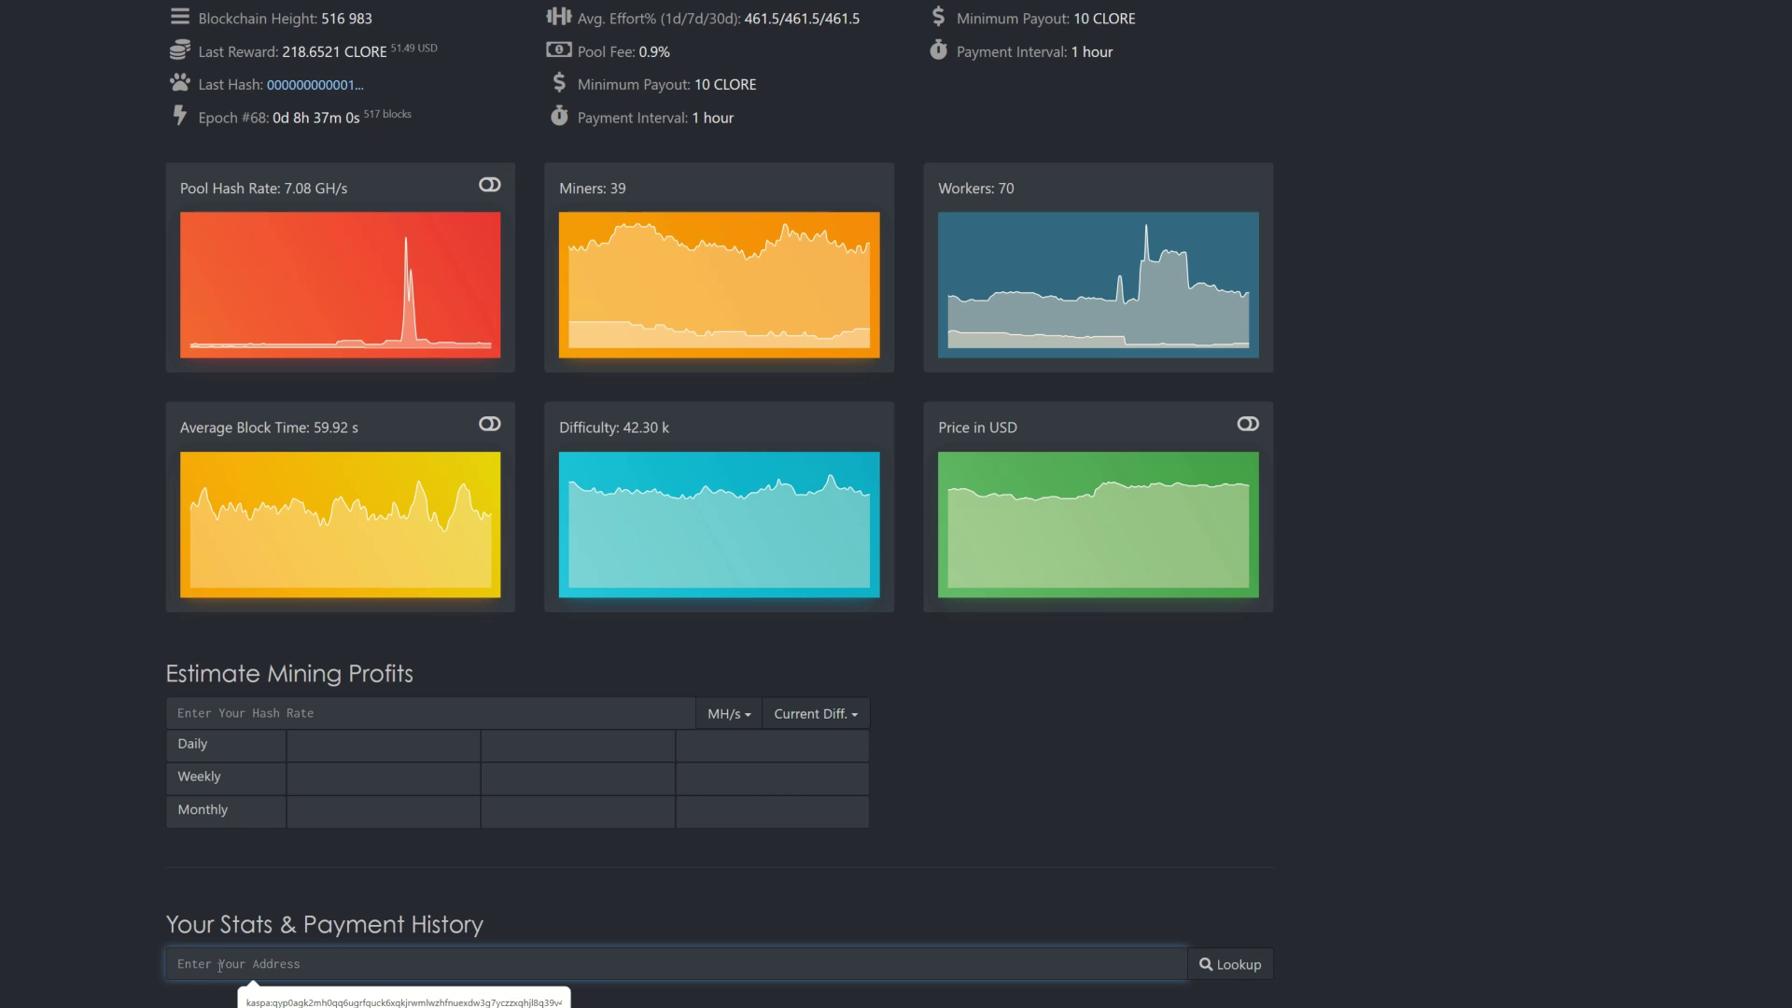
left_click(404, 997)
left_click(1232, 965)
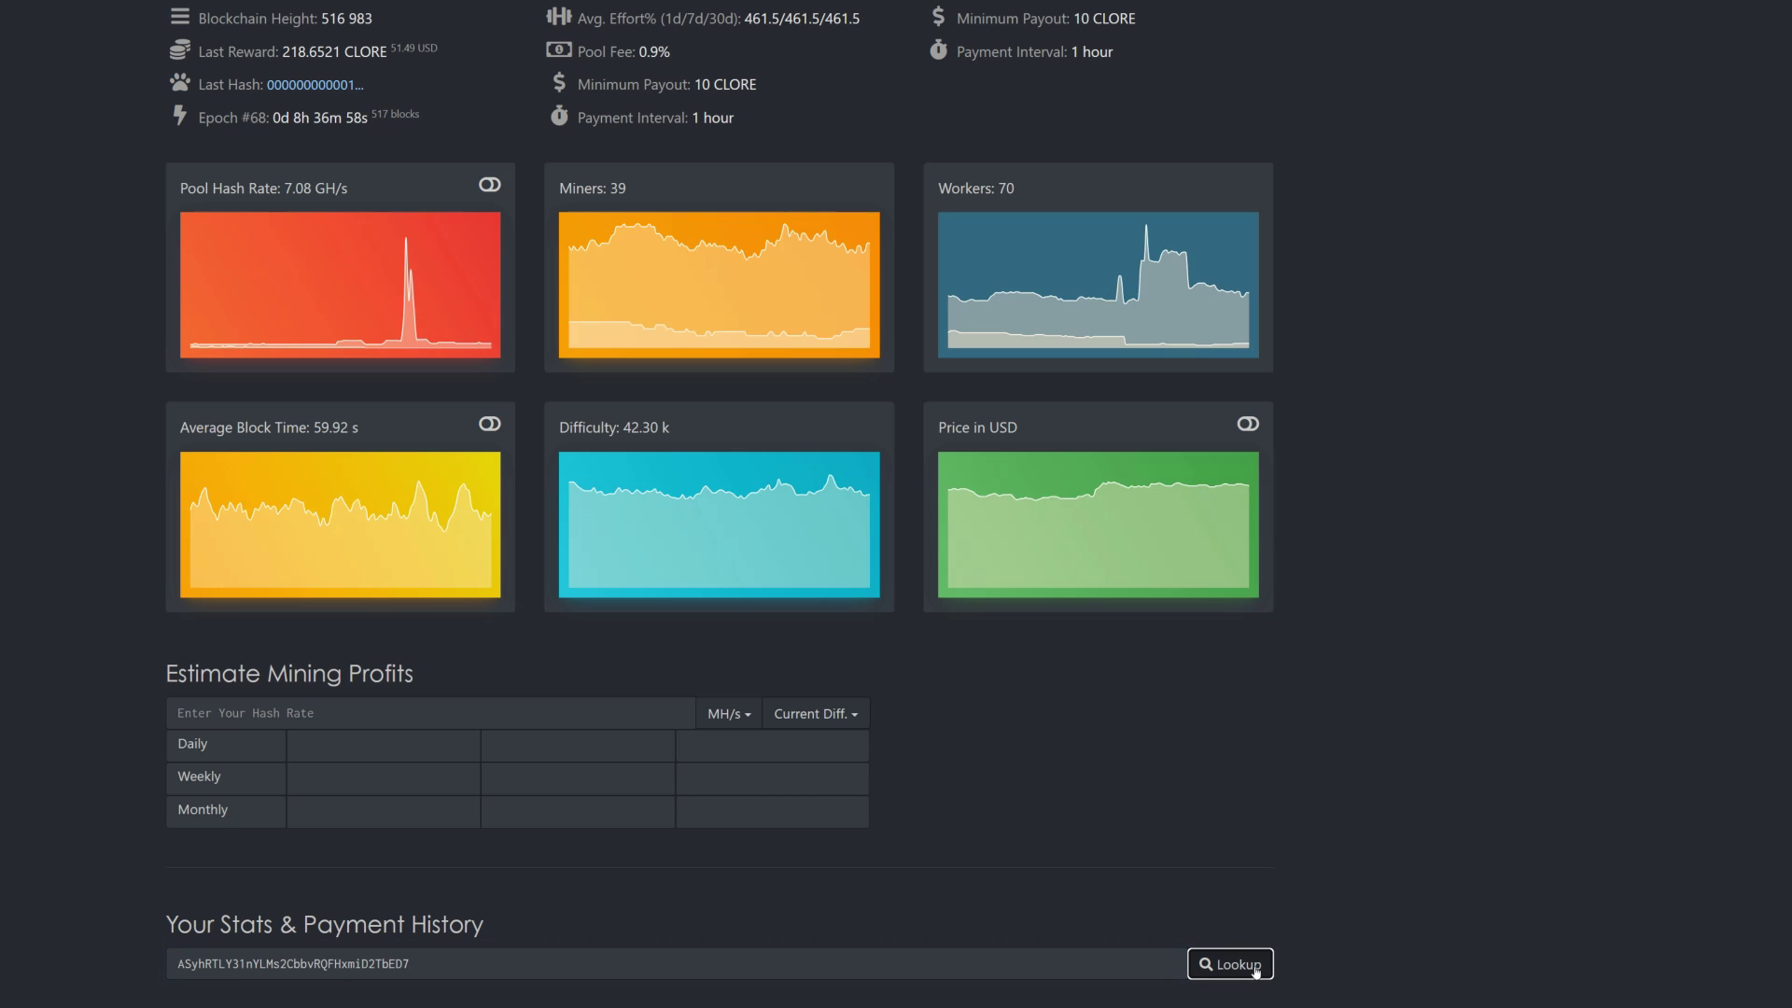
scroll(561, 630, "down", 5)
scroll(280, 701, "down", 5)
scroll(169, 735, "down", 3)
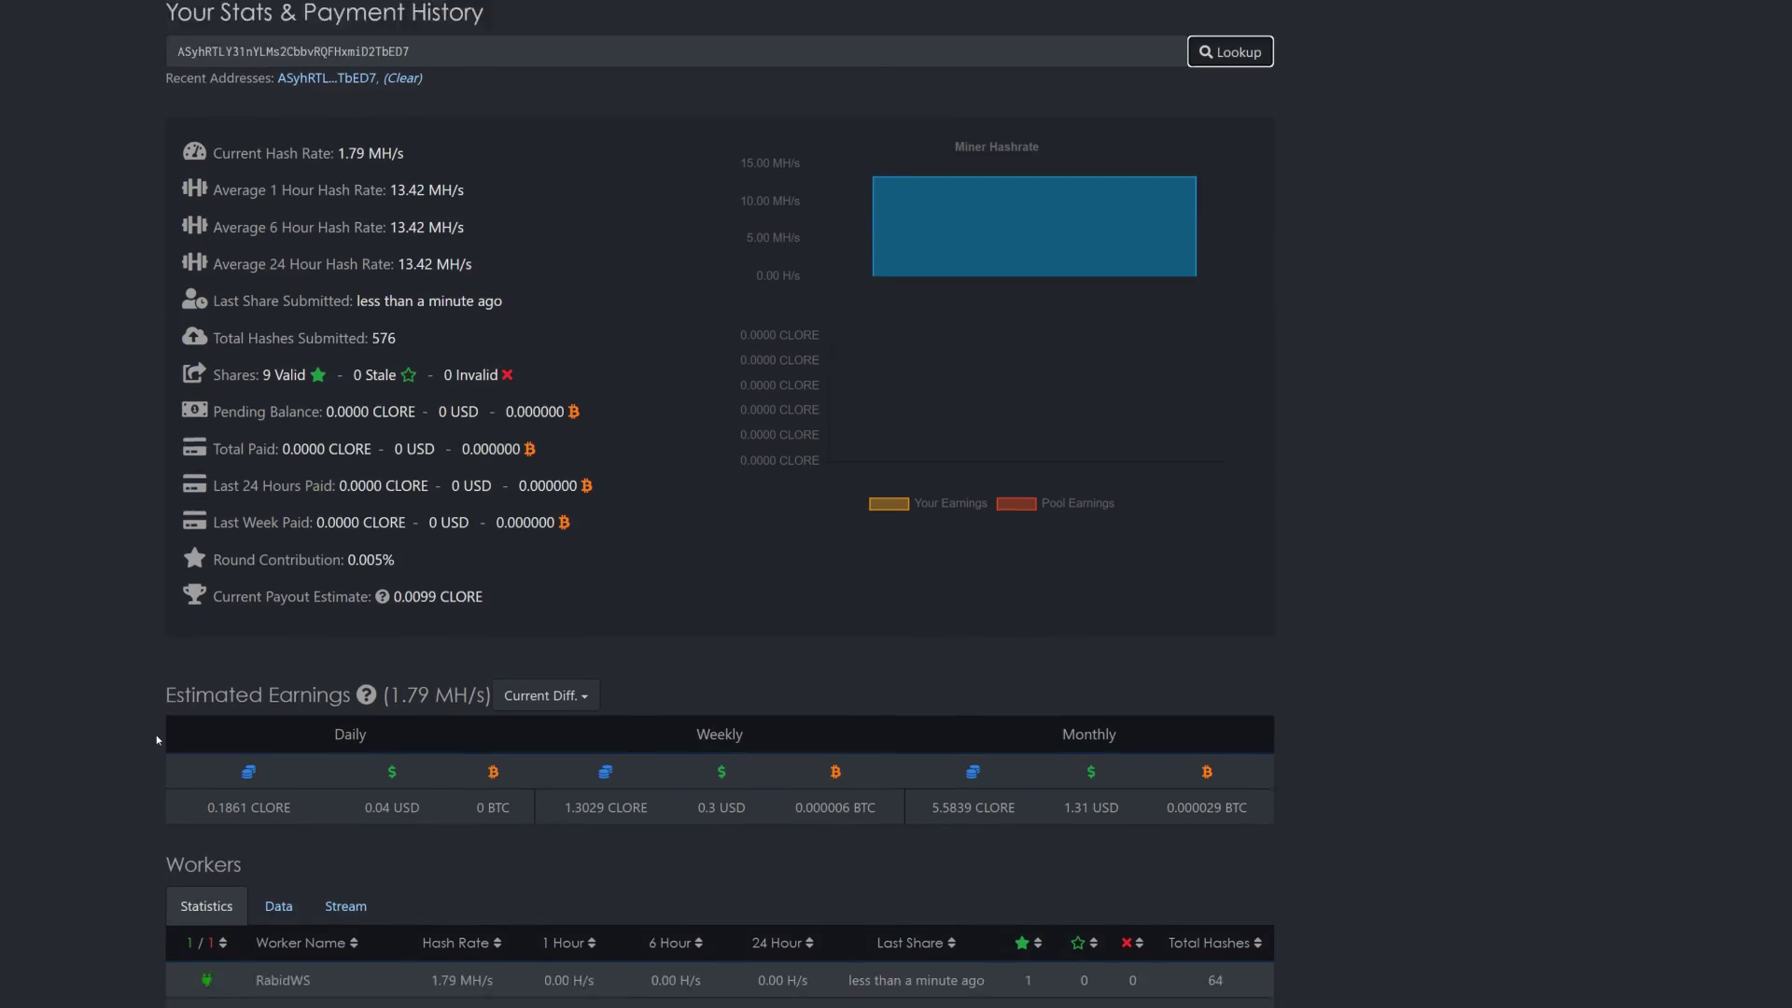
scroll(140, 731, "down", 5)
scroll(121, 729, "up", 2)
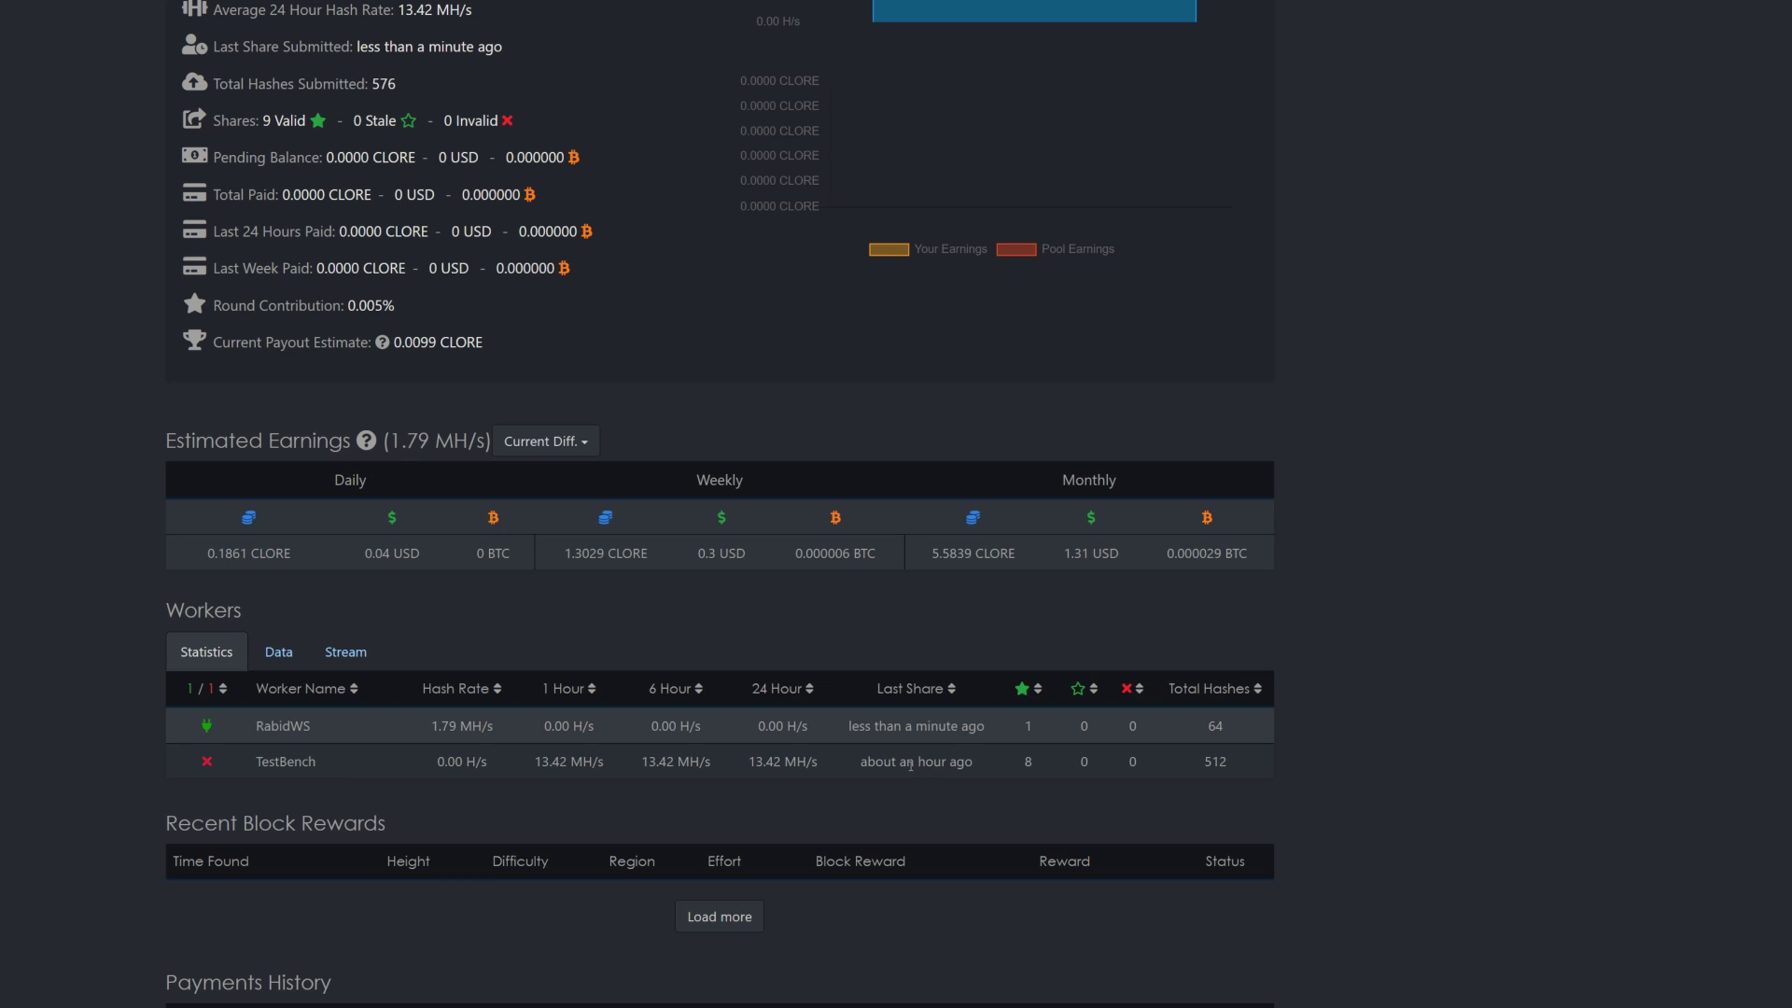
scroll(289, 765, "up", 1)
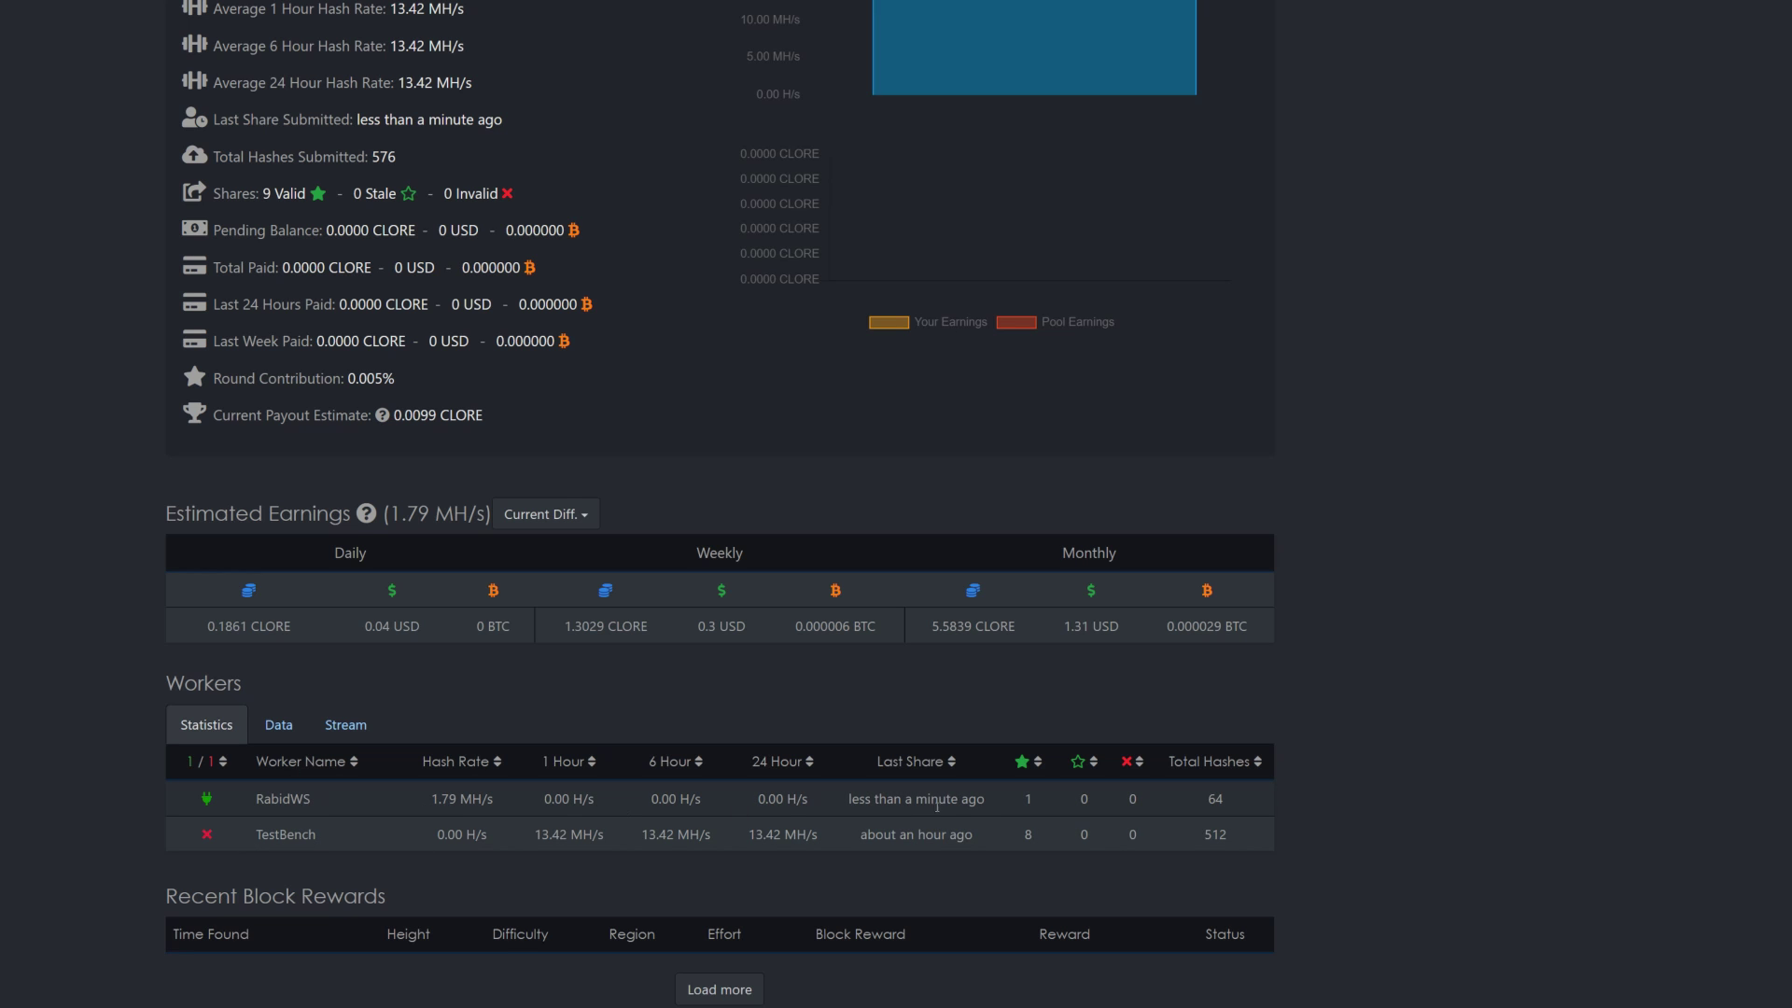
scroll(431, 816, "up", 3)
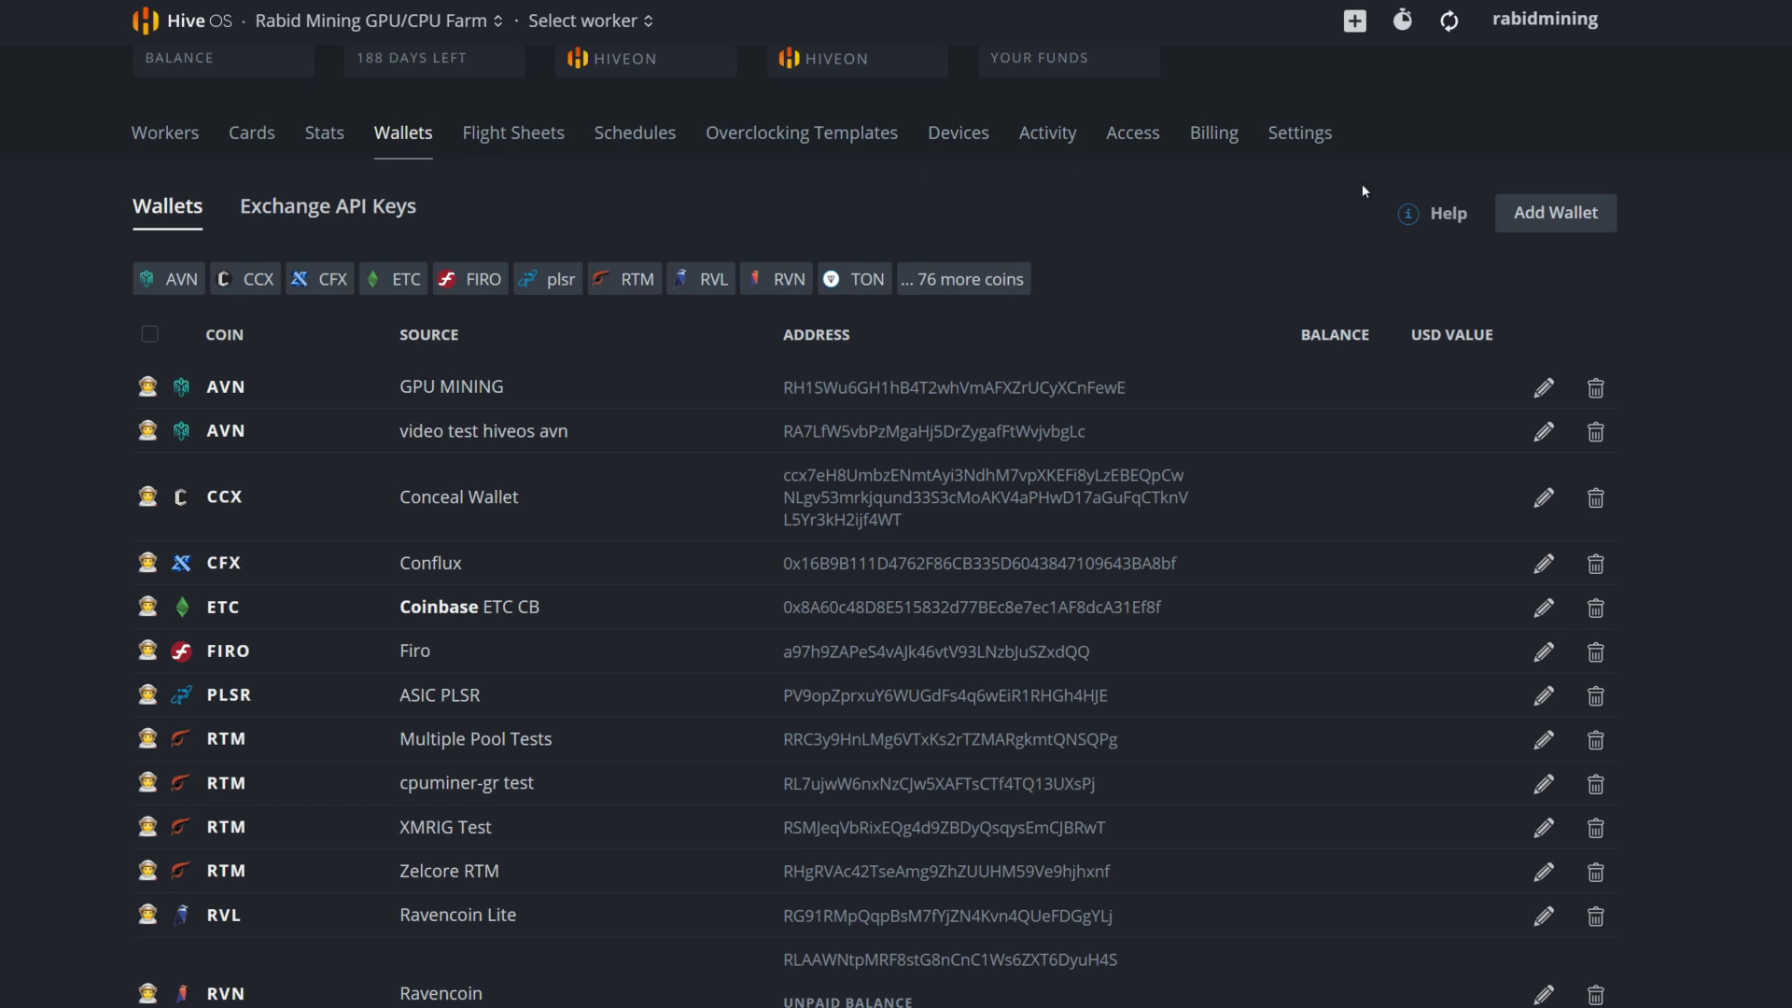
Step: Start a new HiveOS wallet with CLORE as the coin and enter its address and name
left_click(1527, 215)
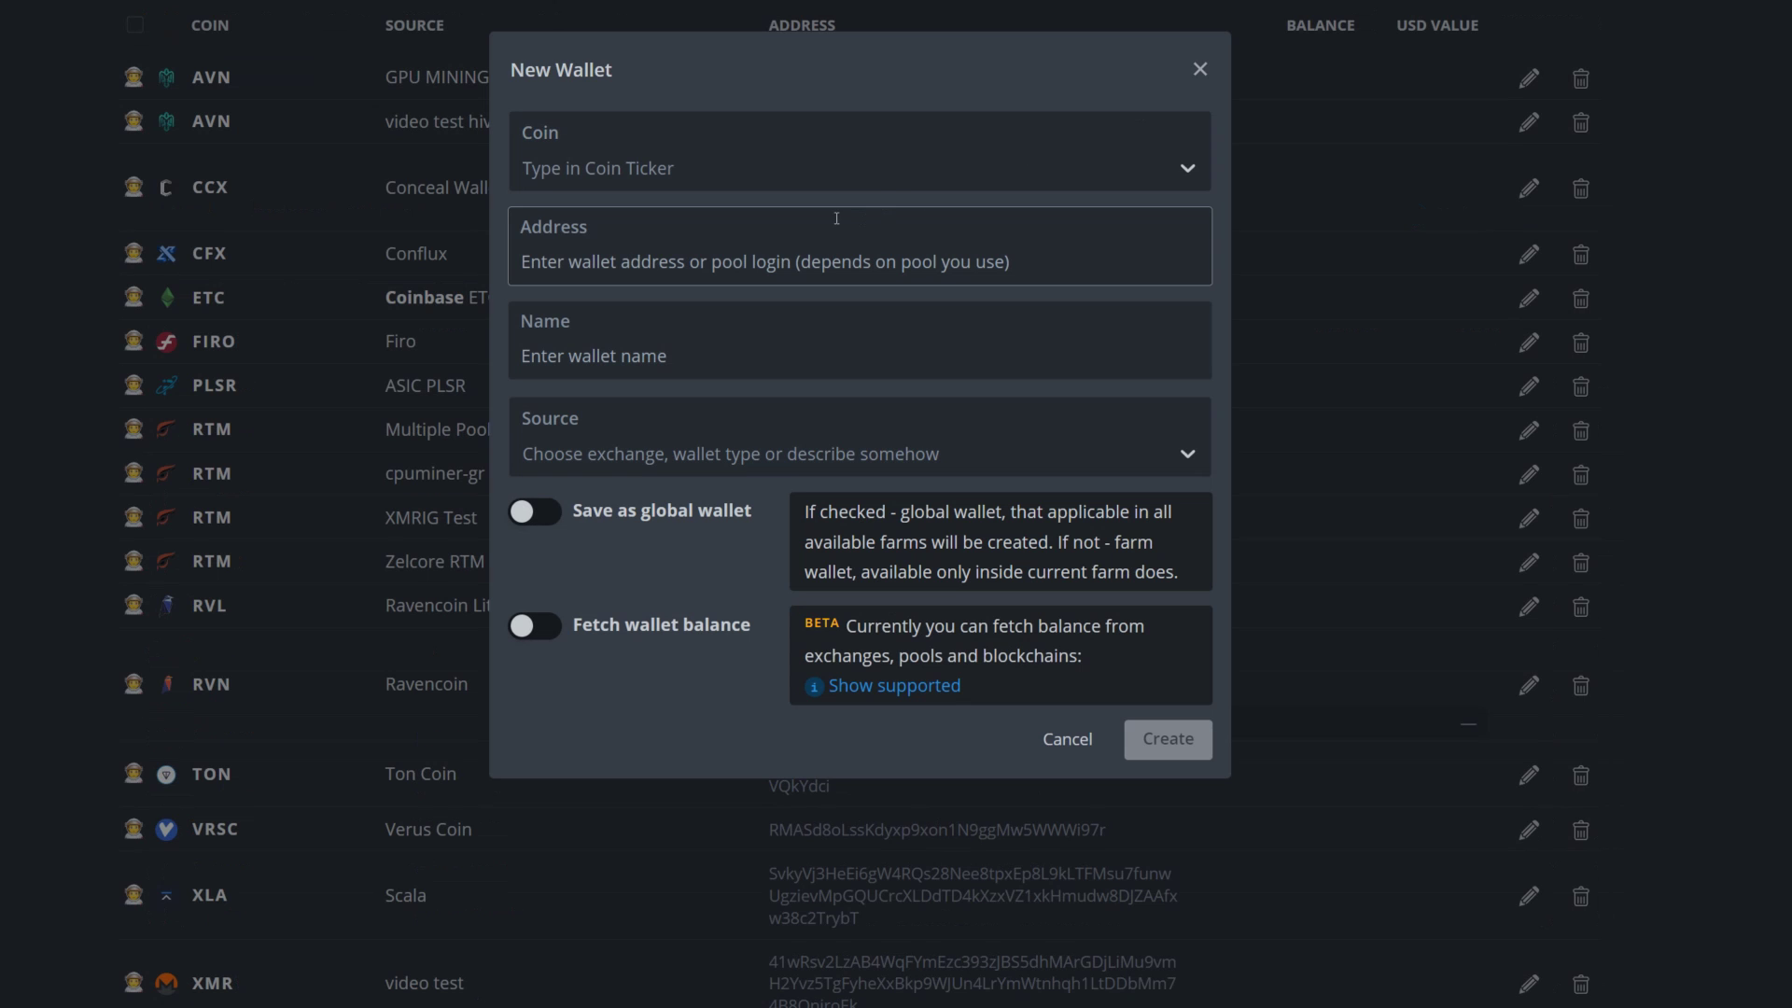
left_click(641, 166)
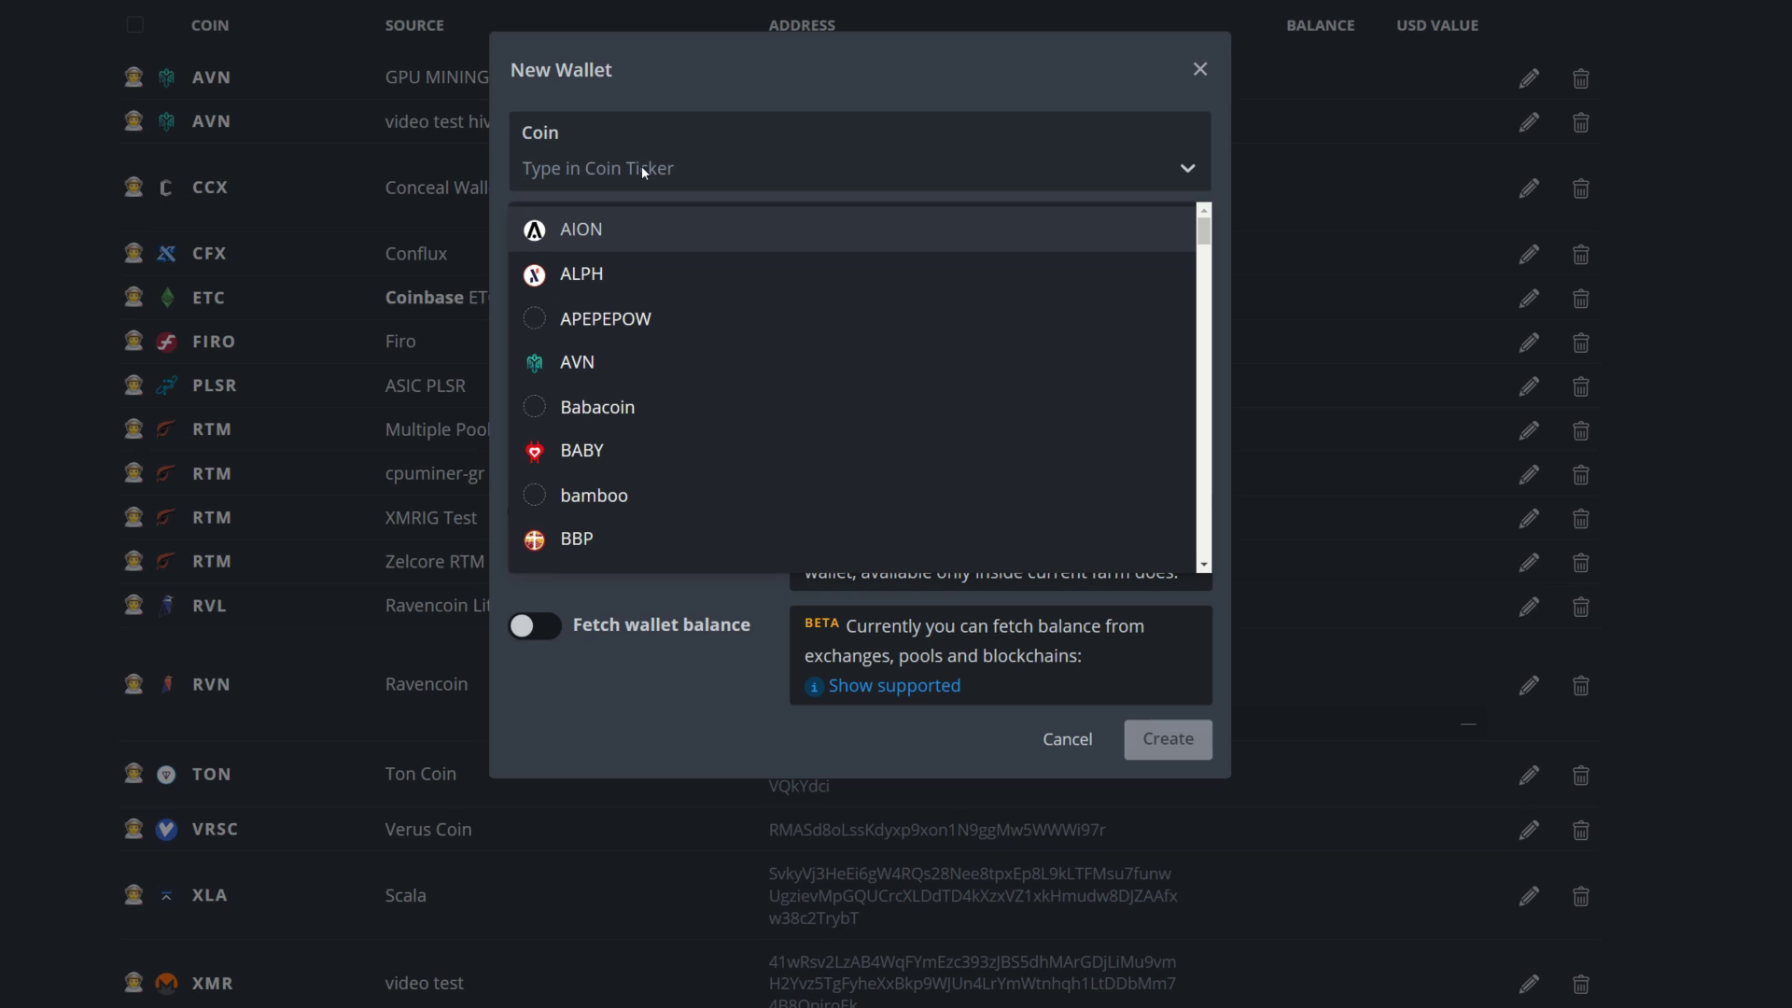
type("clore")
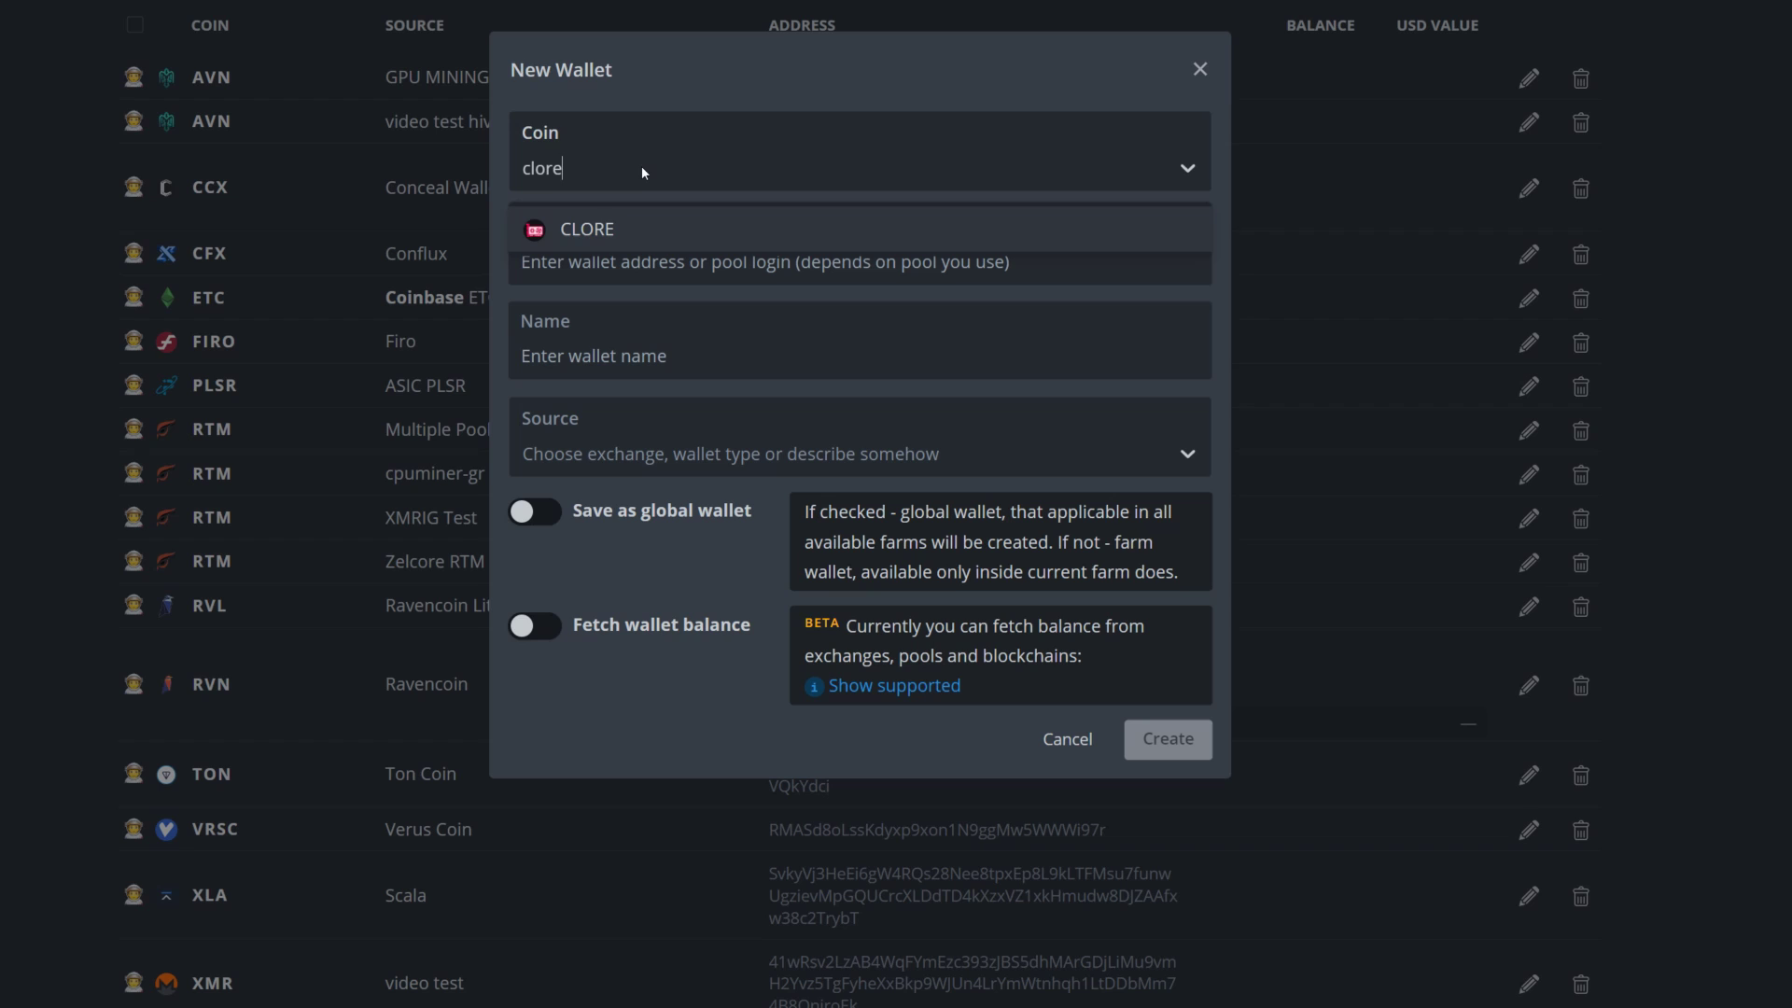
left_click(587, 235)
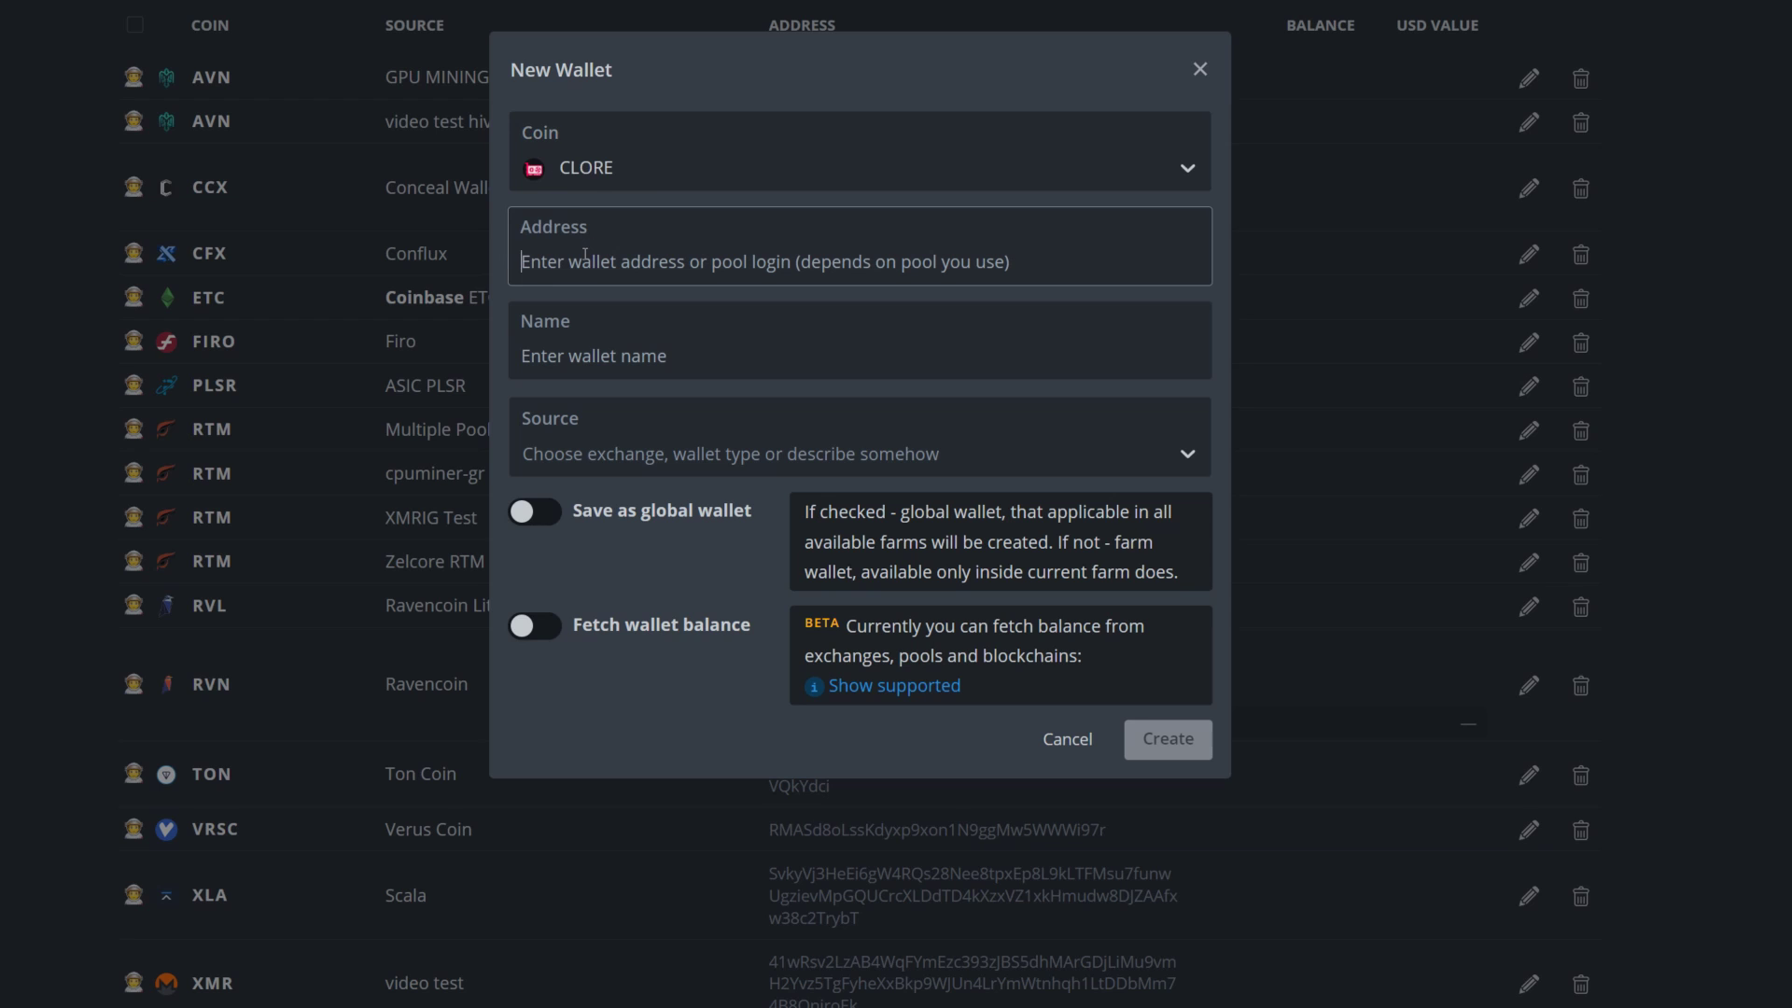
type("hgfasdhysdhsteyhdgf")
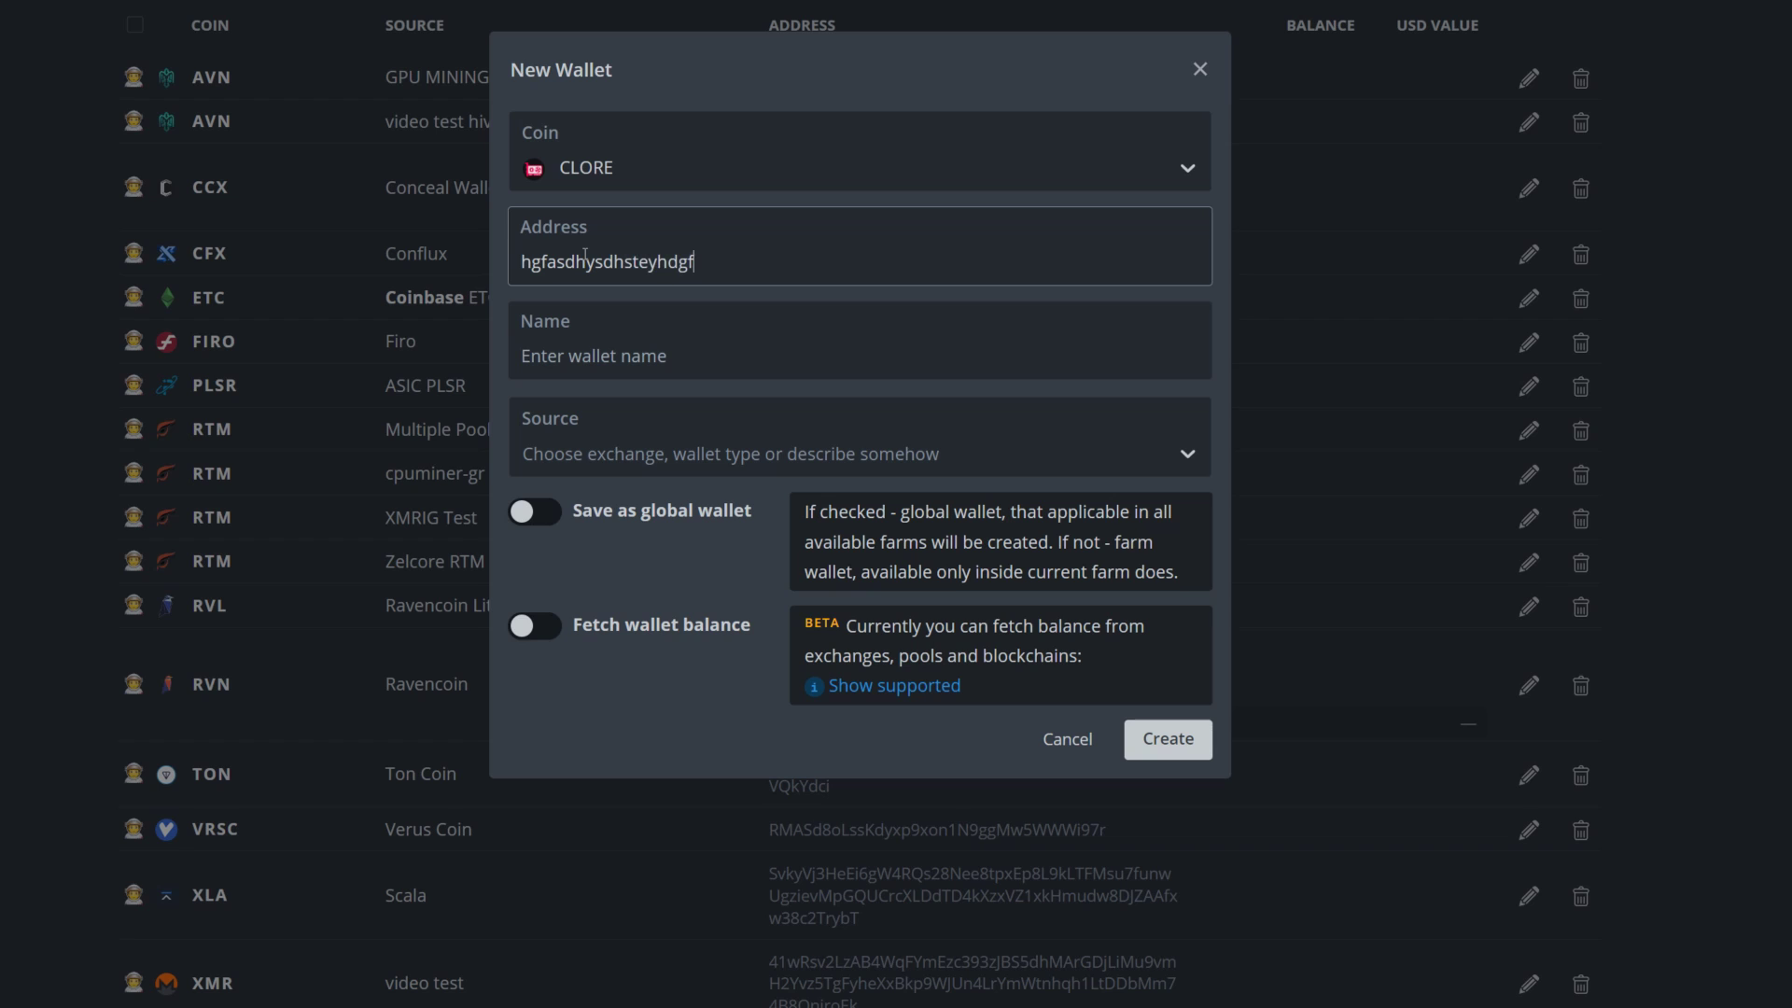
type("hdh")
left_click(577, 350)
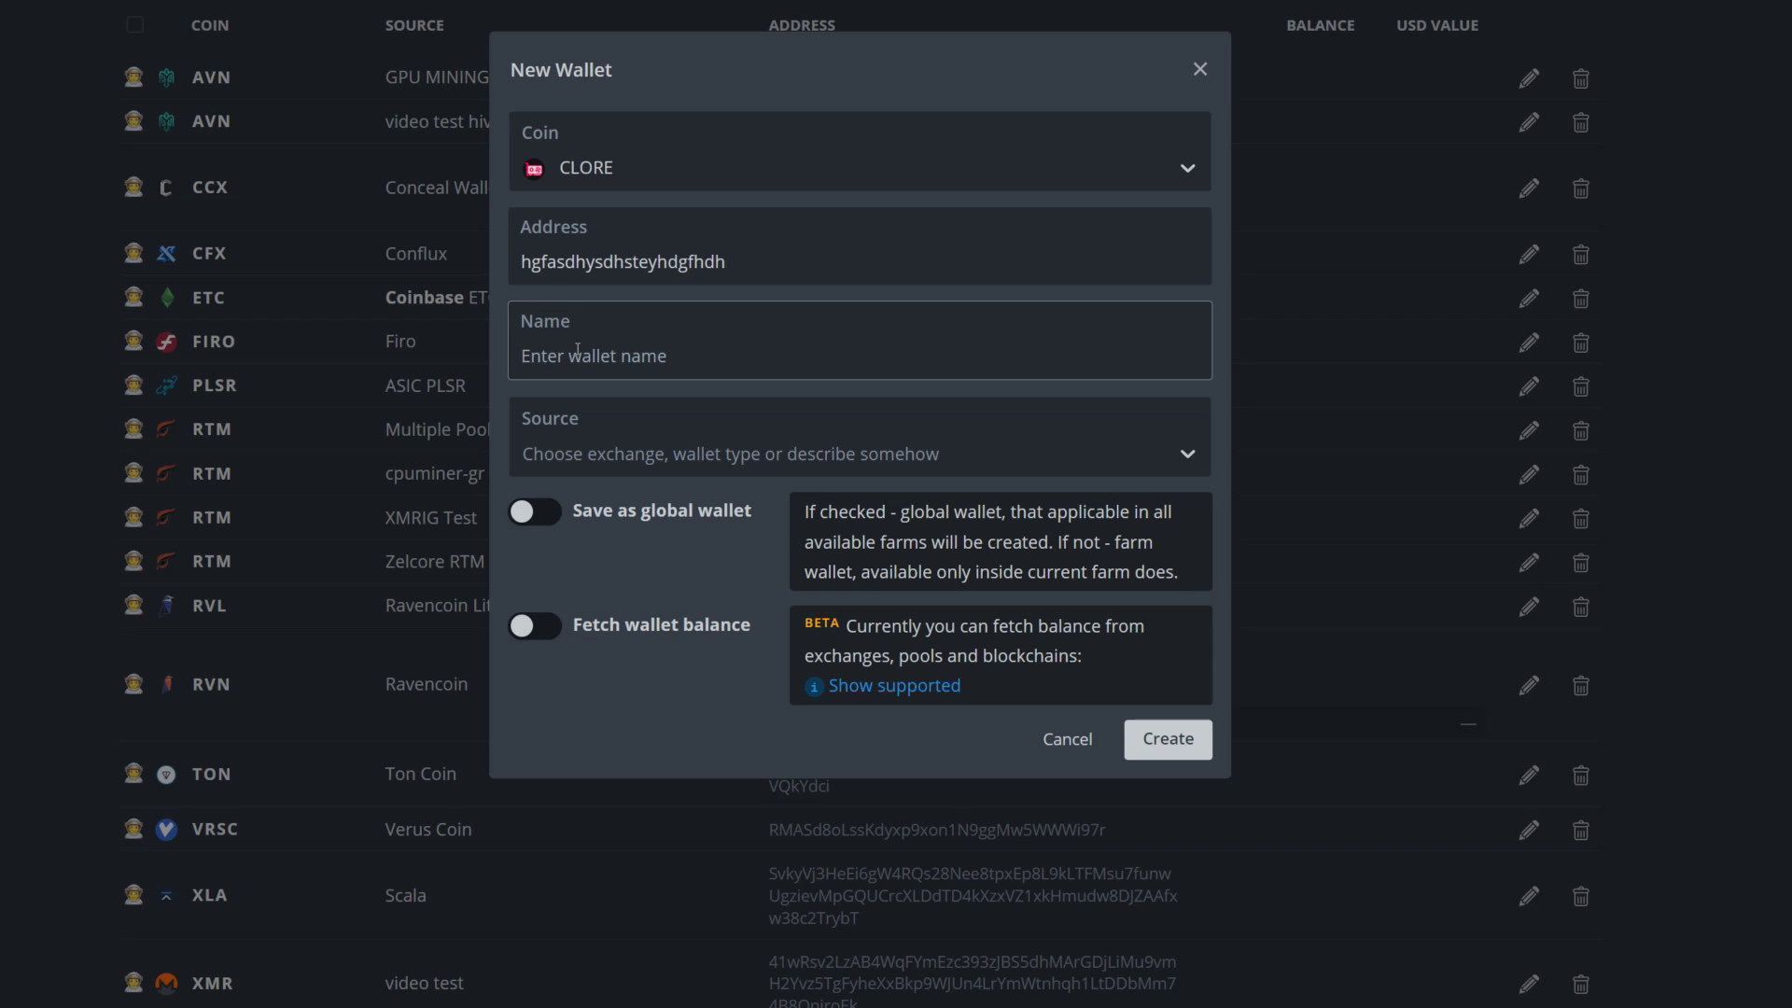
type("walletnam")
type("e")
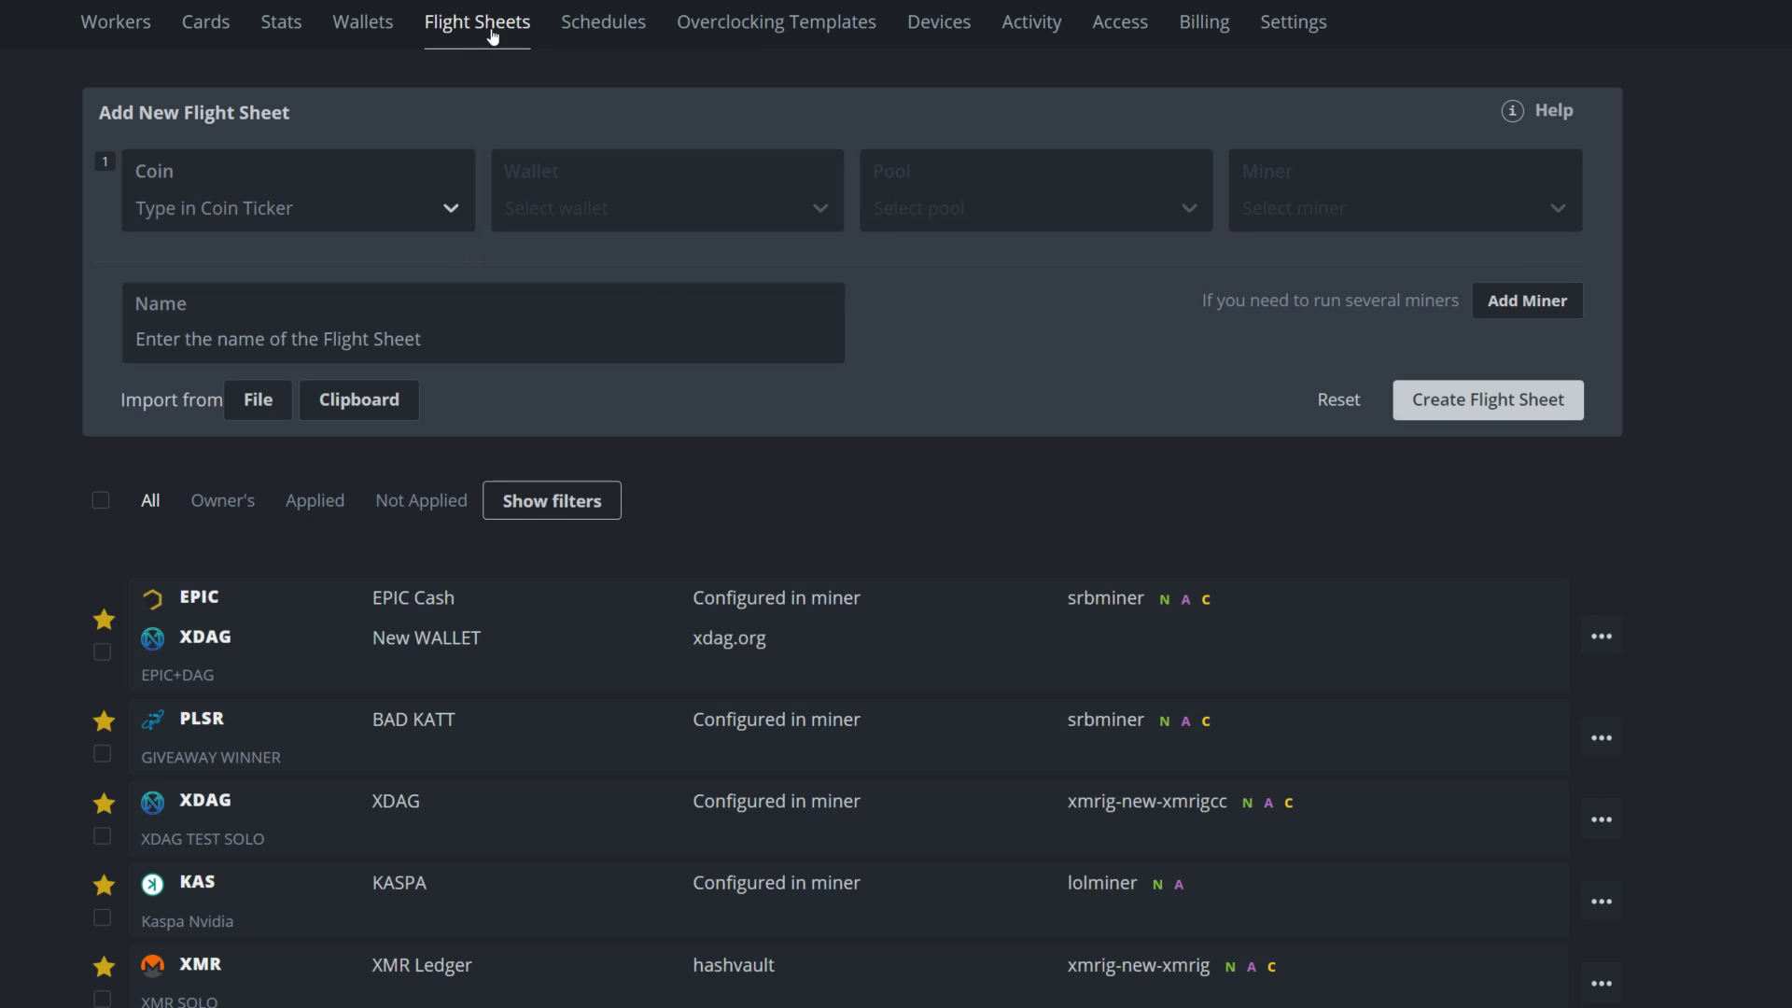
Step: Set the flight sheet's coin to CLORE, wallet to CoreWallet, and pool to 'Configure in miner'
left_click(248, 205)
type("clore")
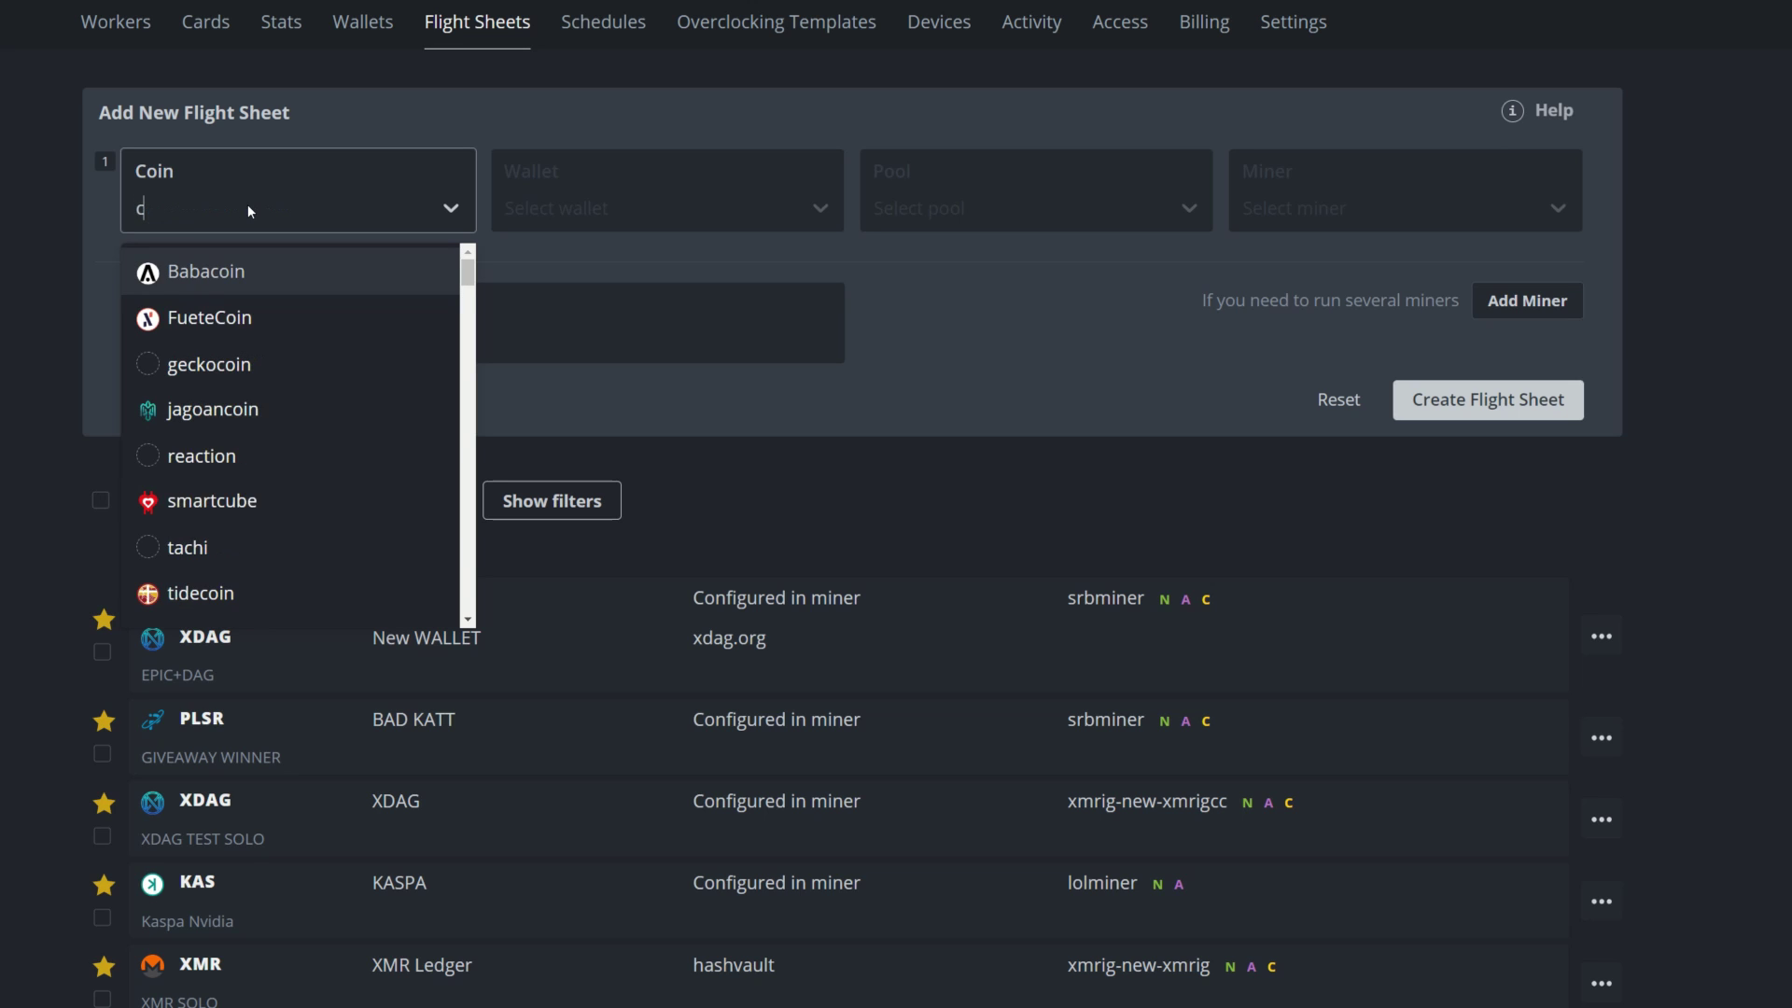
left_click(196, 270)
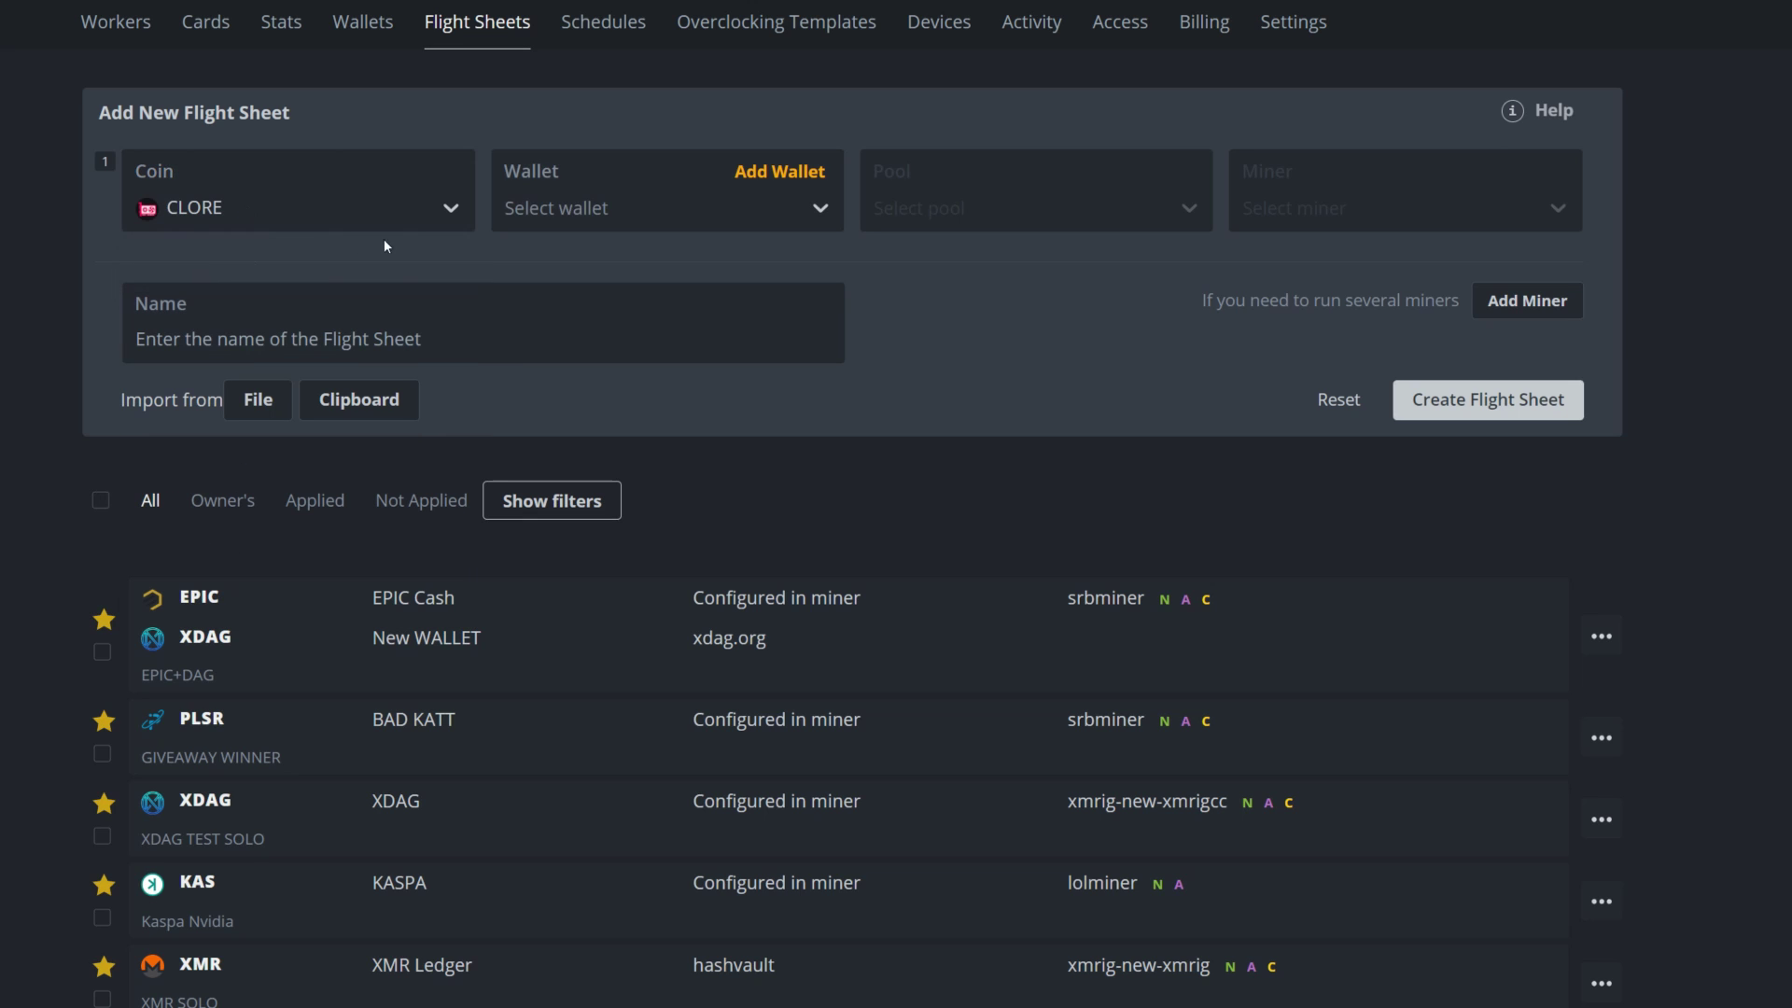
left_click(594, 212)
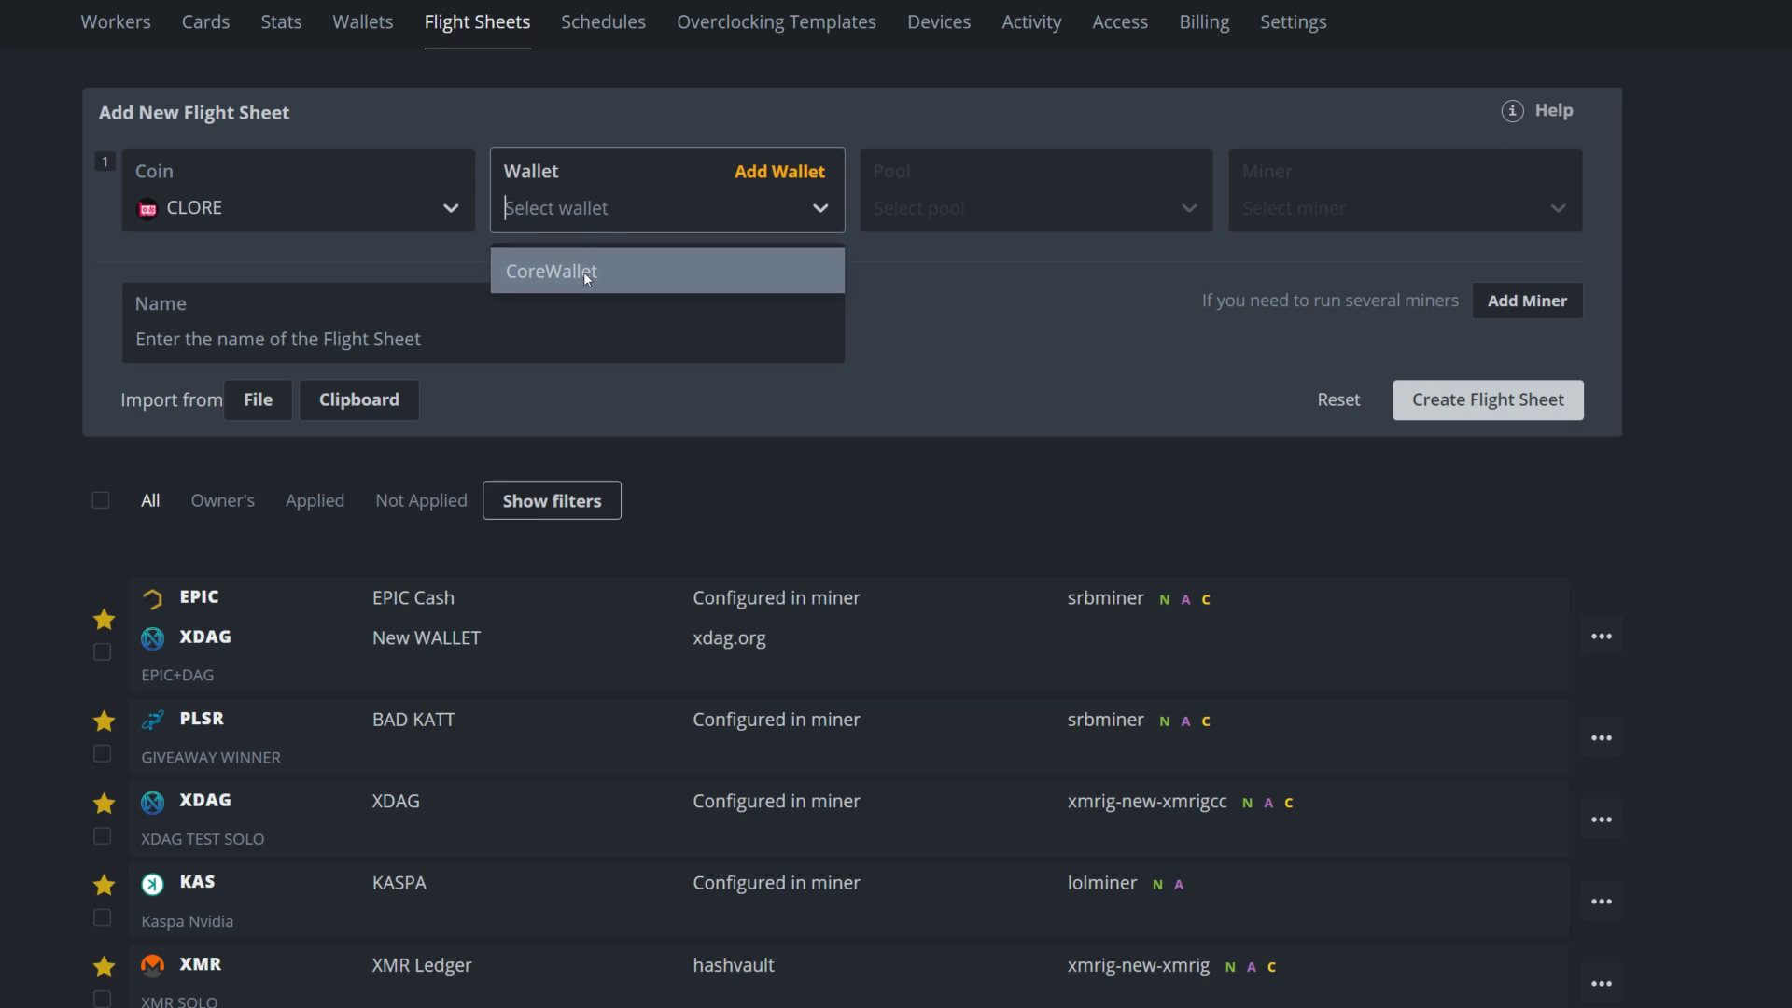
left_click(583, 271)
left_click(932, 212)
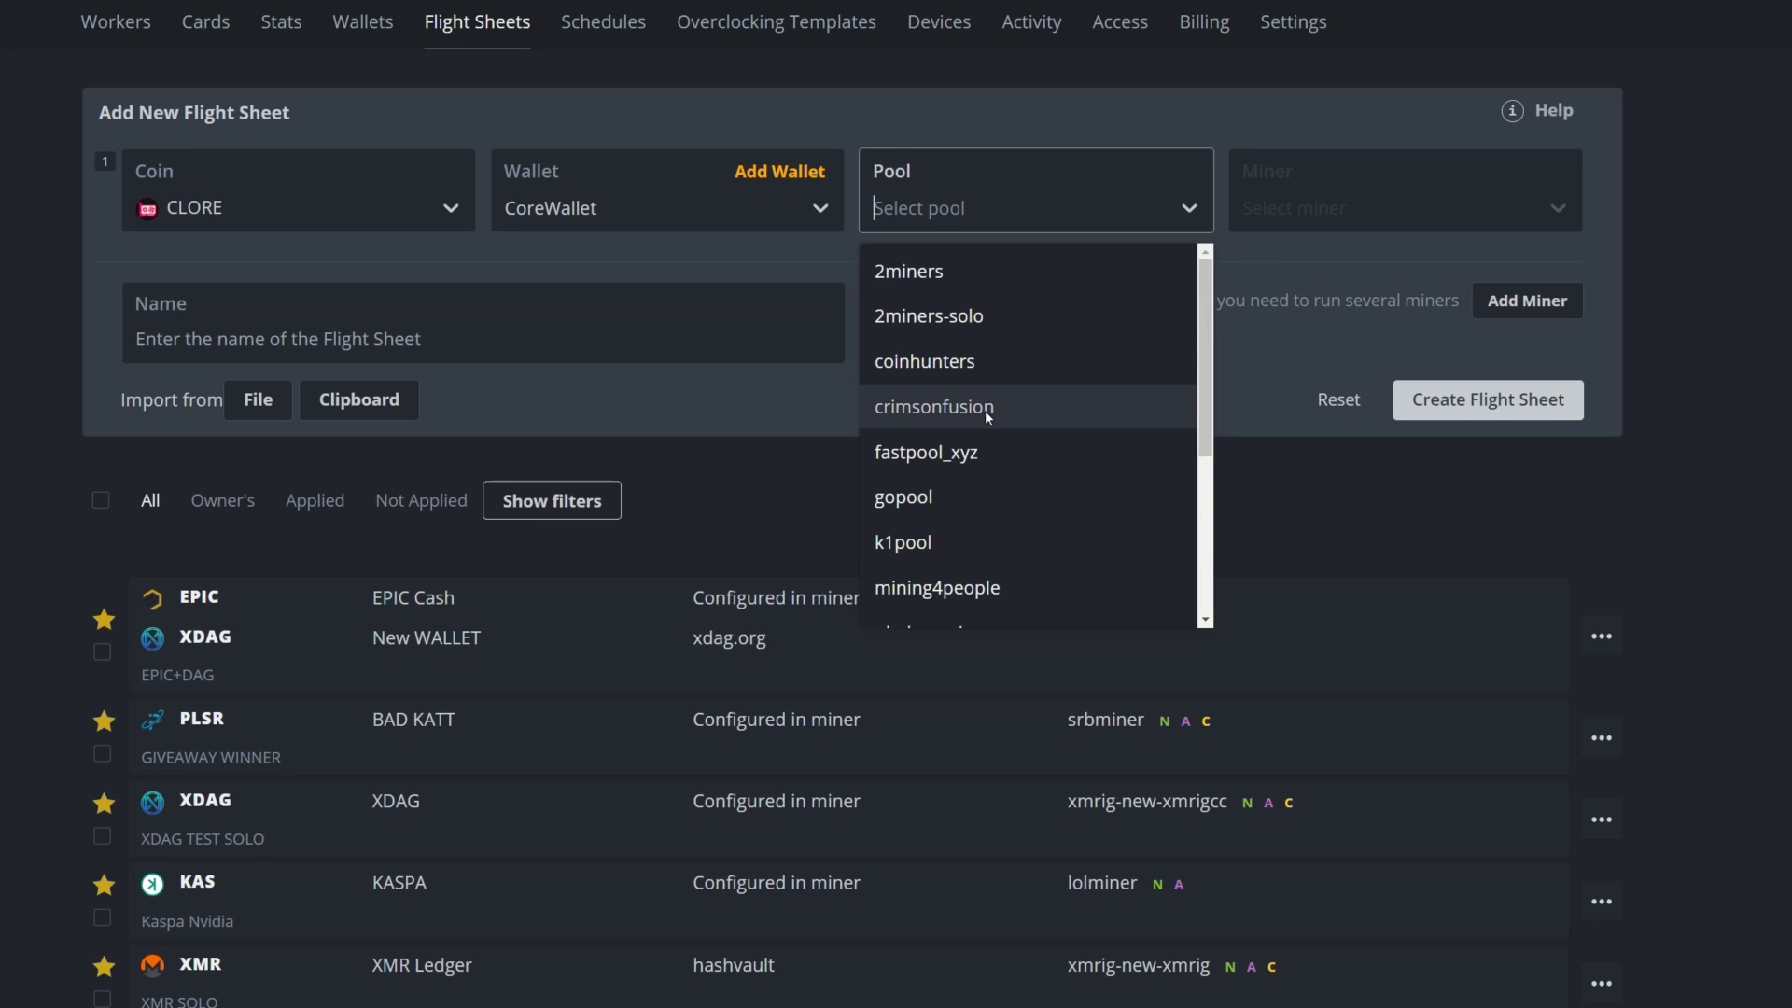
scroll(969, 401, "down", 3)
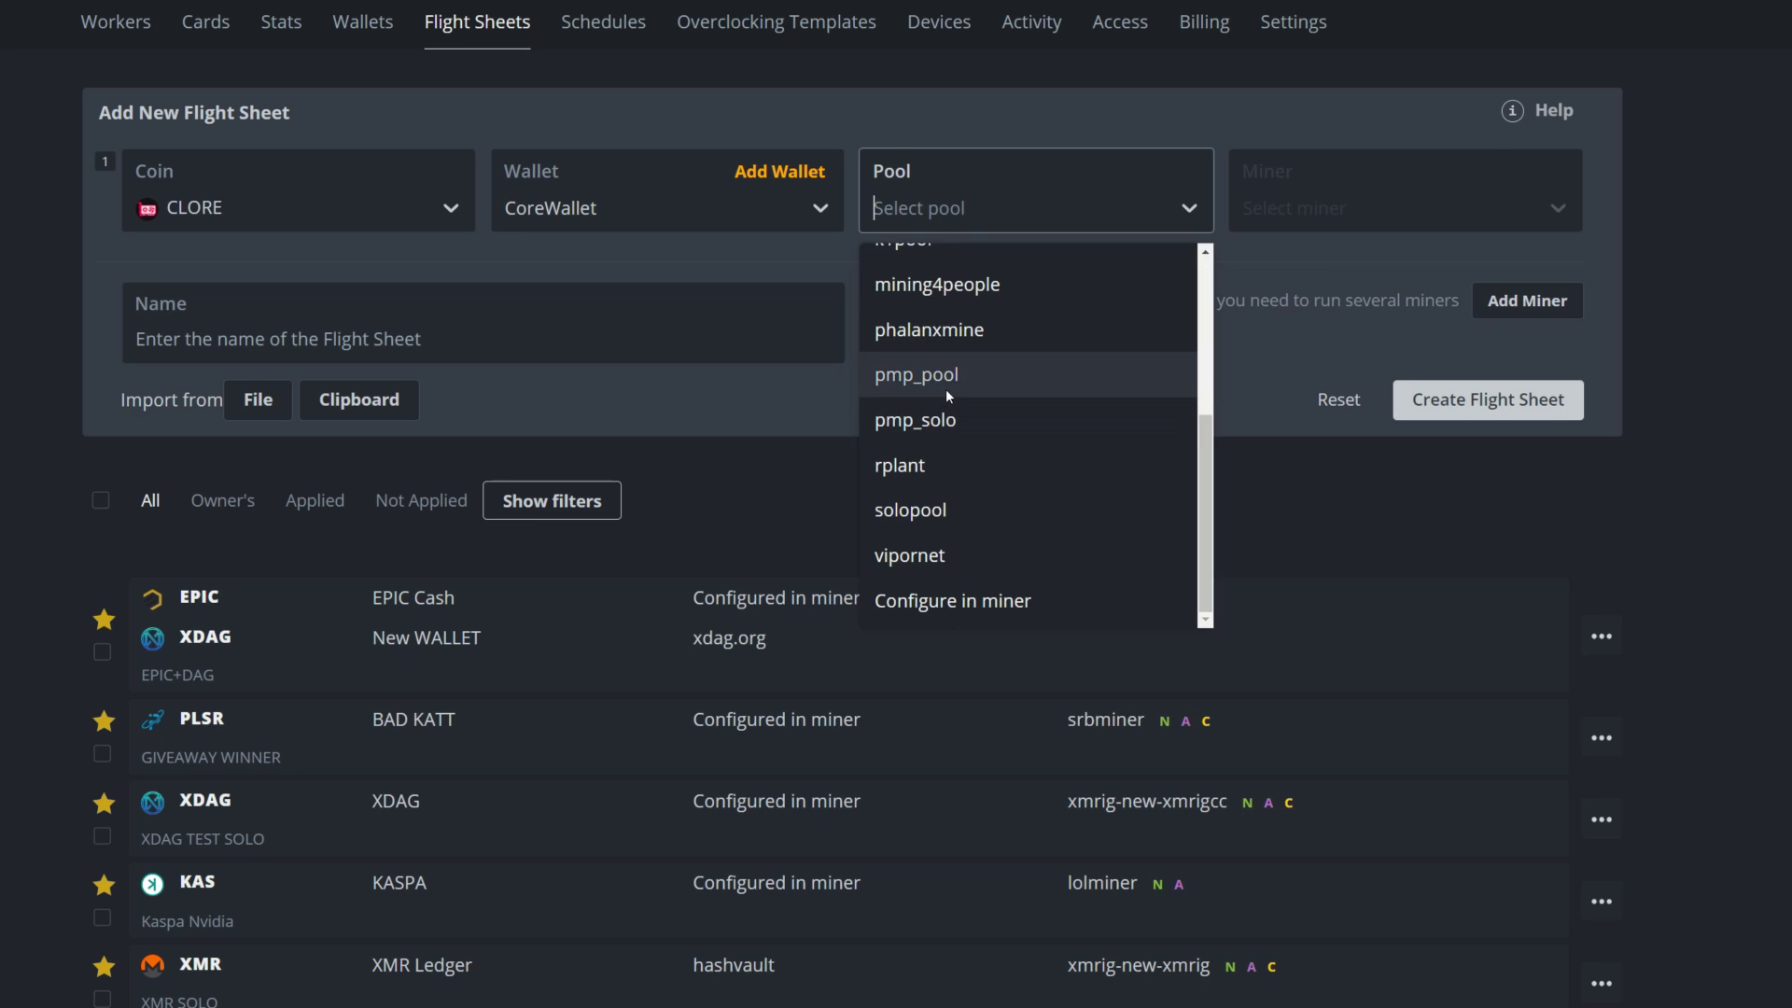
left_click(960, 601)
Step: Name the flight sheet Cloretestvideo and choose GMiner as its miner
left_click(455, 339)
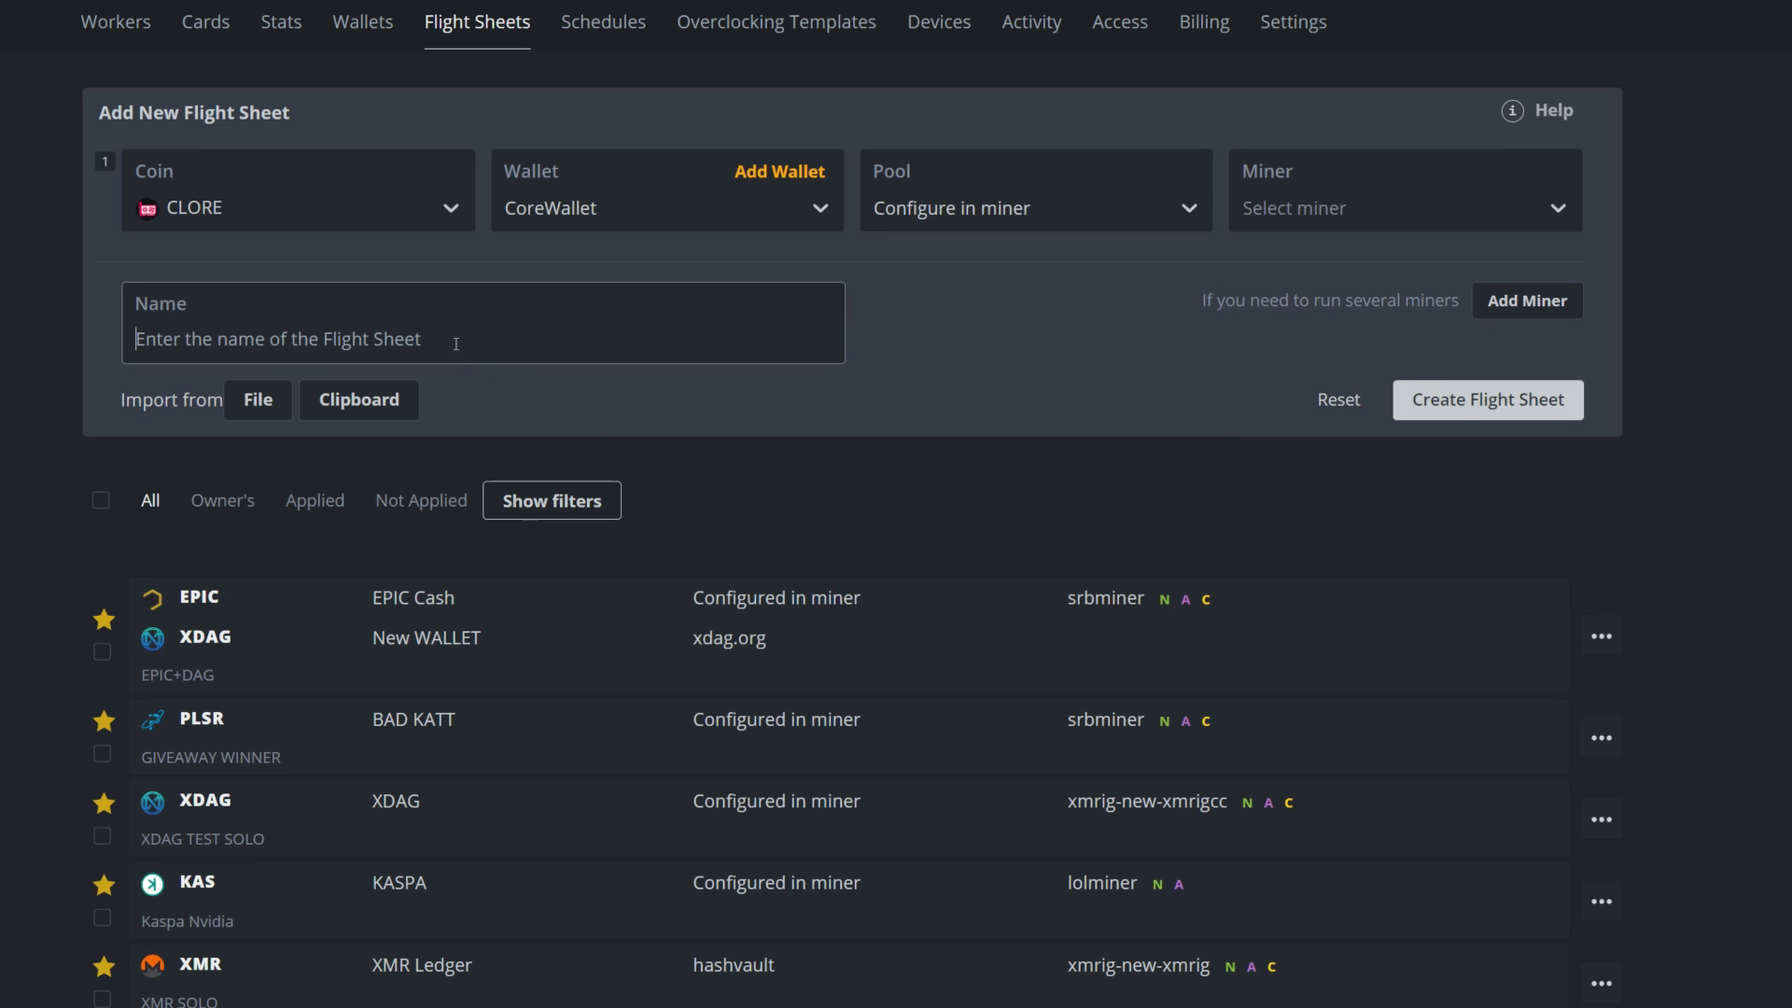
type("C")
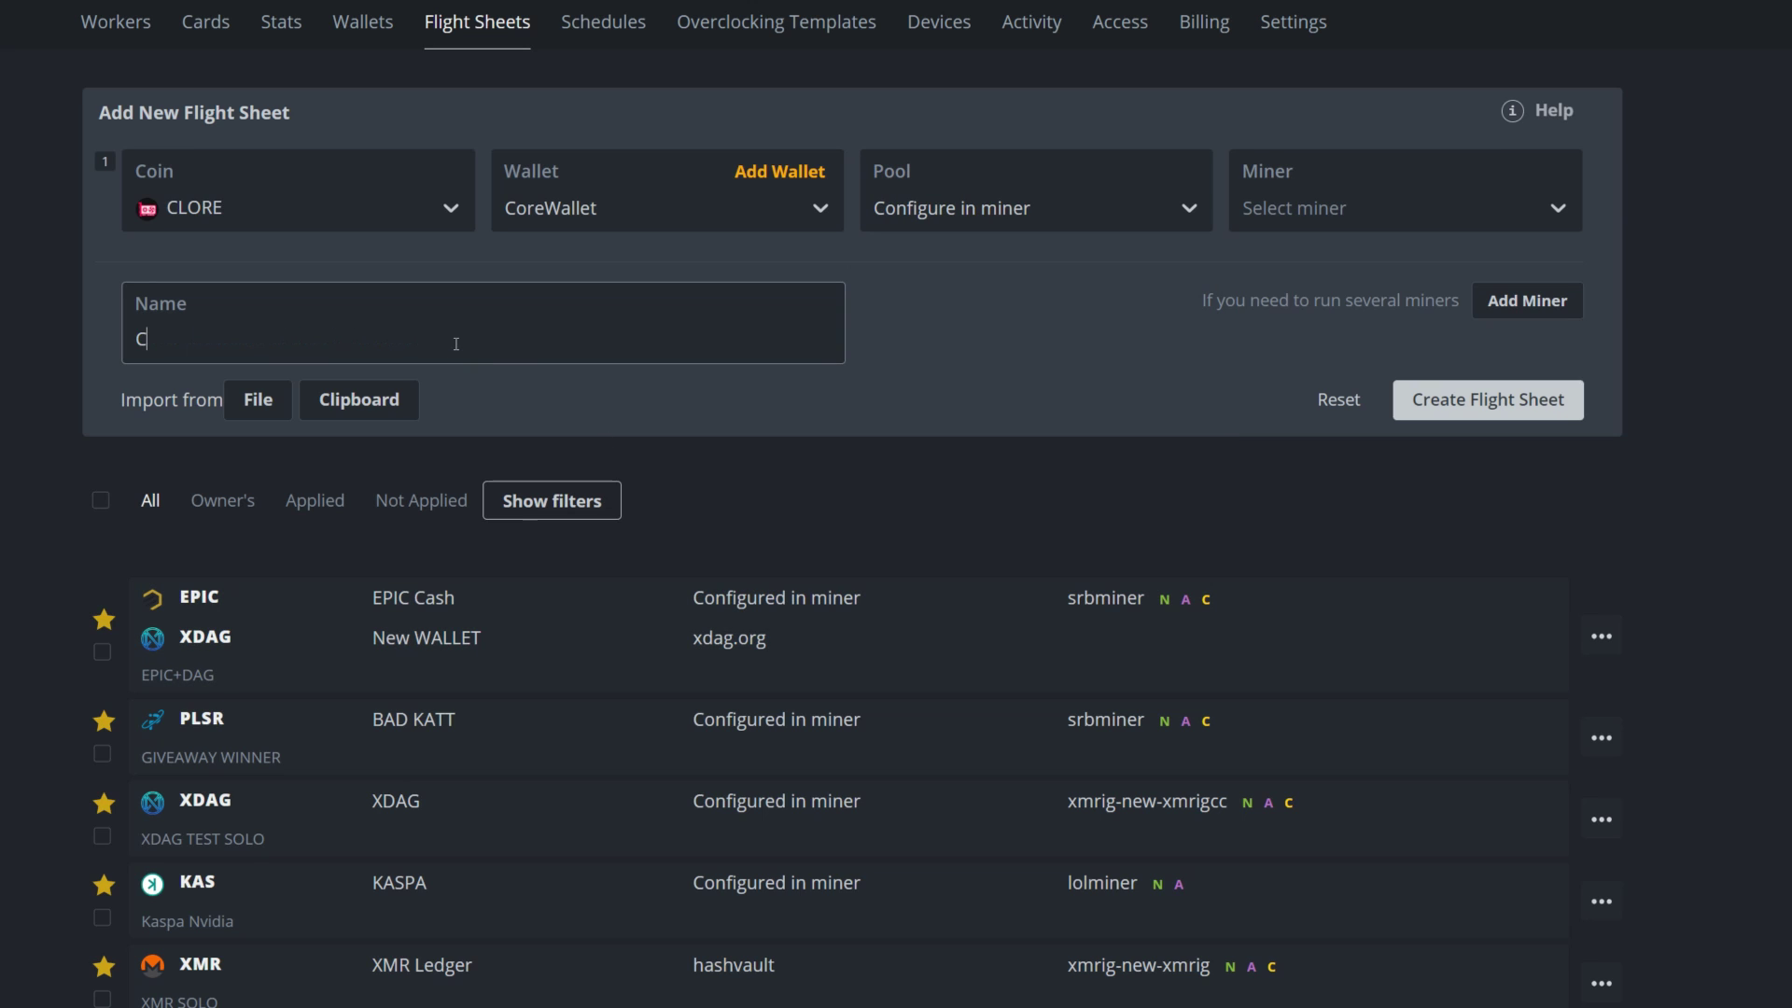
type("loretestvideo")
left_click(1321, 210)
type("gm")
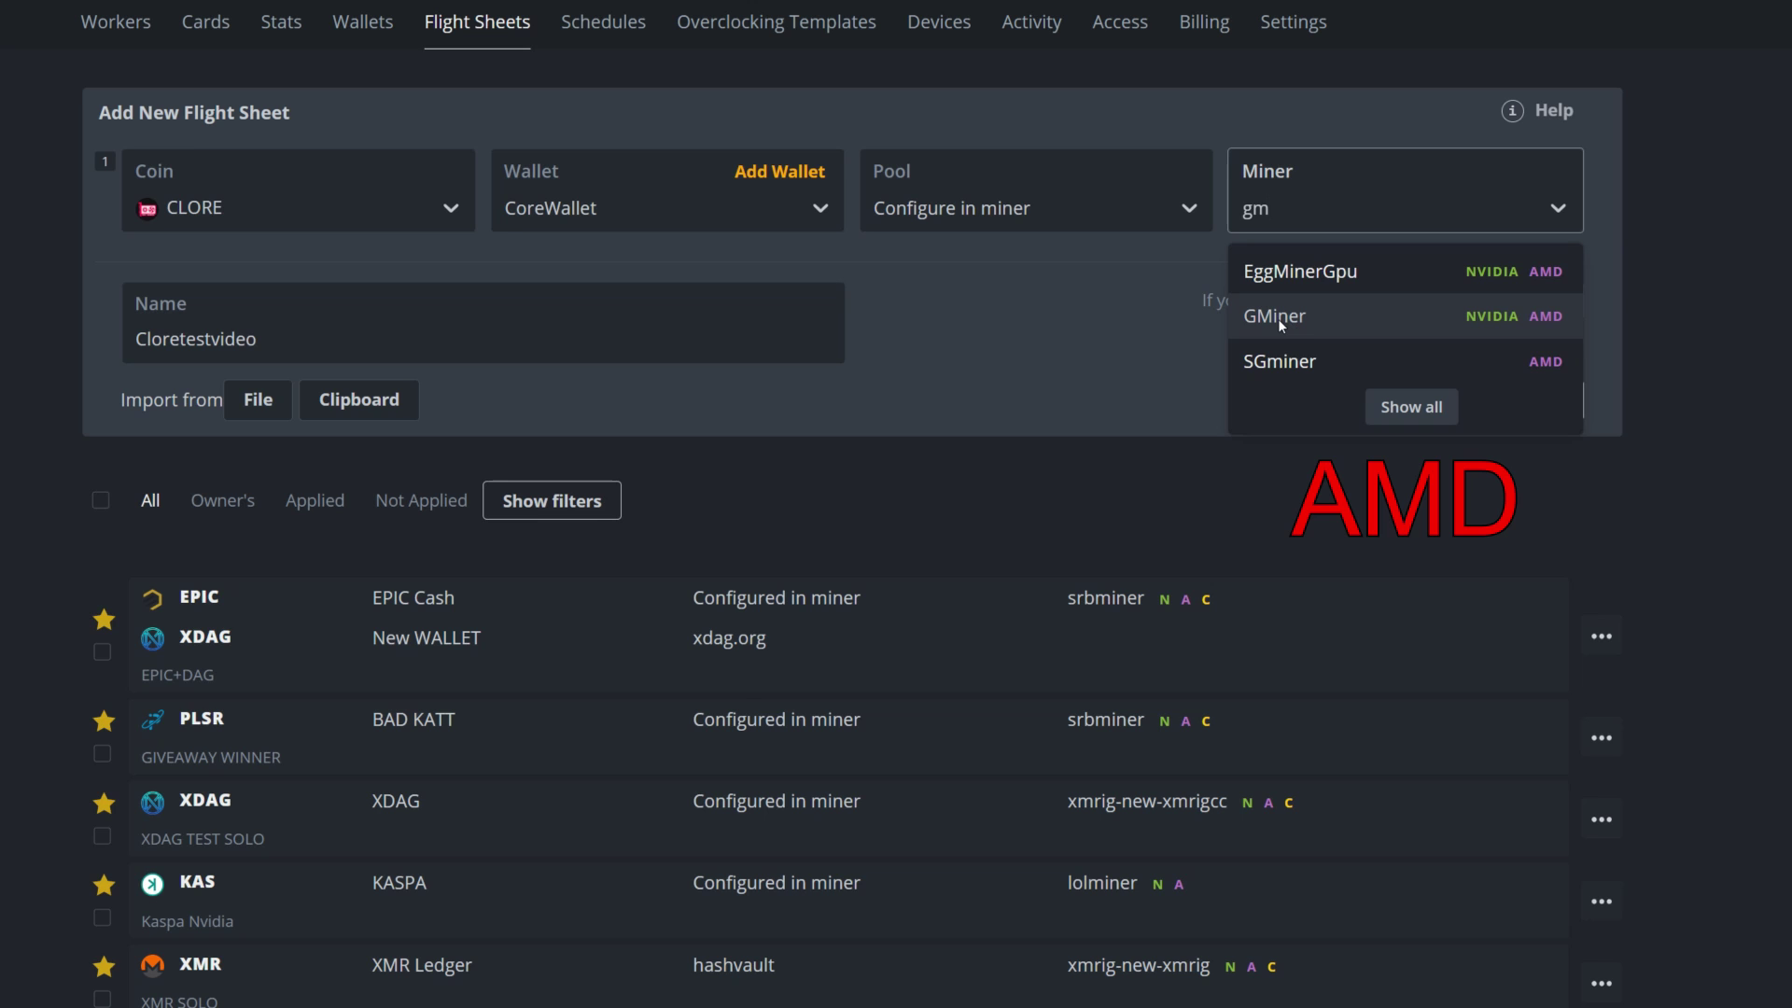
left_click(1279, 318)
left_click(1445, 170)
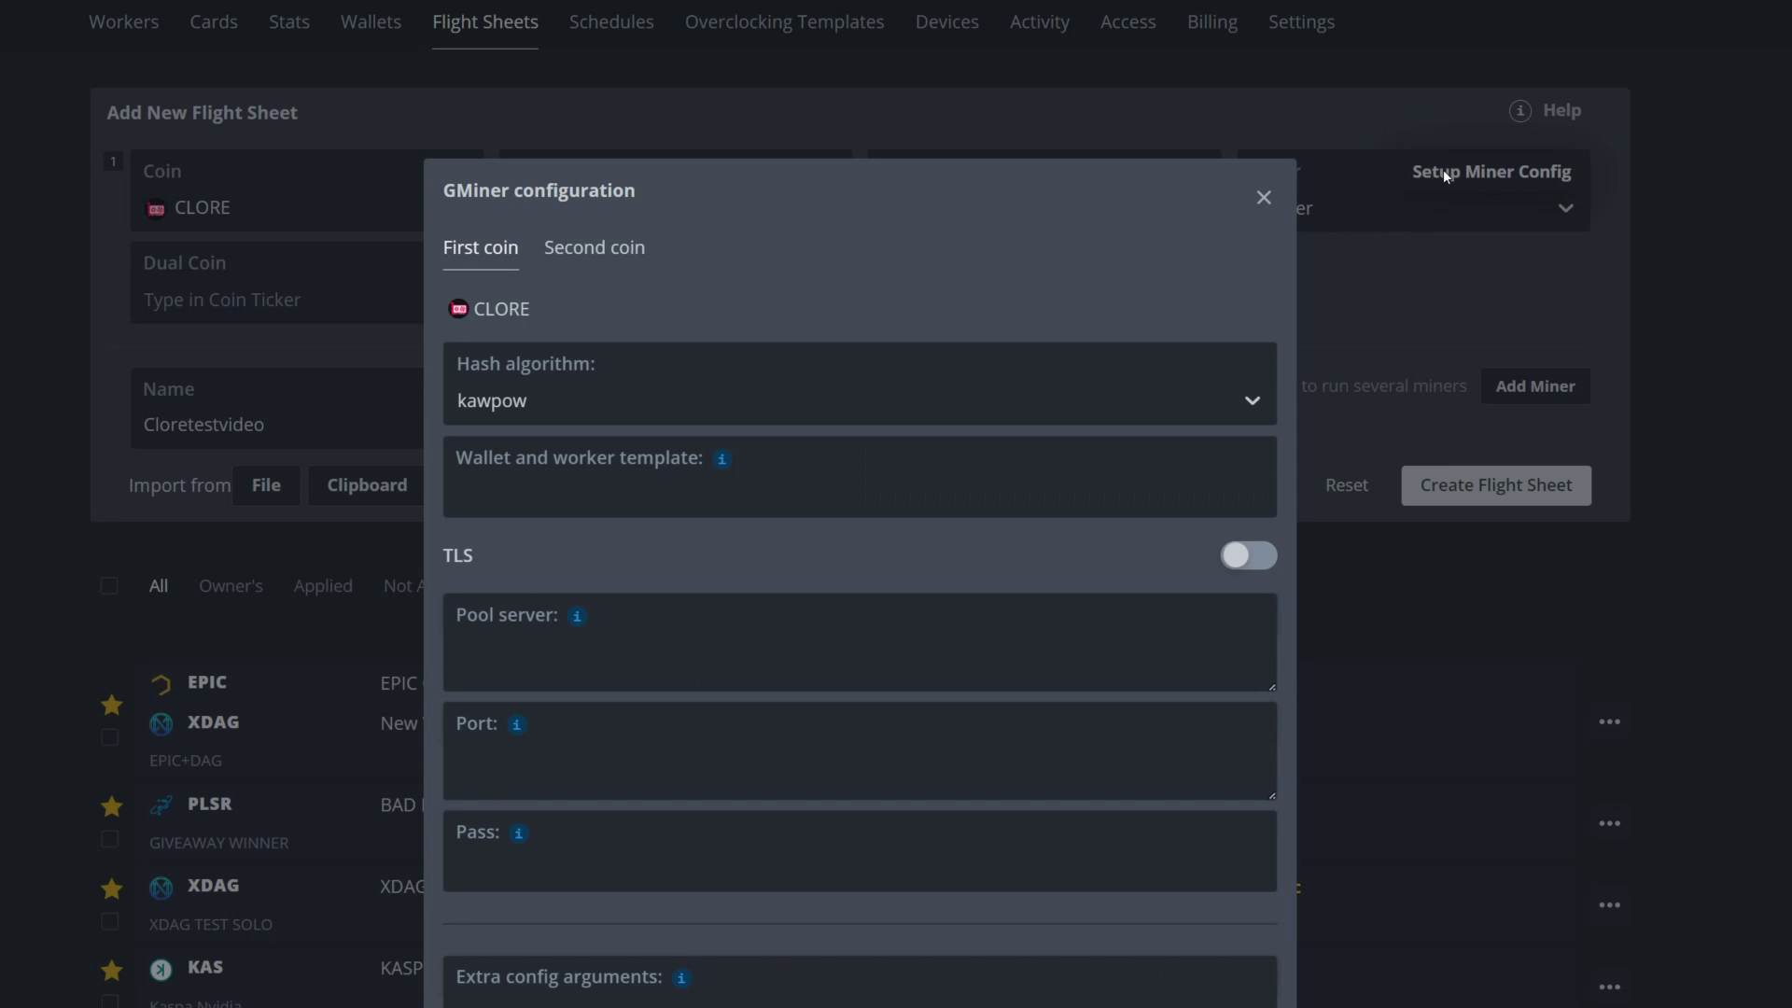
Step: Keep kawpow as GMiner's hash algorithm and fill in the %WAL%.%WORKER_NAME% wallet template
left_click(560, 397)
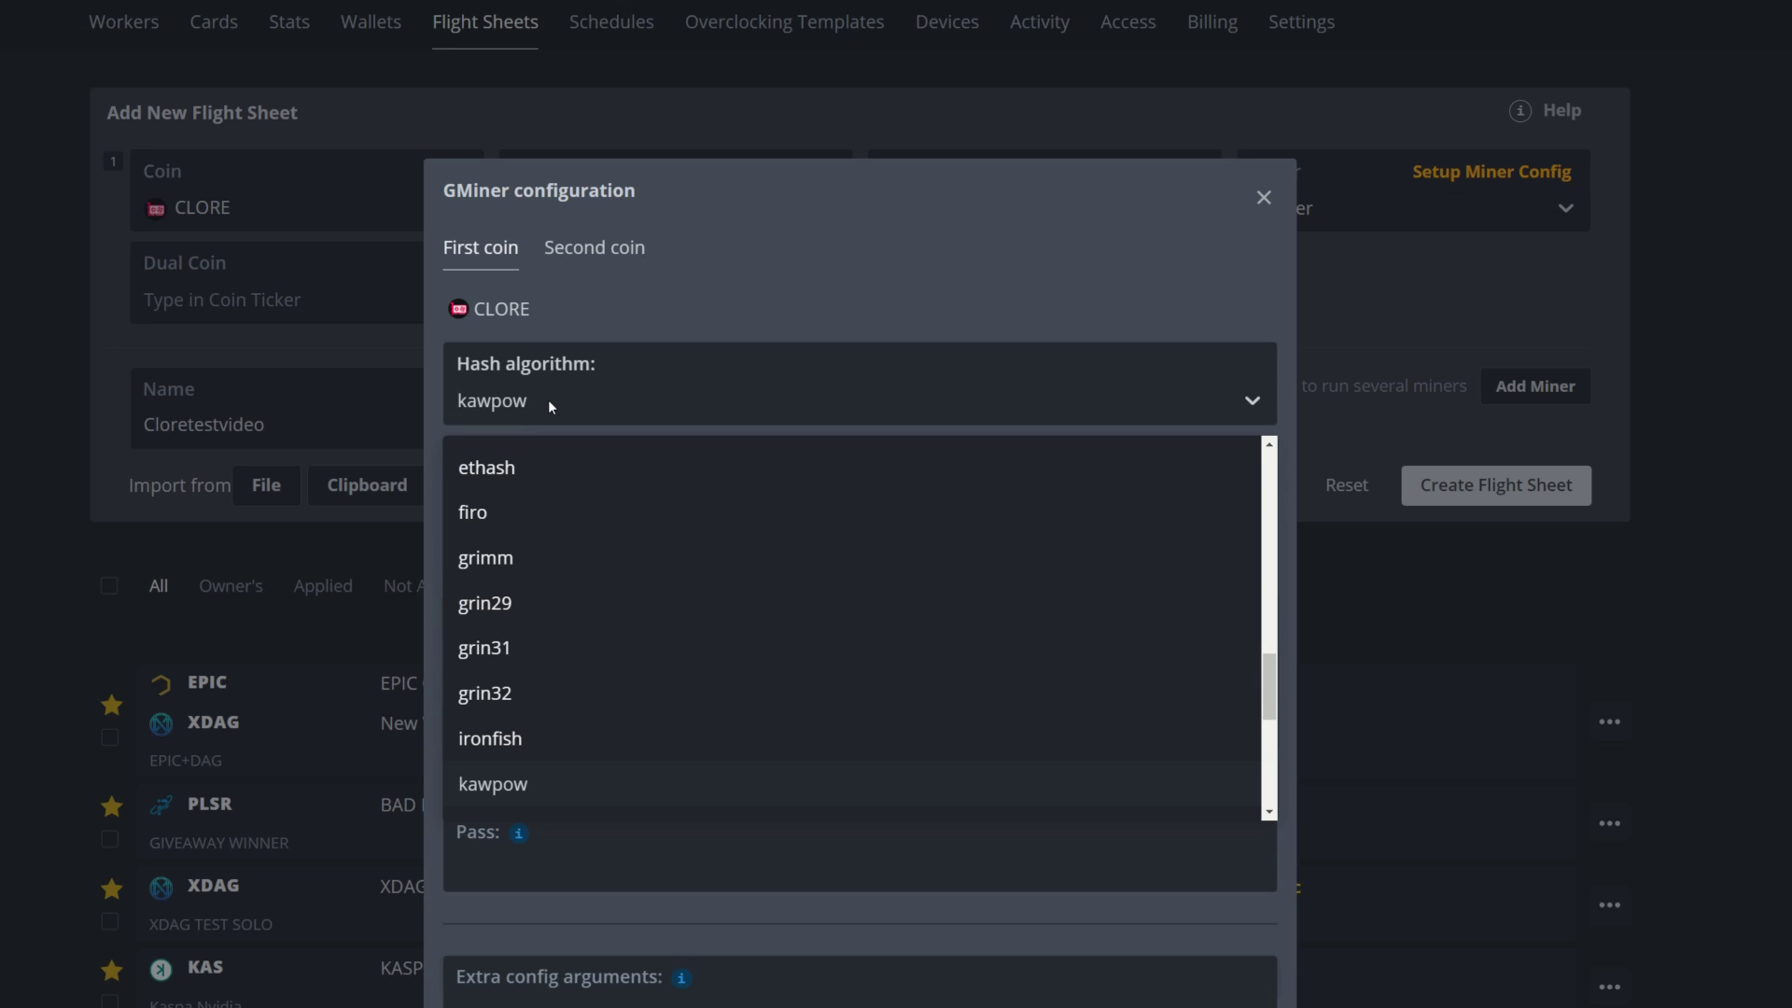
left_click(509, 783)
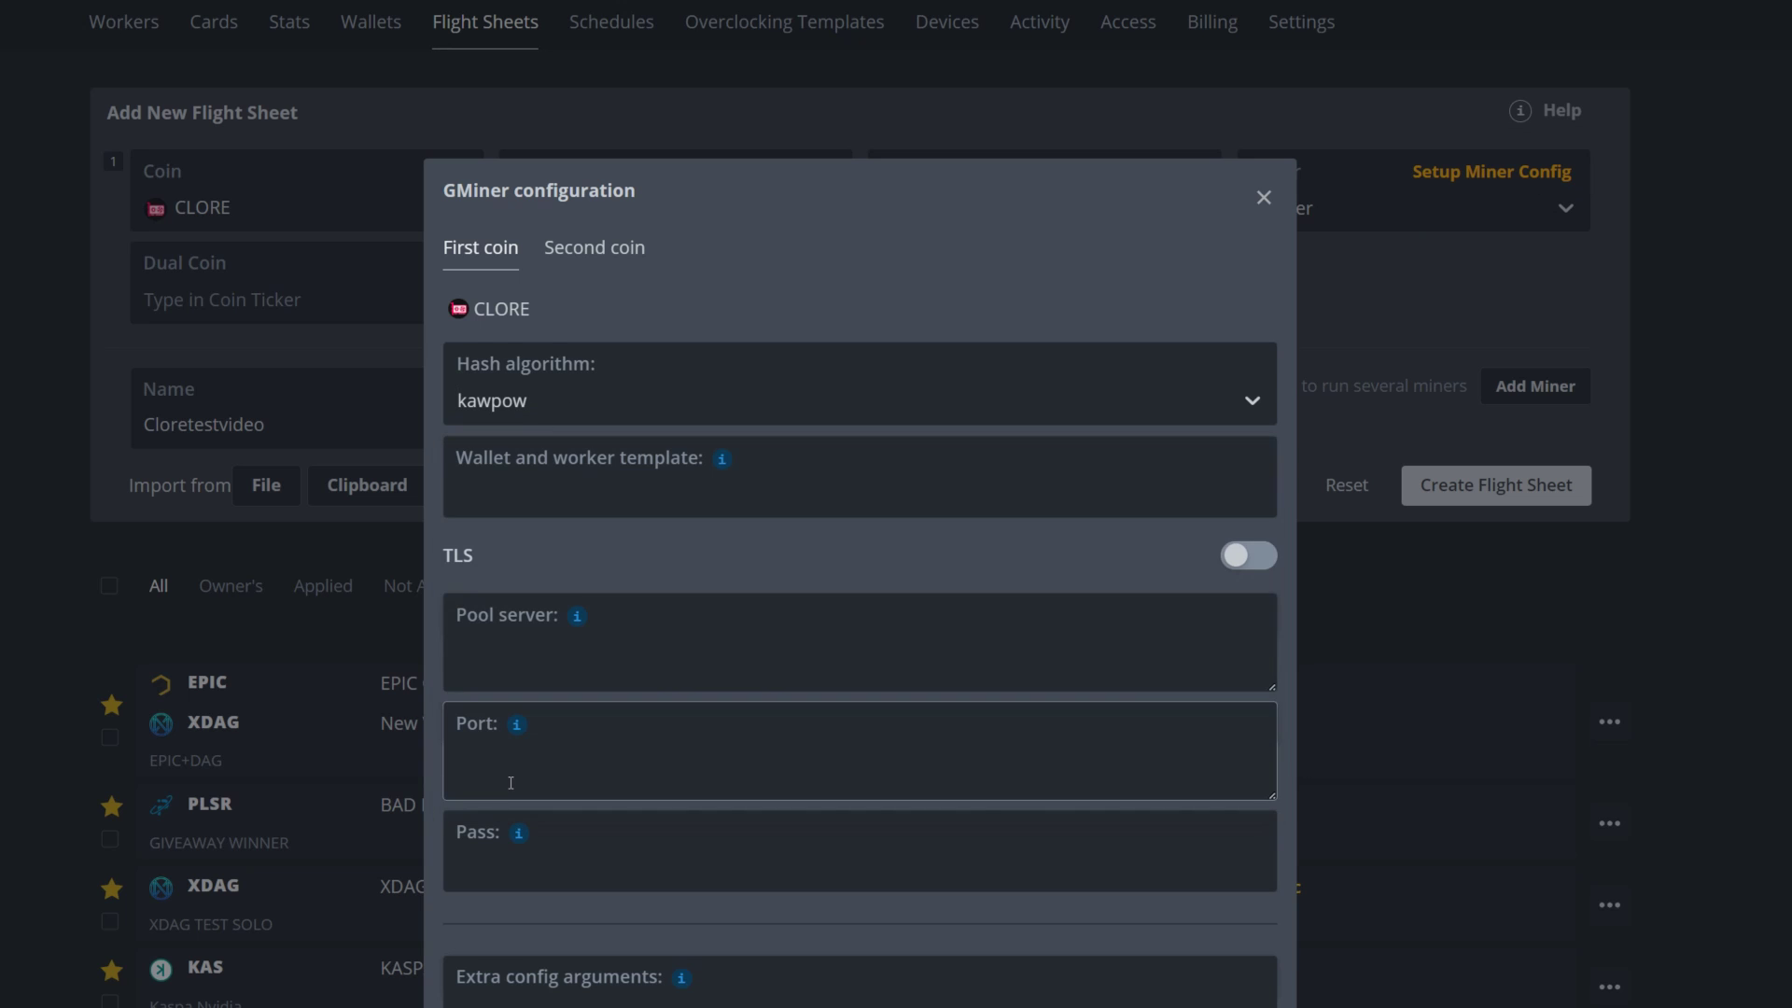
mouse_move(721, 457)
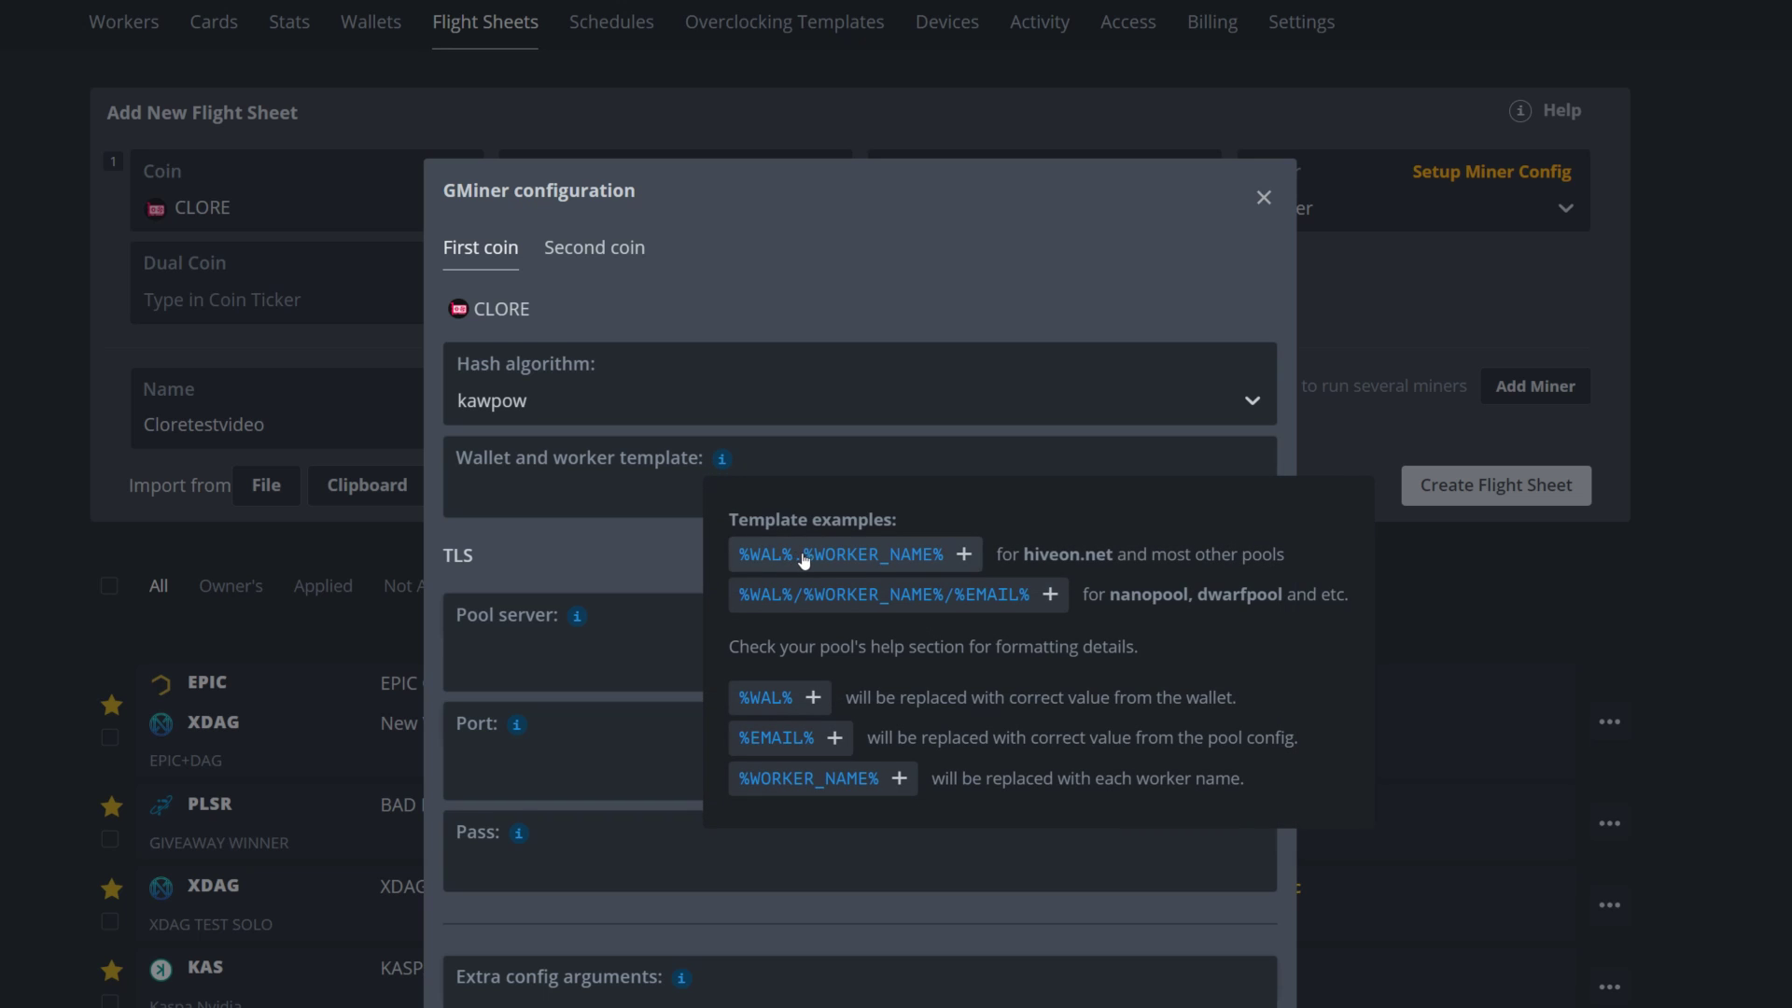
left_click(805, 558)
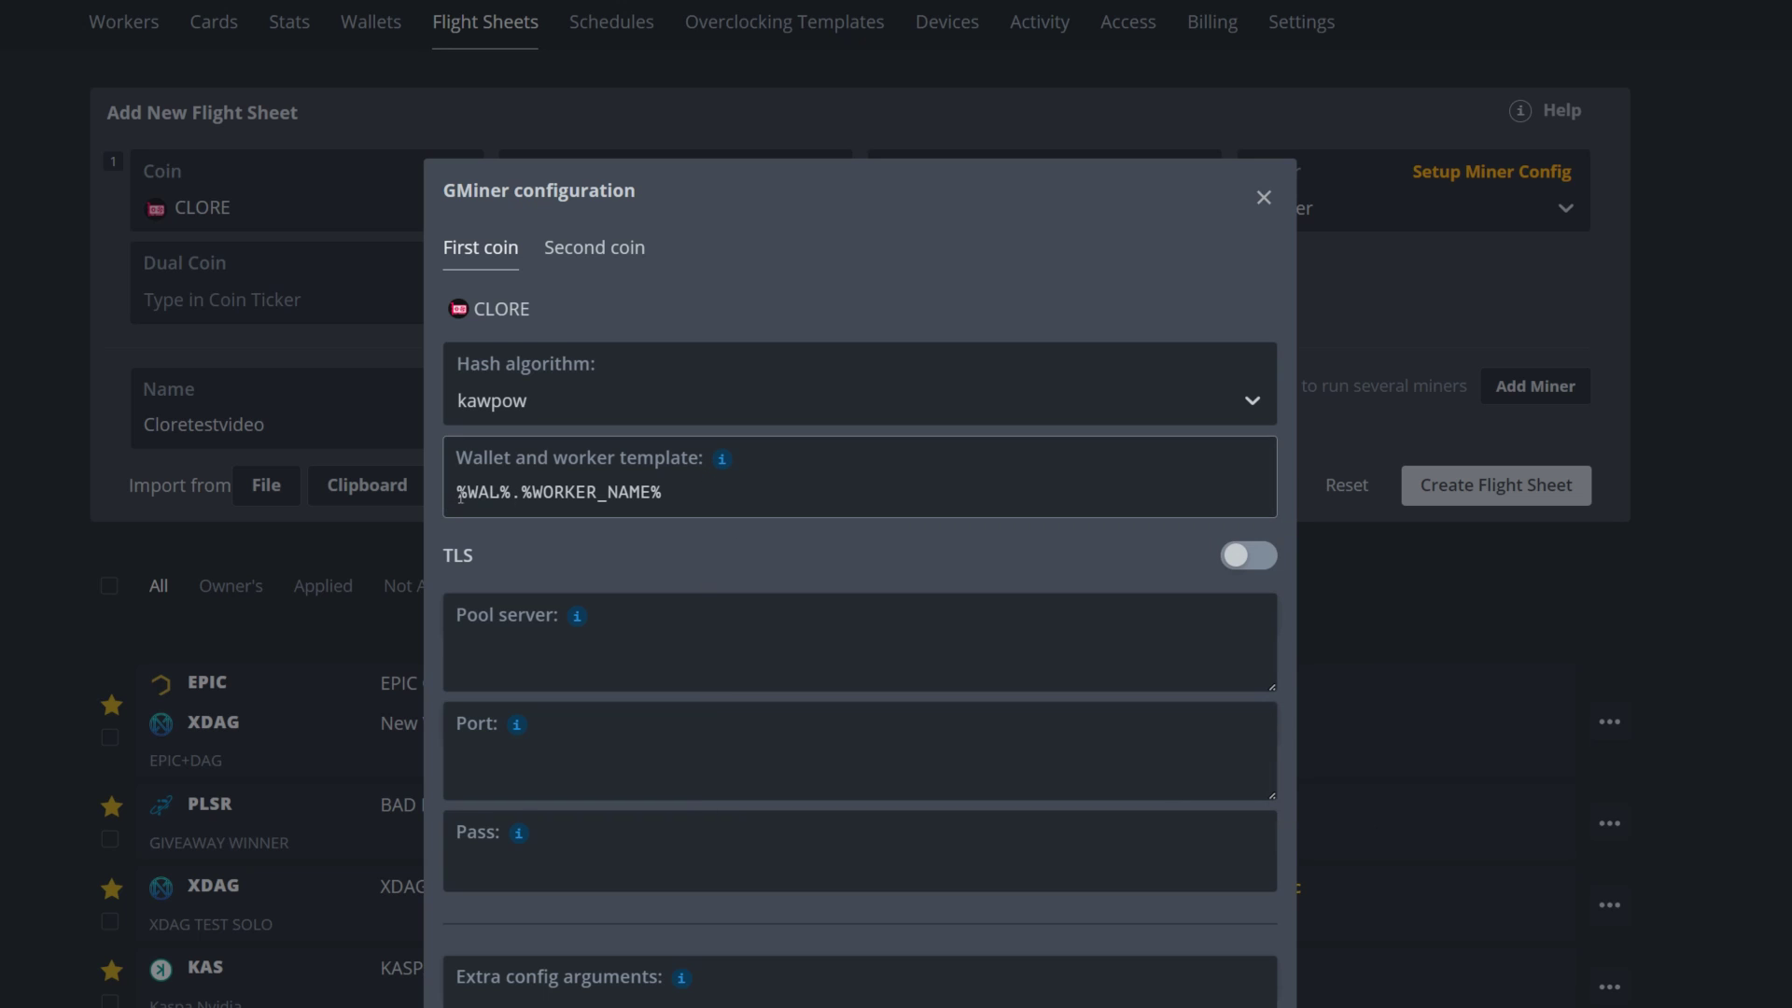
left_click_drag(456, 492, 672, 493)
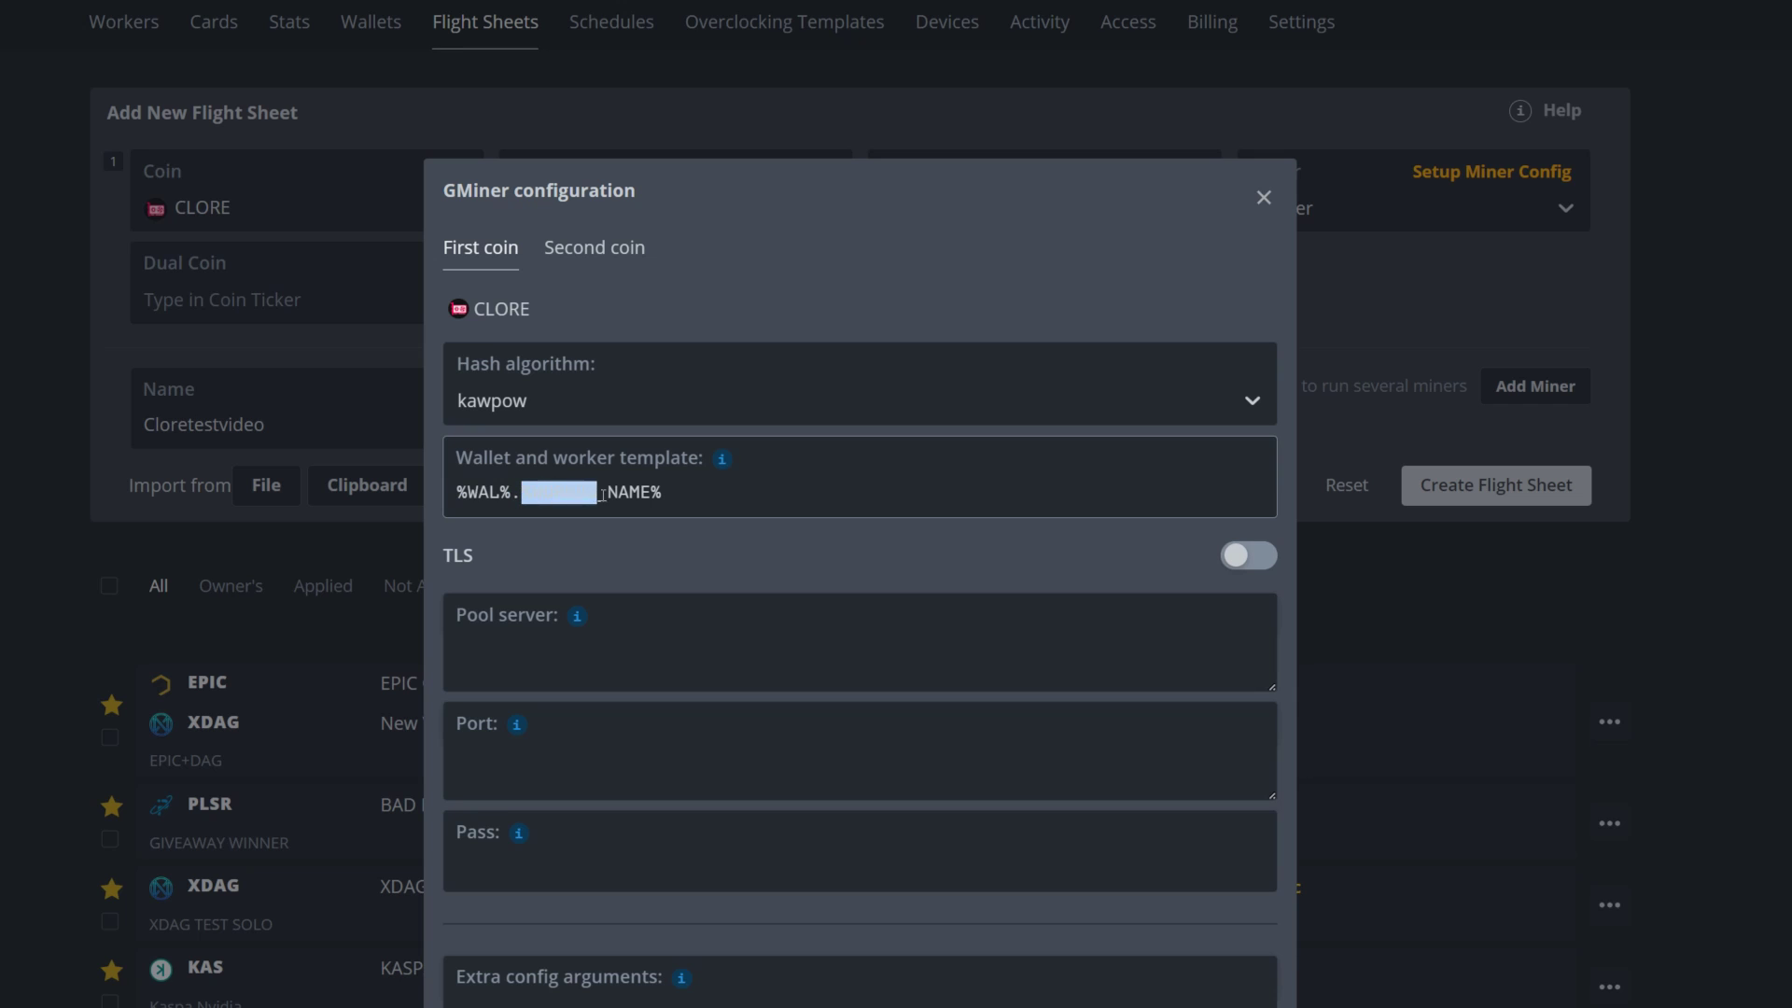
left_click(677, 502)
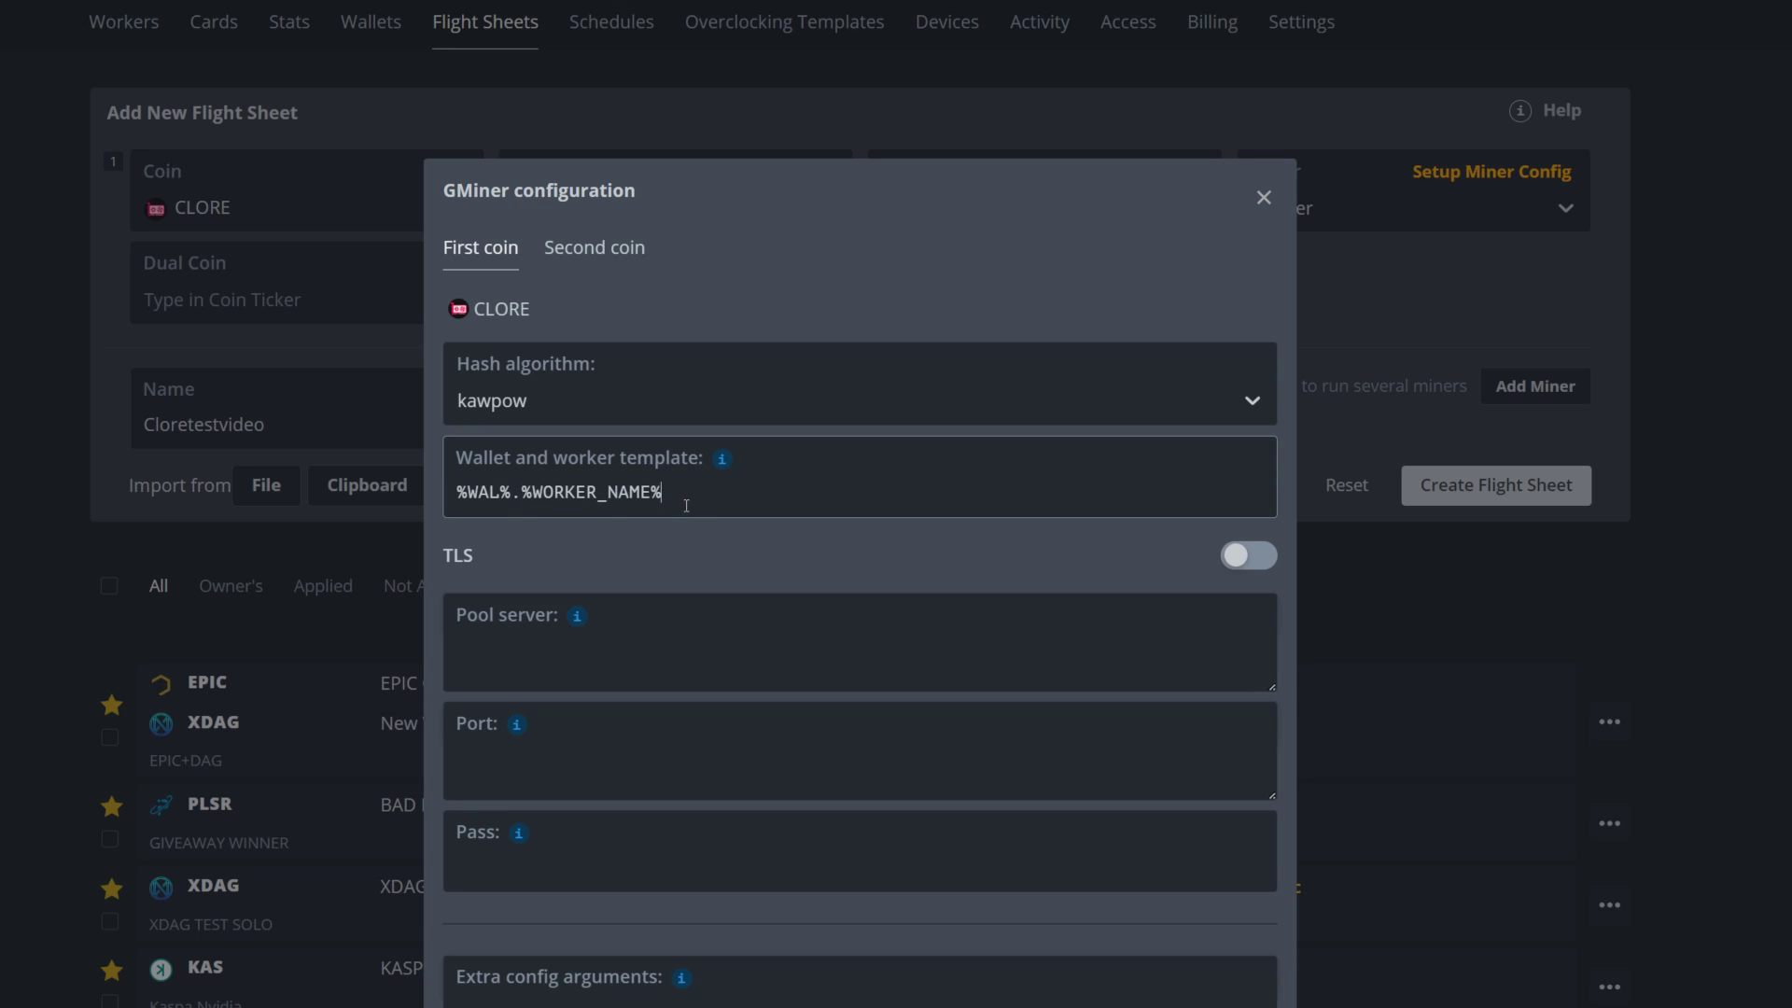
left_click(508, 647)
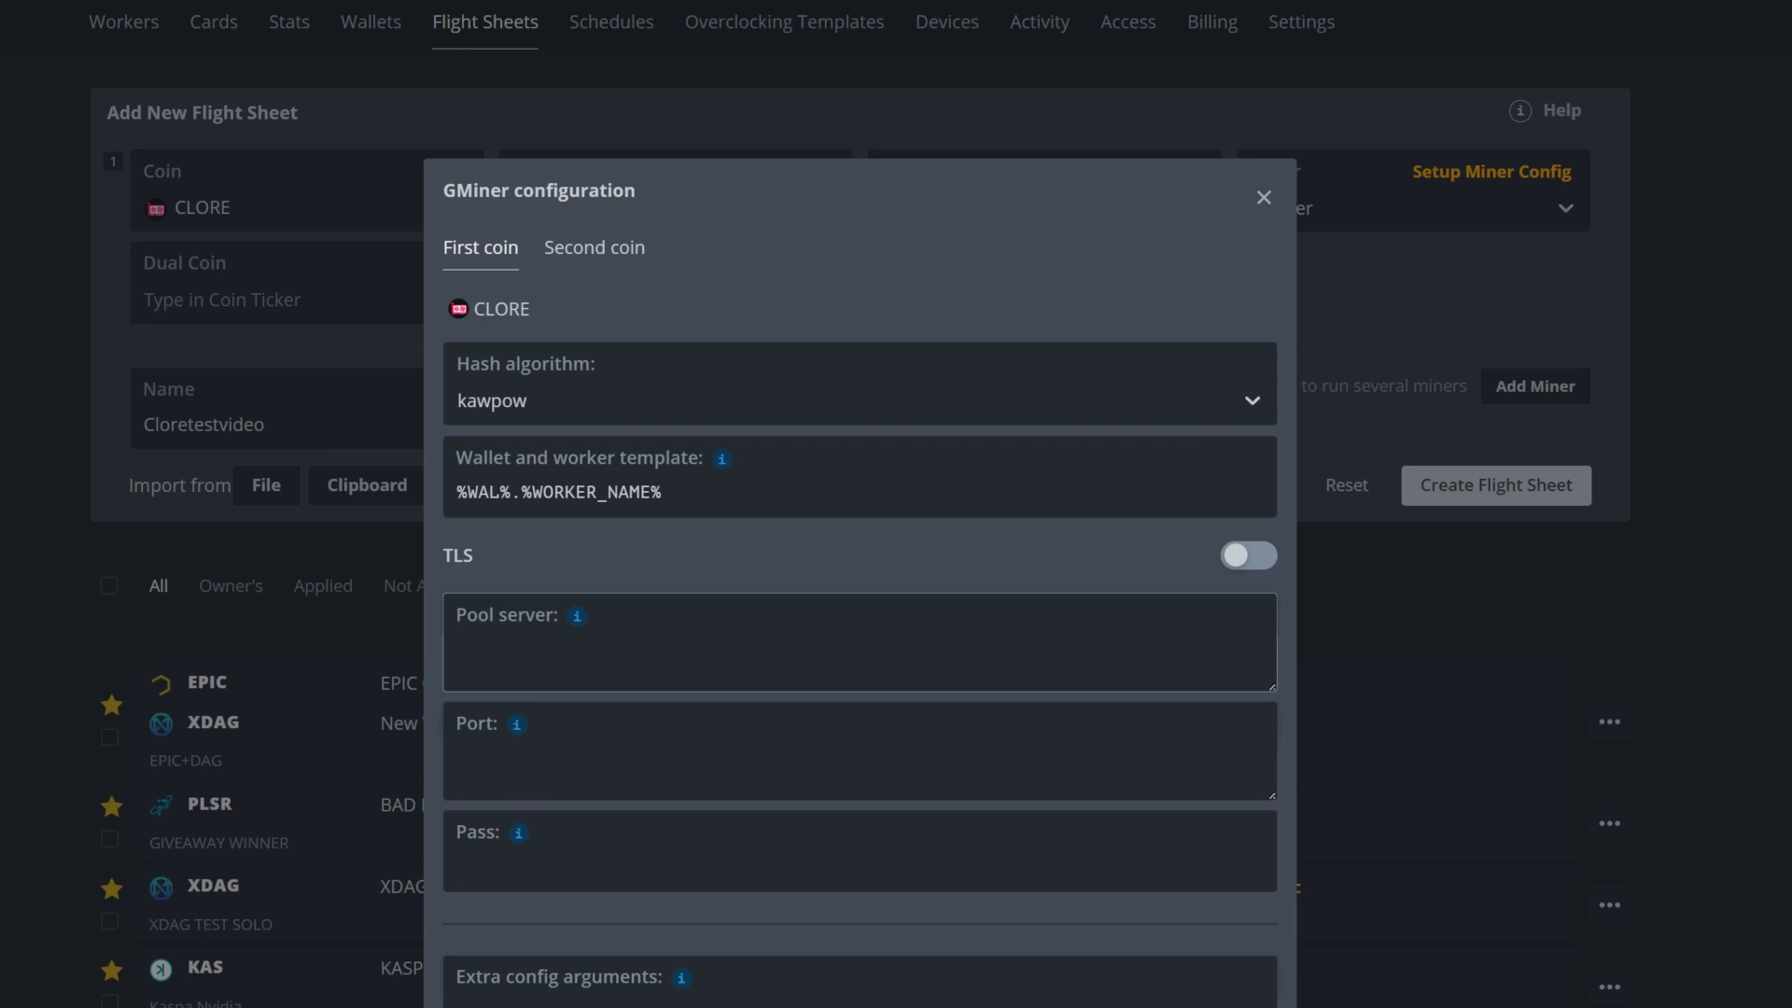
scroll(519, 567, "up", 5)
scroll(519, 568, "up", 5)
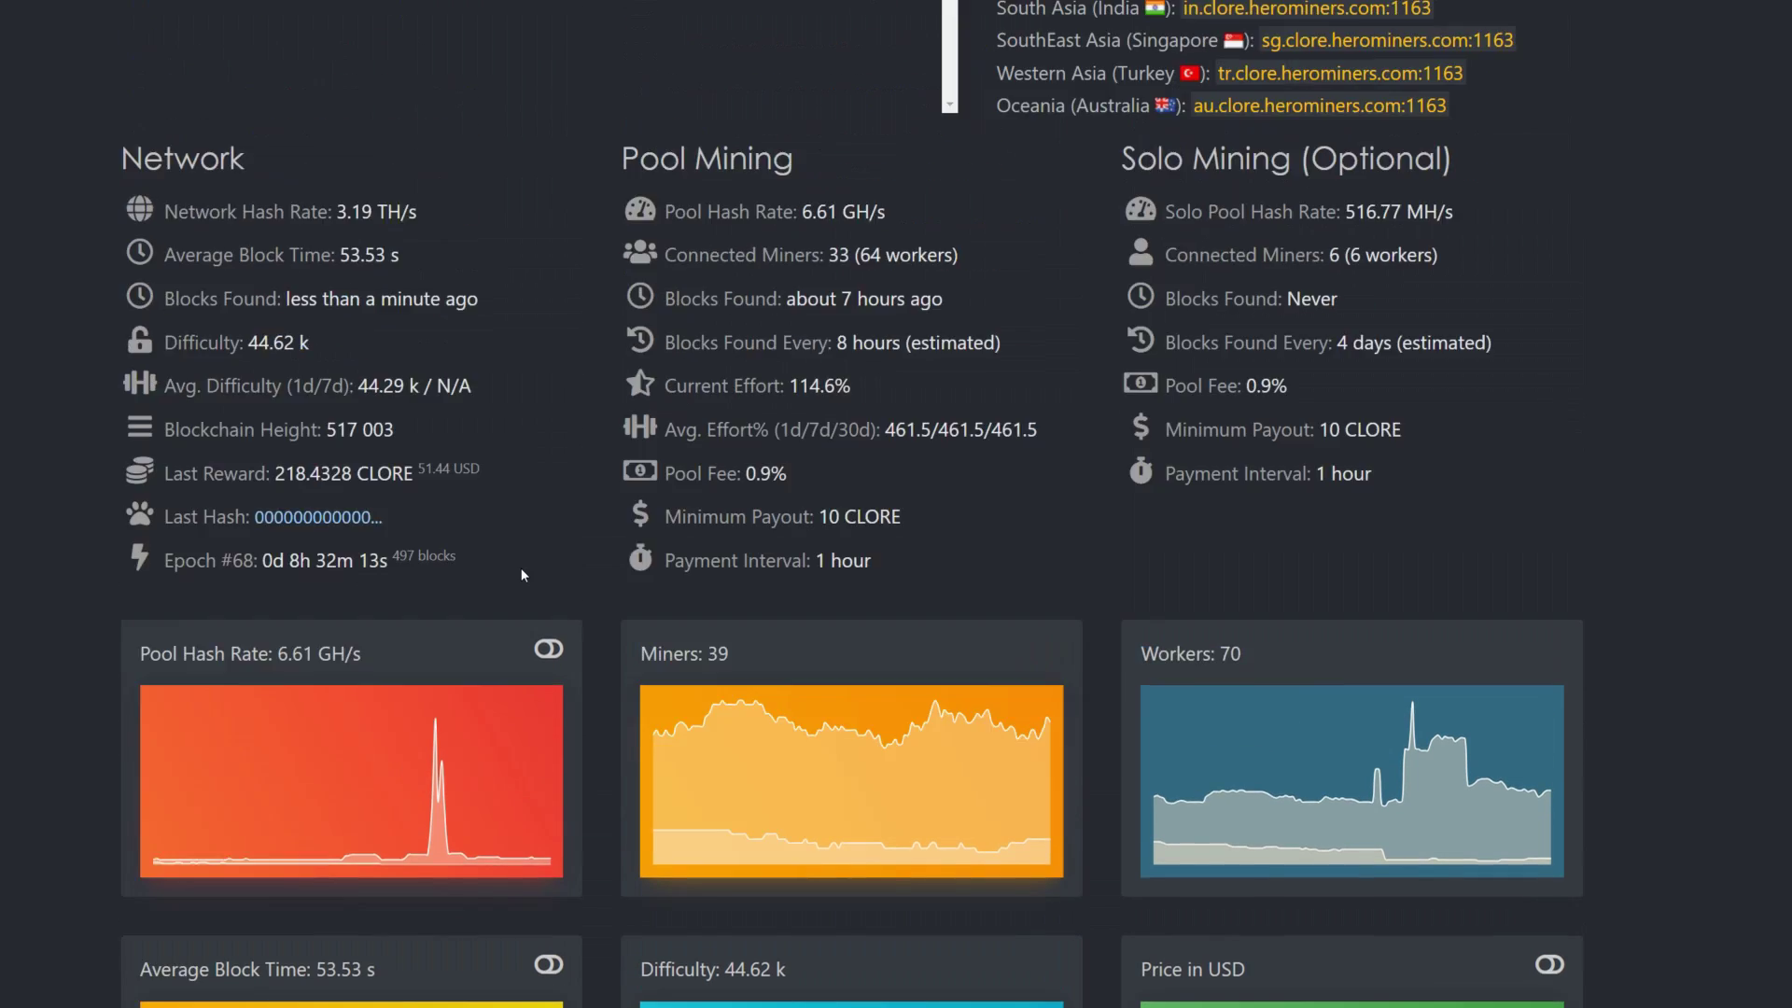
scroll(518, 566, "up", 5)
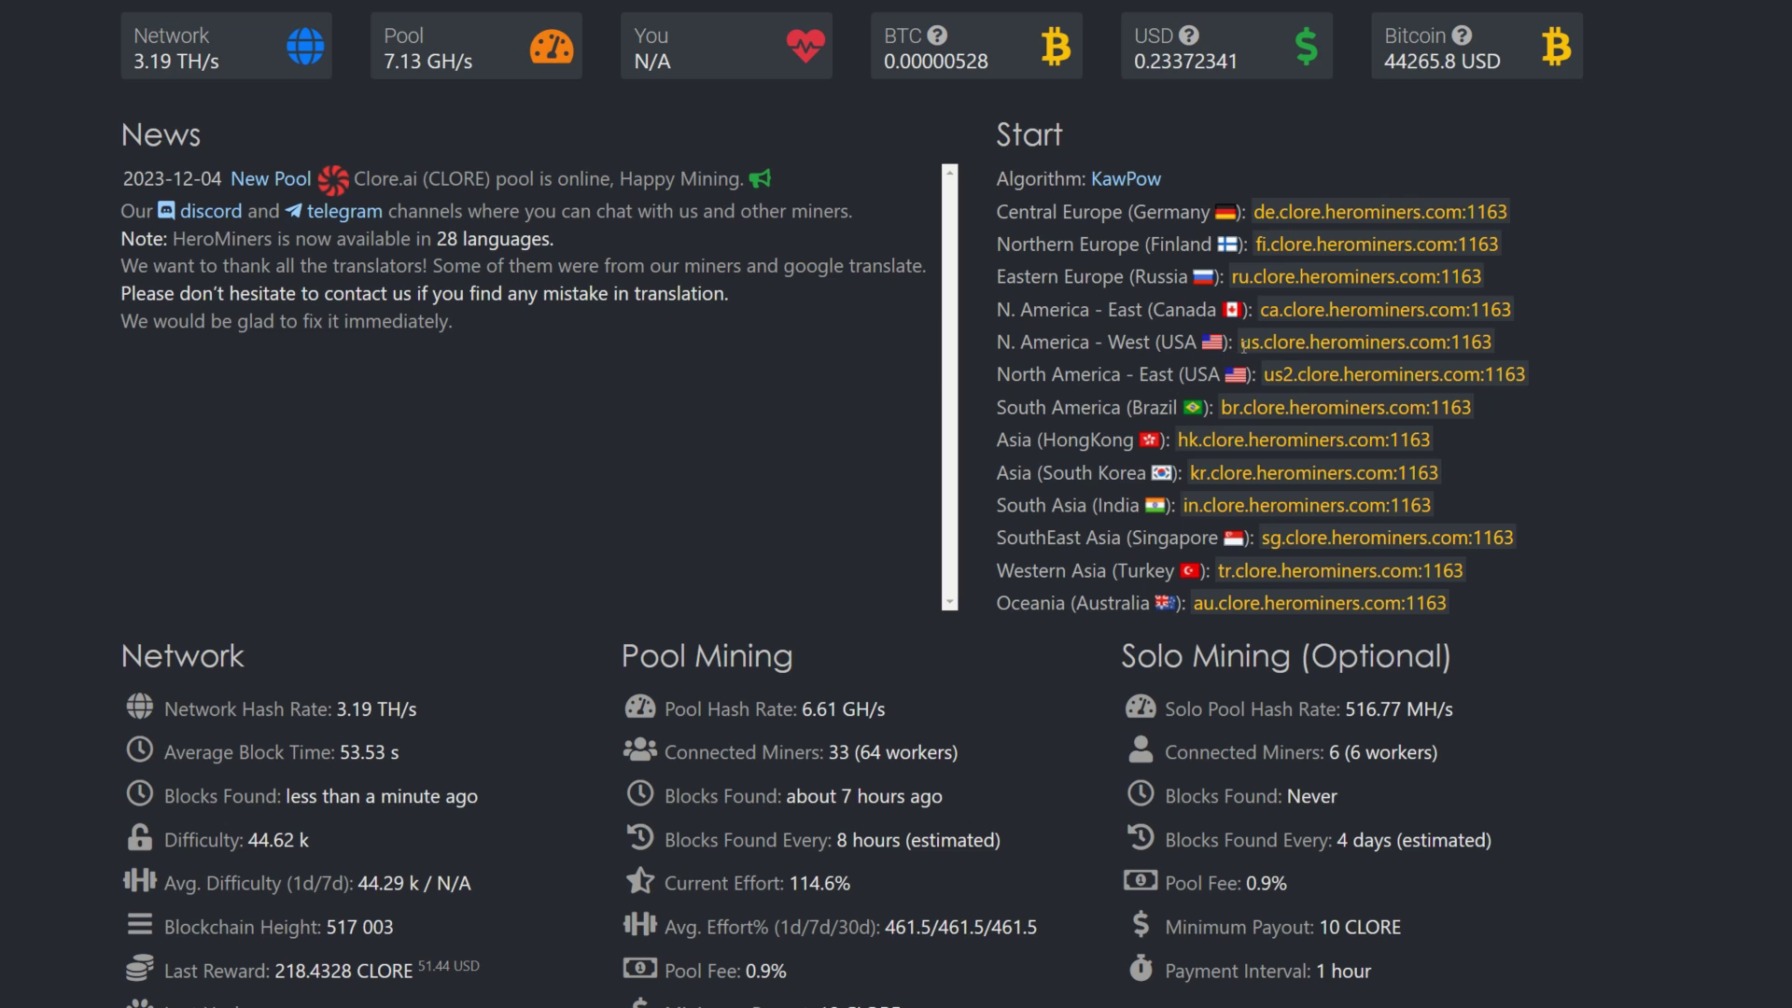
Step: Copy the N. America - West address us.clore.herominers.com:1163 from HeroMiners
left_click_drag(1240, 344, 1490, 347)
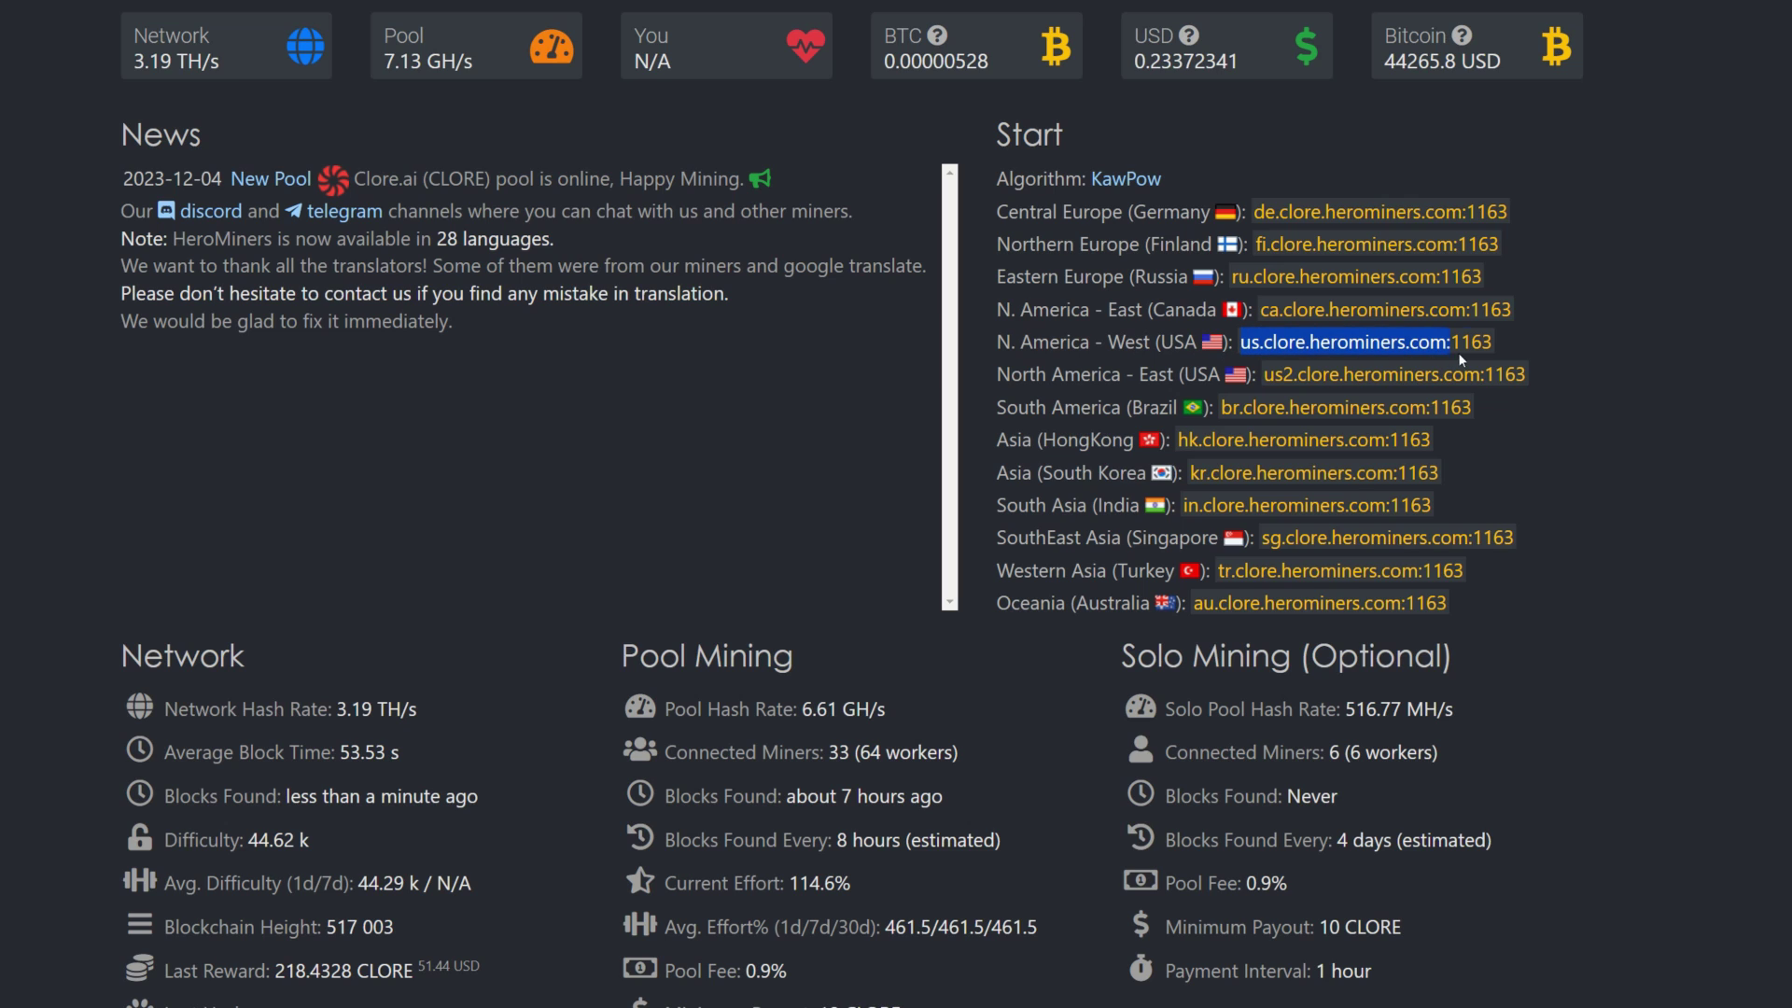
right_click(1471, 341)
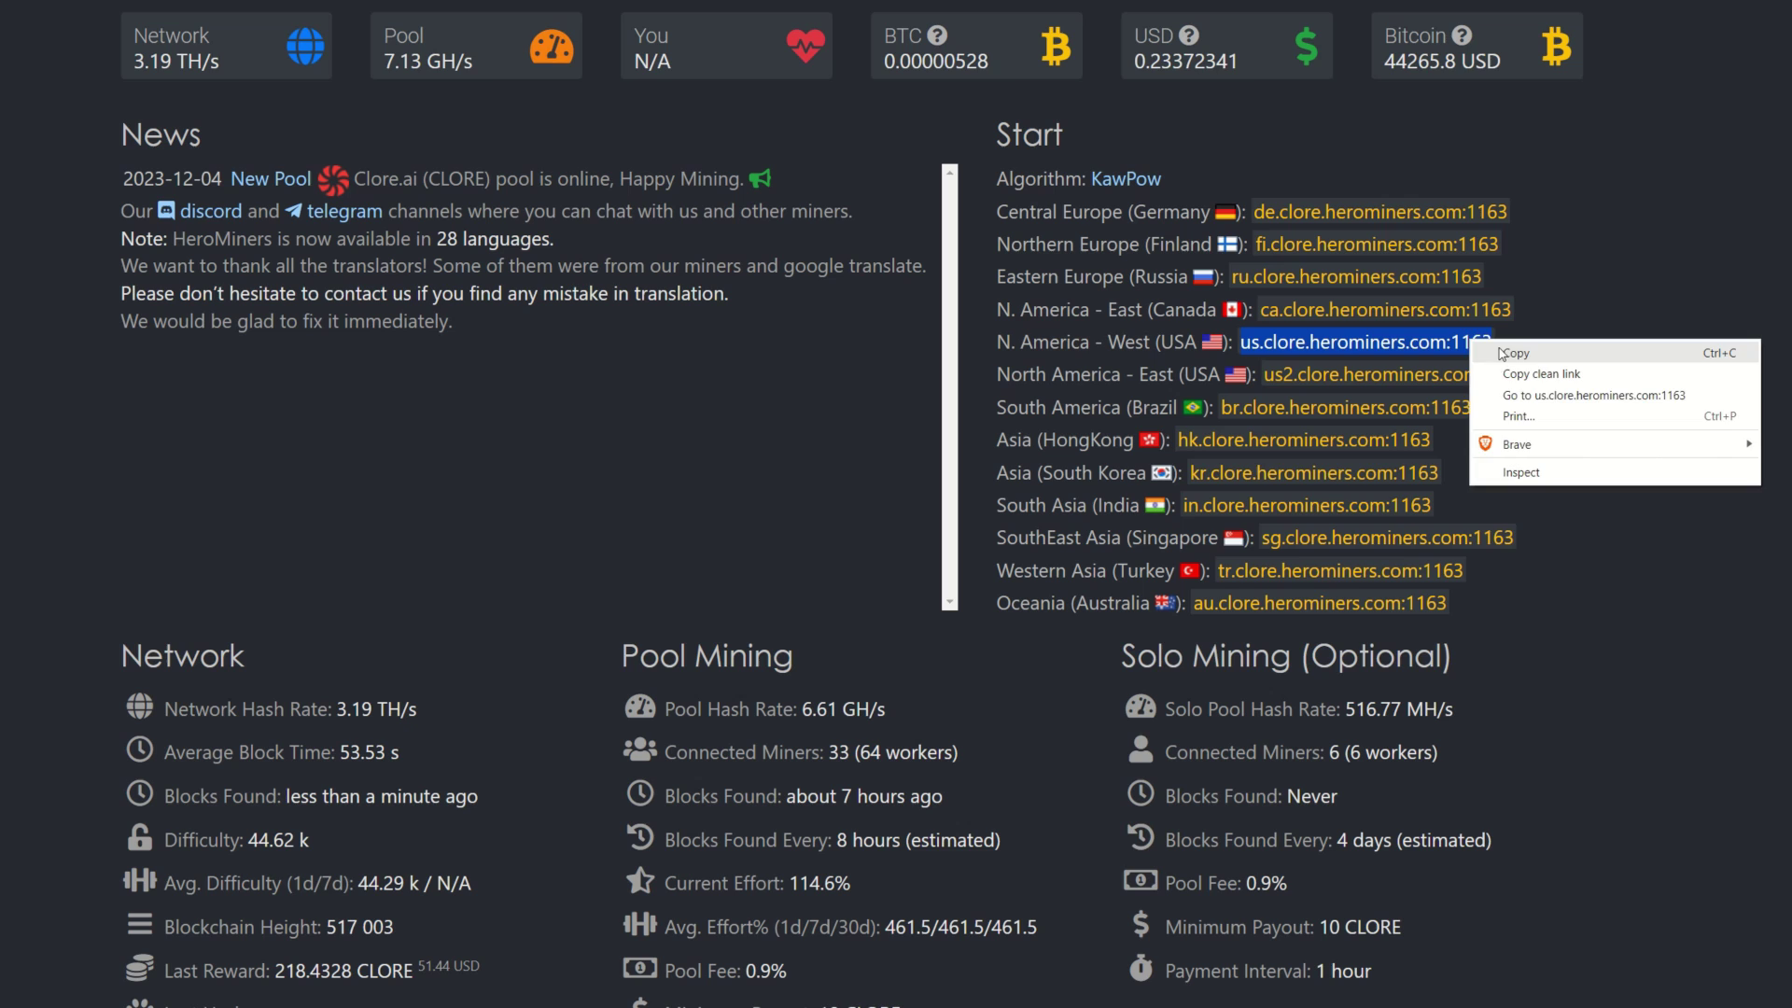
left_click(1519, 353)
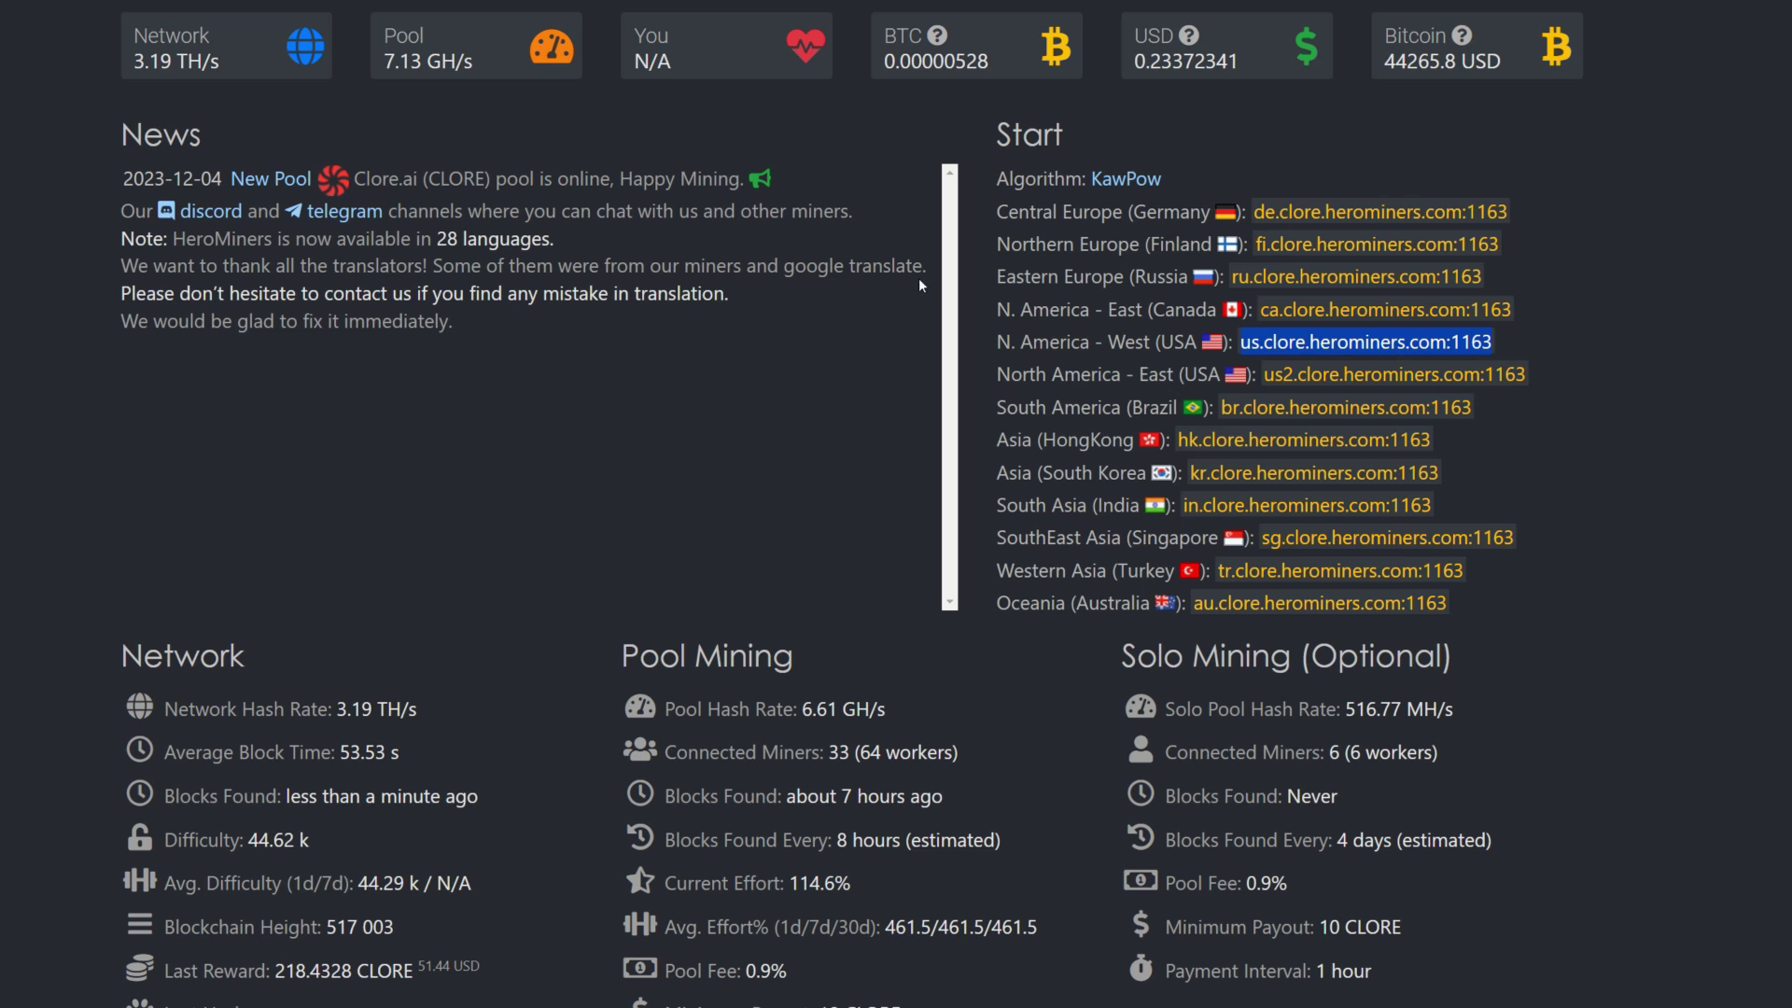
Step: Paste us.clore.herominers.com:1163 into GMiner's Pool server field in HiveOS
key("alt+Tab")
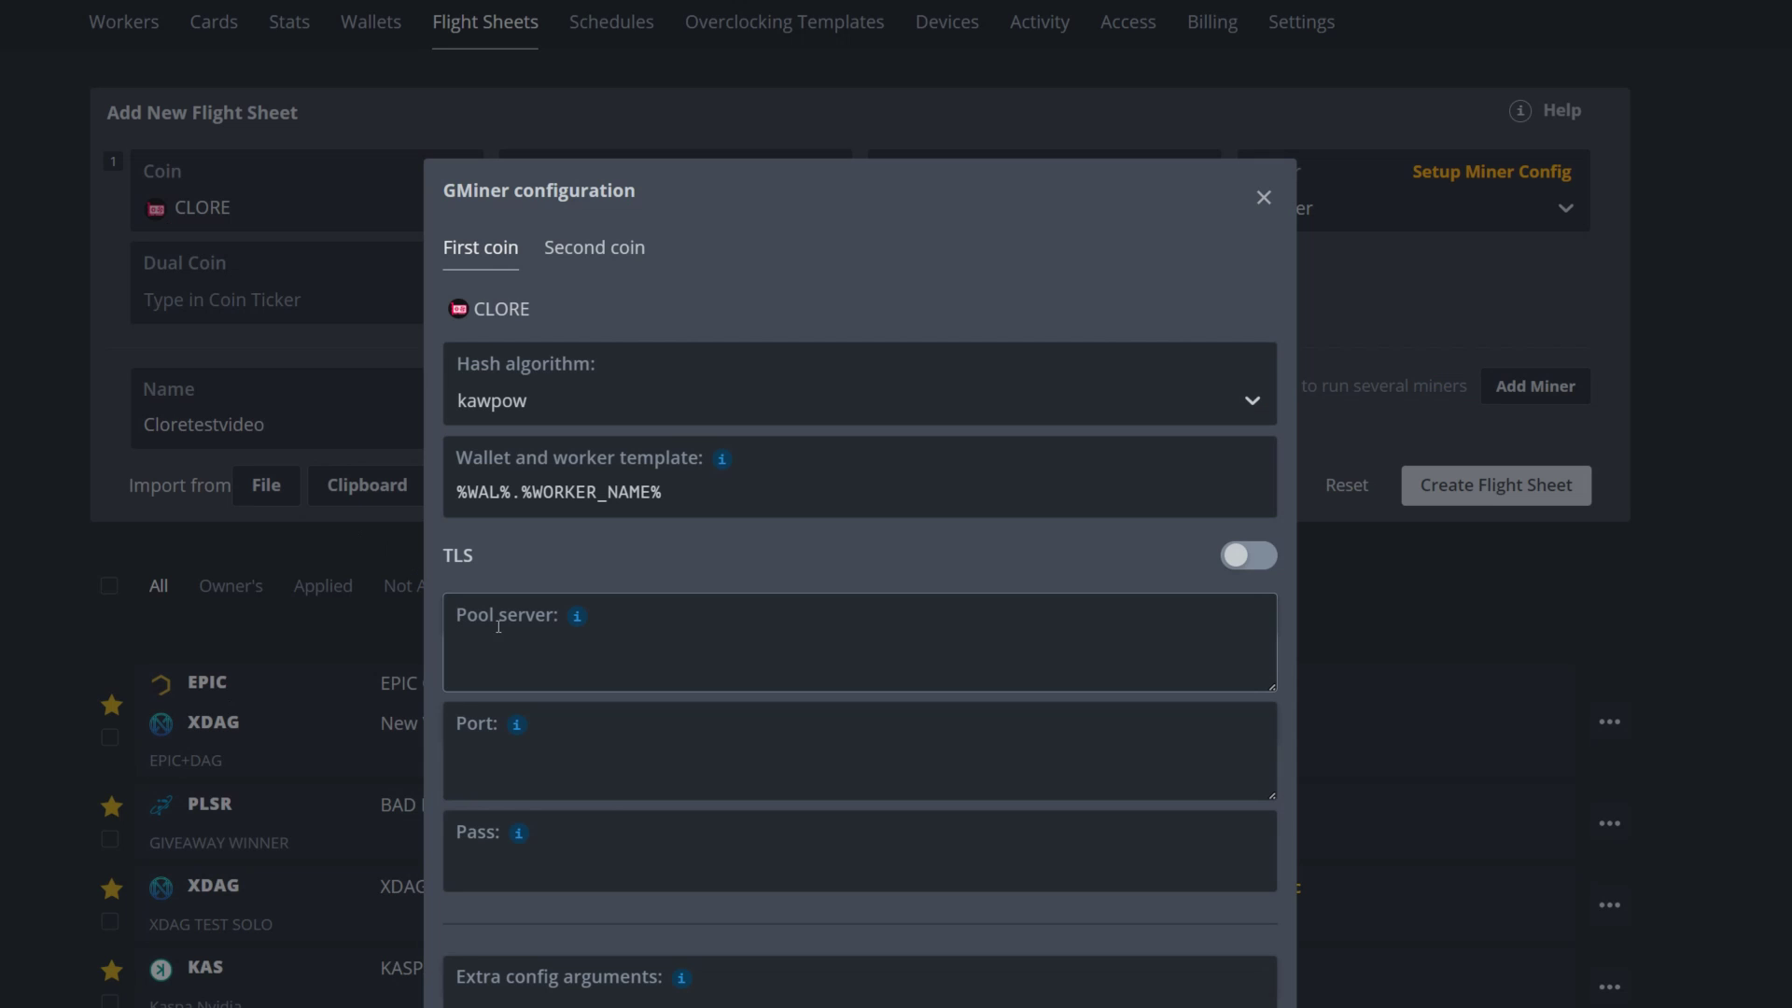
left_click(545, 645)
key("ctrl+v")
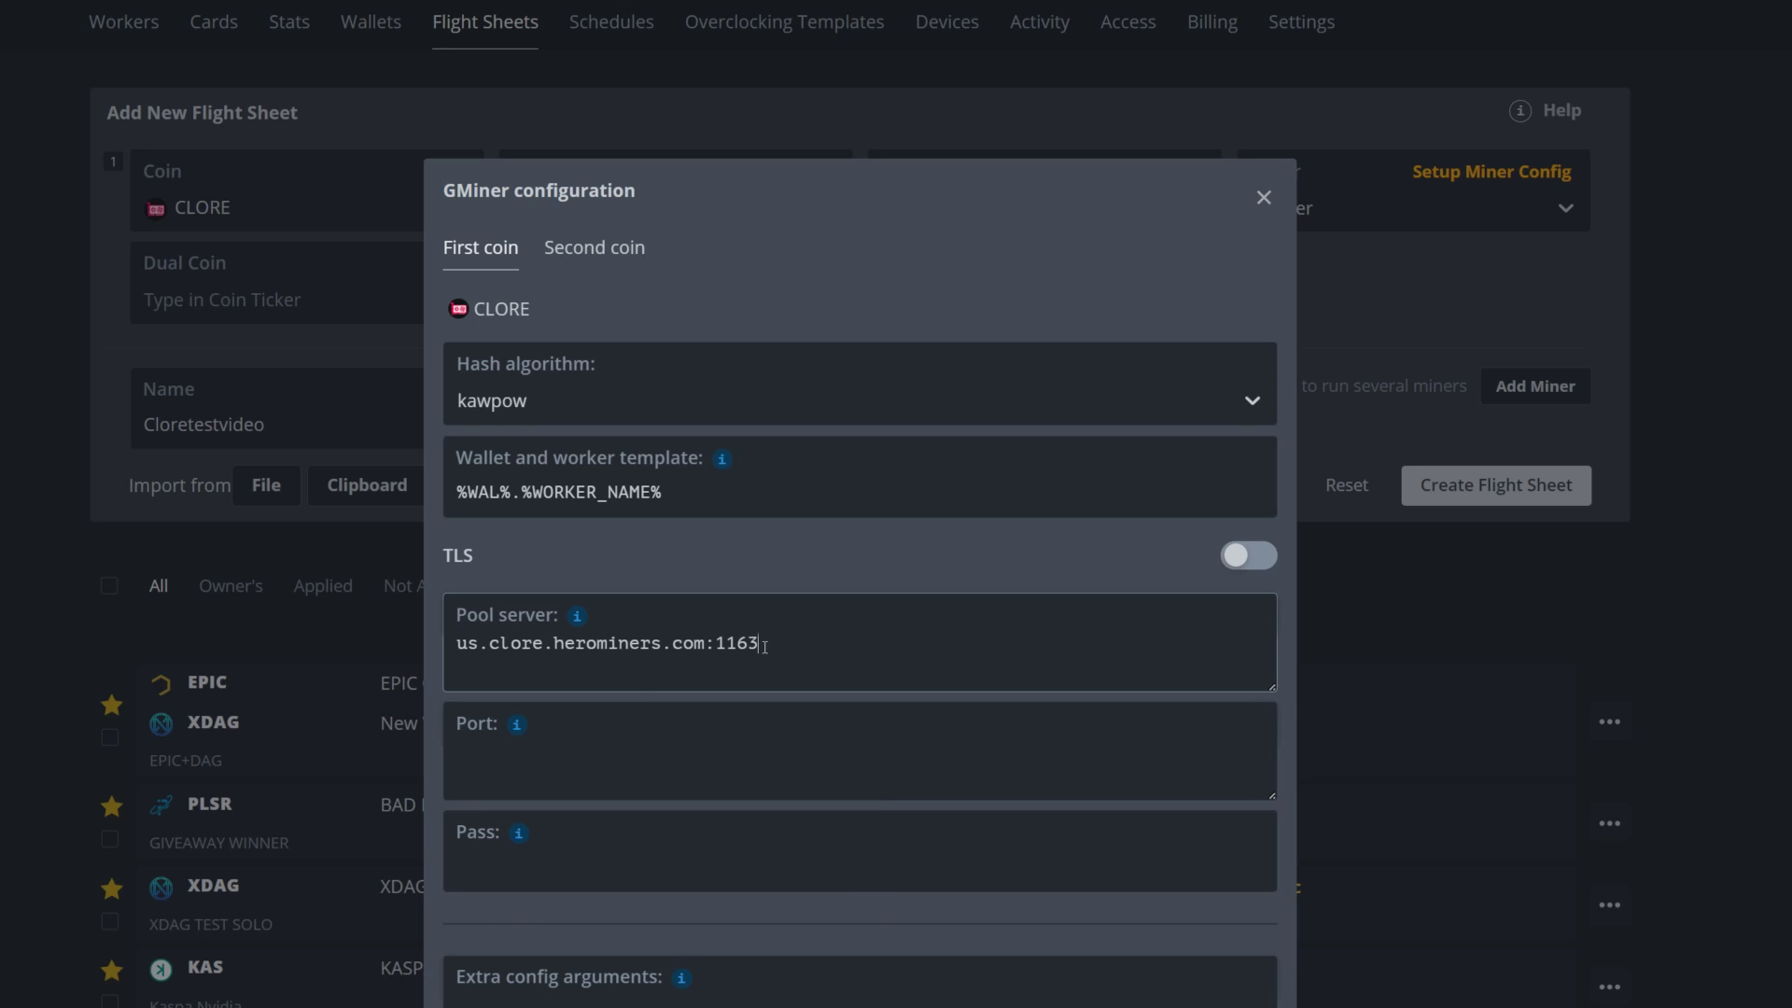
Step: Move port 1163 into the Port field, apply the changes, and create the flight sheet
left_click_drag(761, 645, 718, 644)
right_click(725, 645)
left_click(784, 687)
left_click(487, 753)
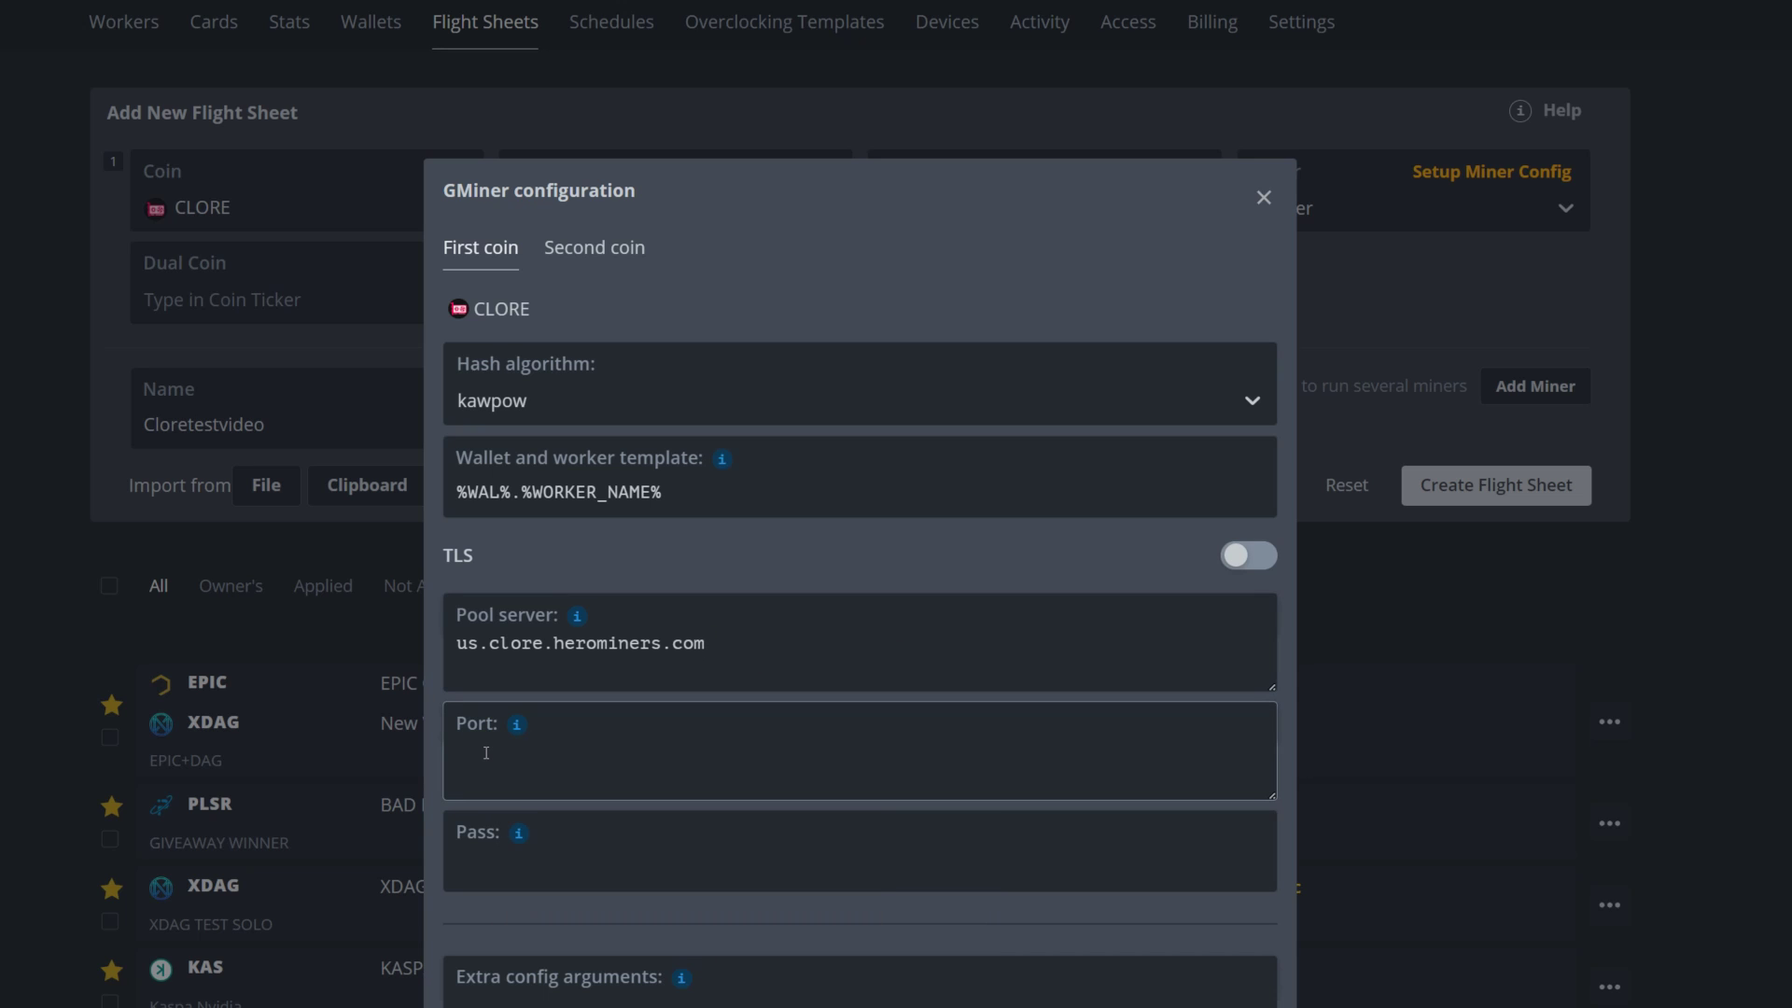
key("ctrl+v")
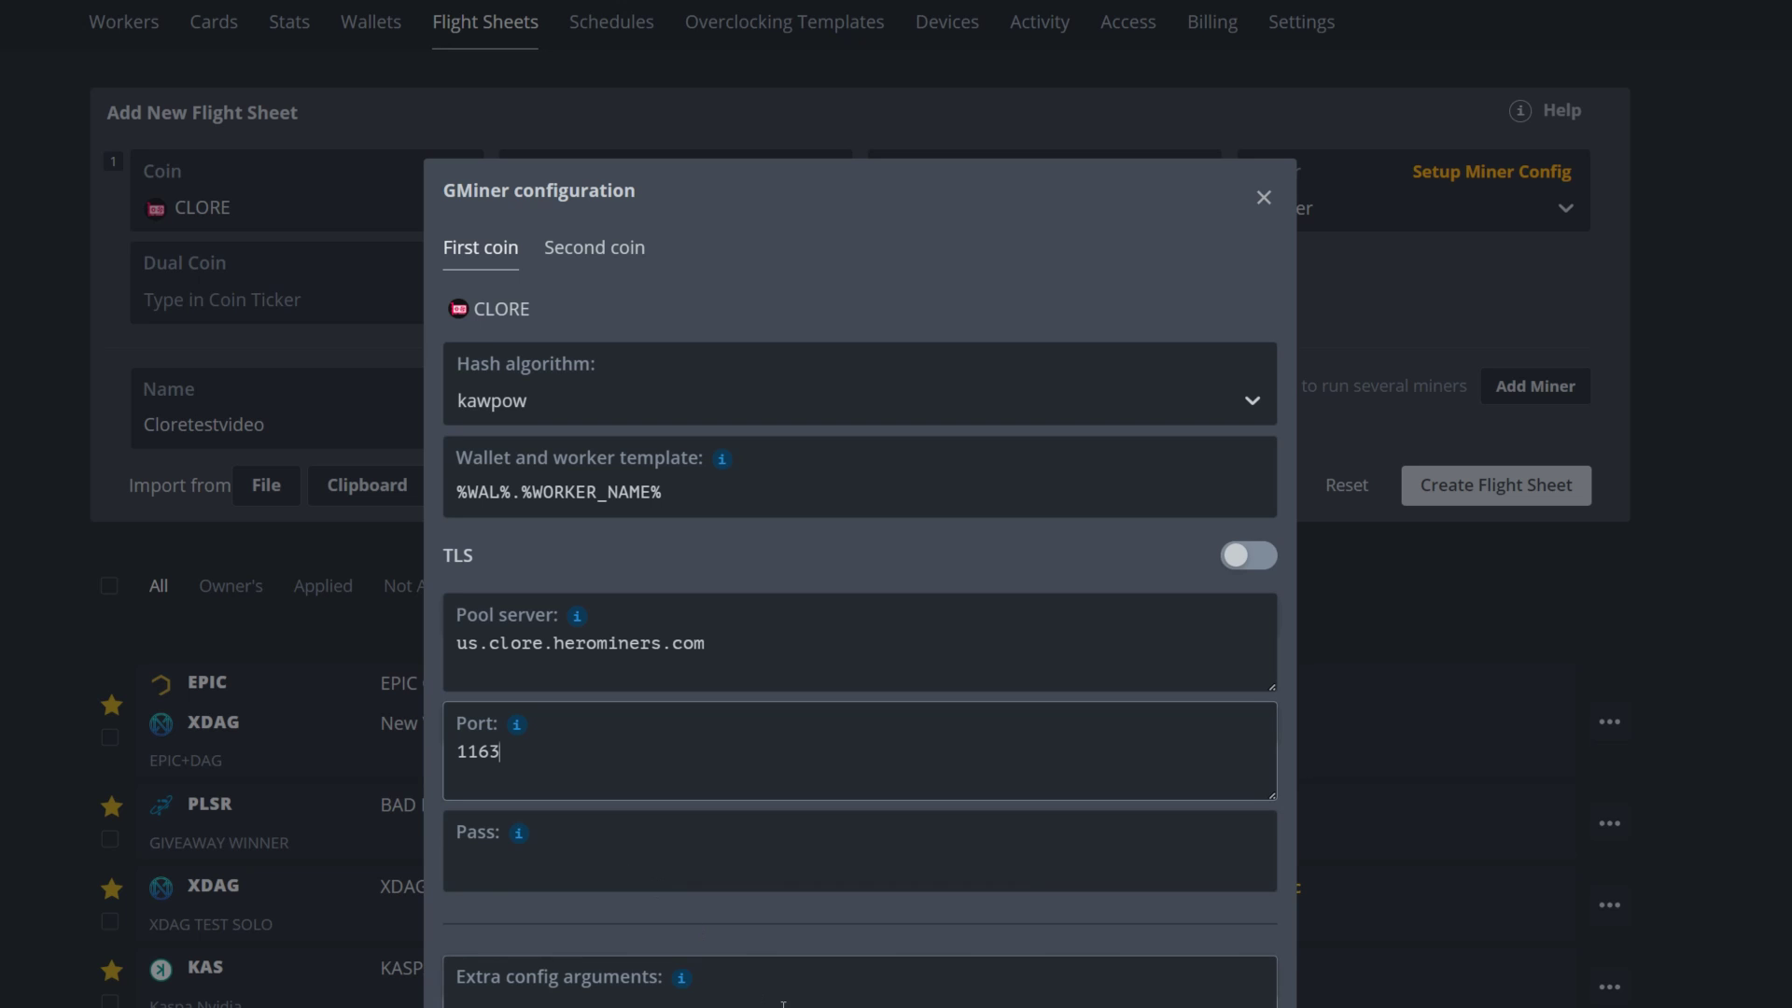
scroll(780, 840, "down", 3)
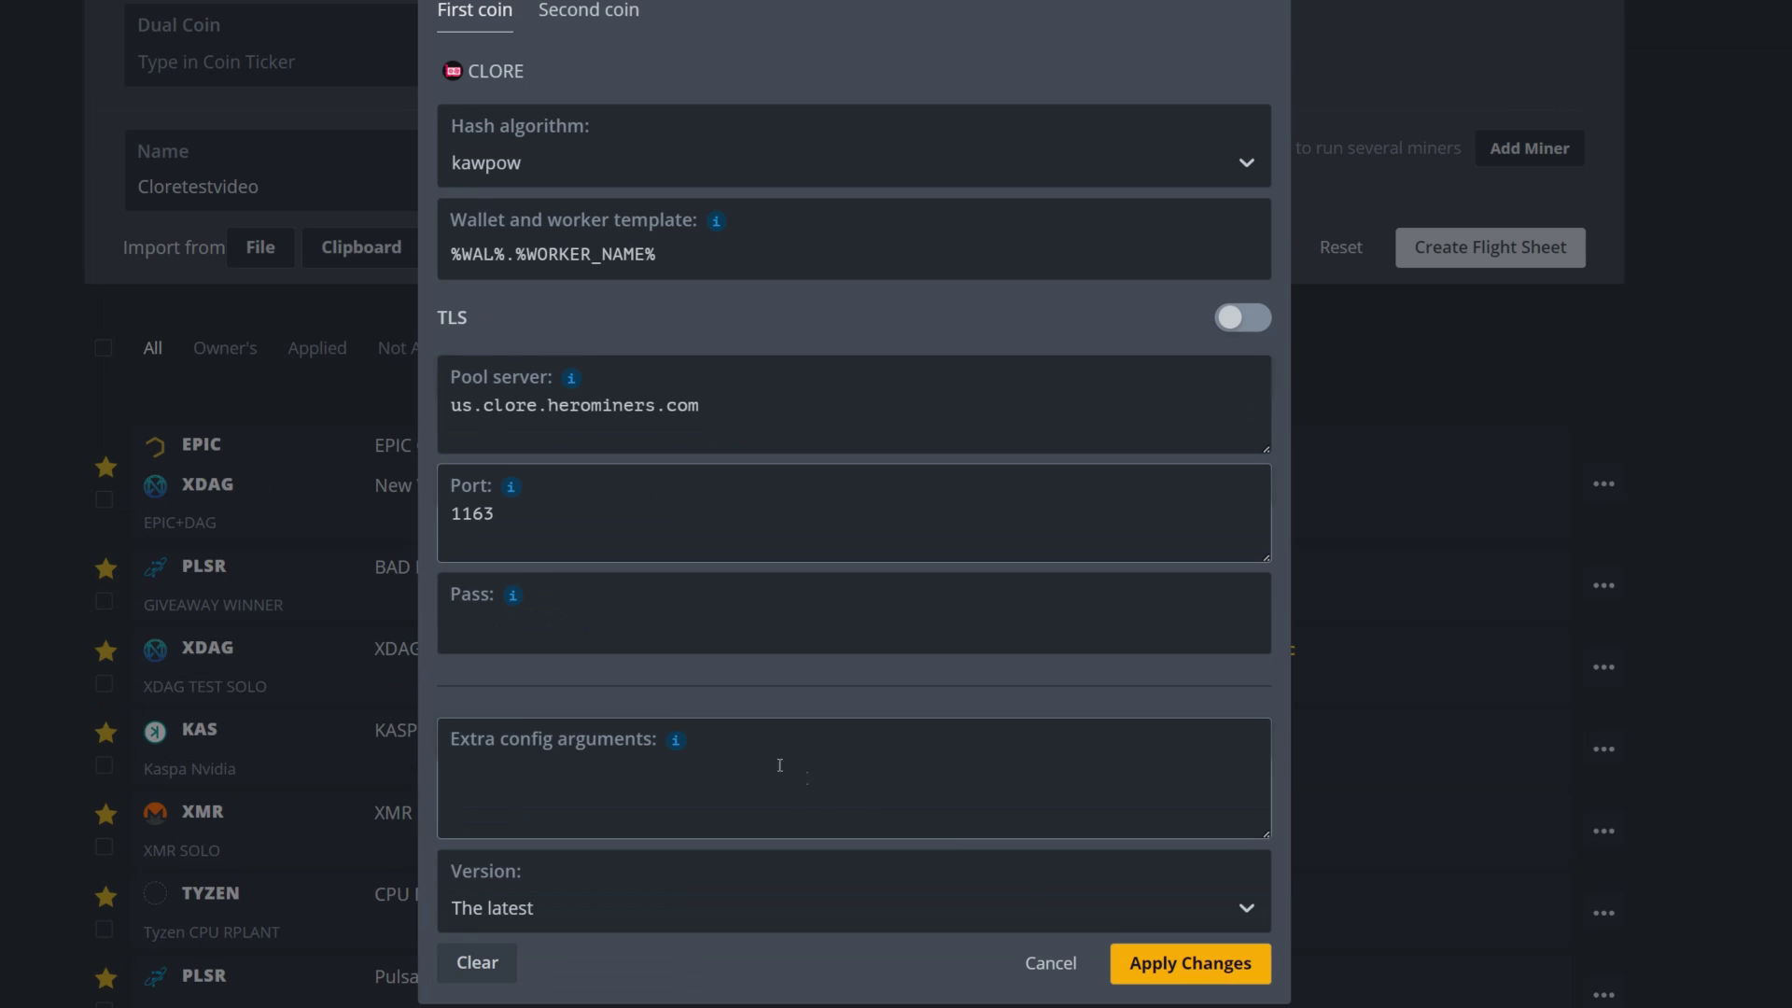
left_click(1163, 963)
left_click(1481, 246)
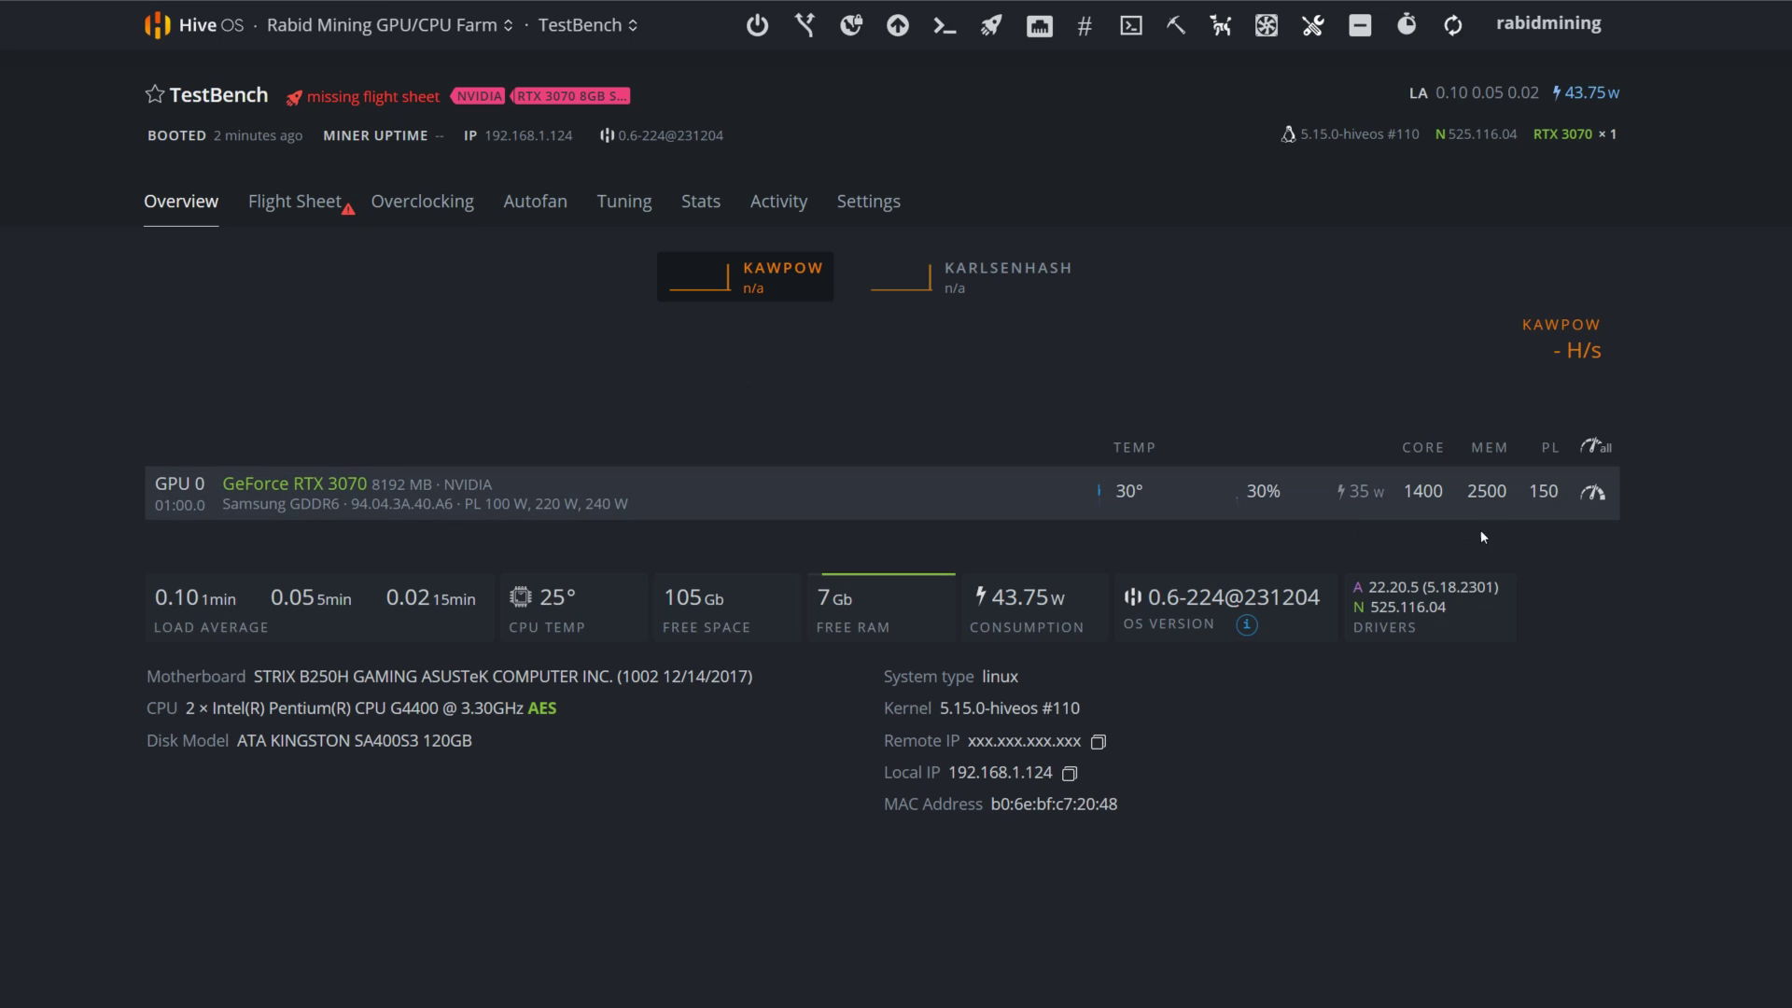
Step: Check GPU 0's overclock: core clock 1400, memory clock 2500, power limit 150
left_click(1591, 492)
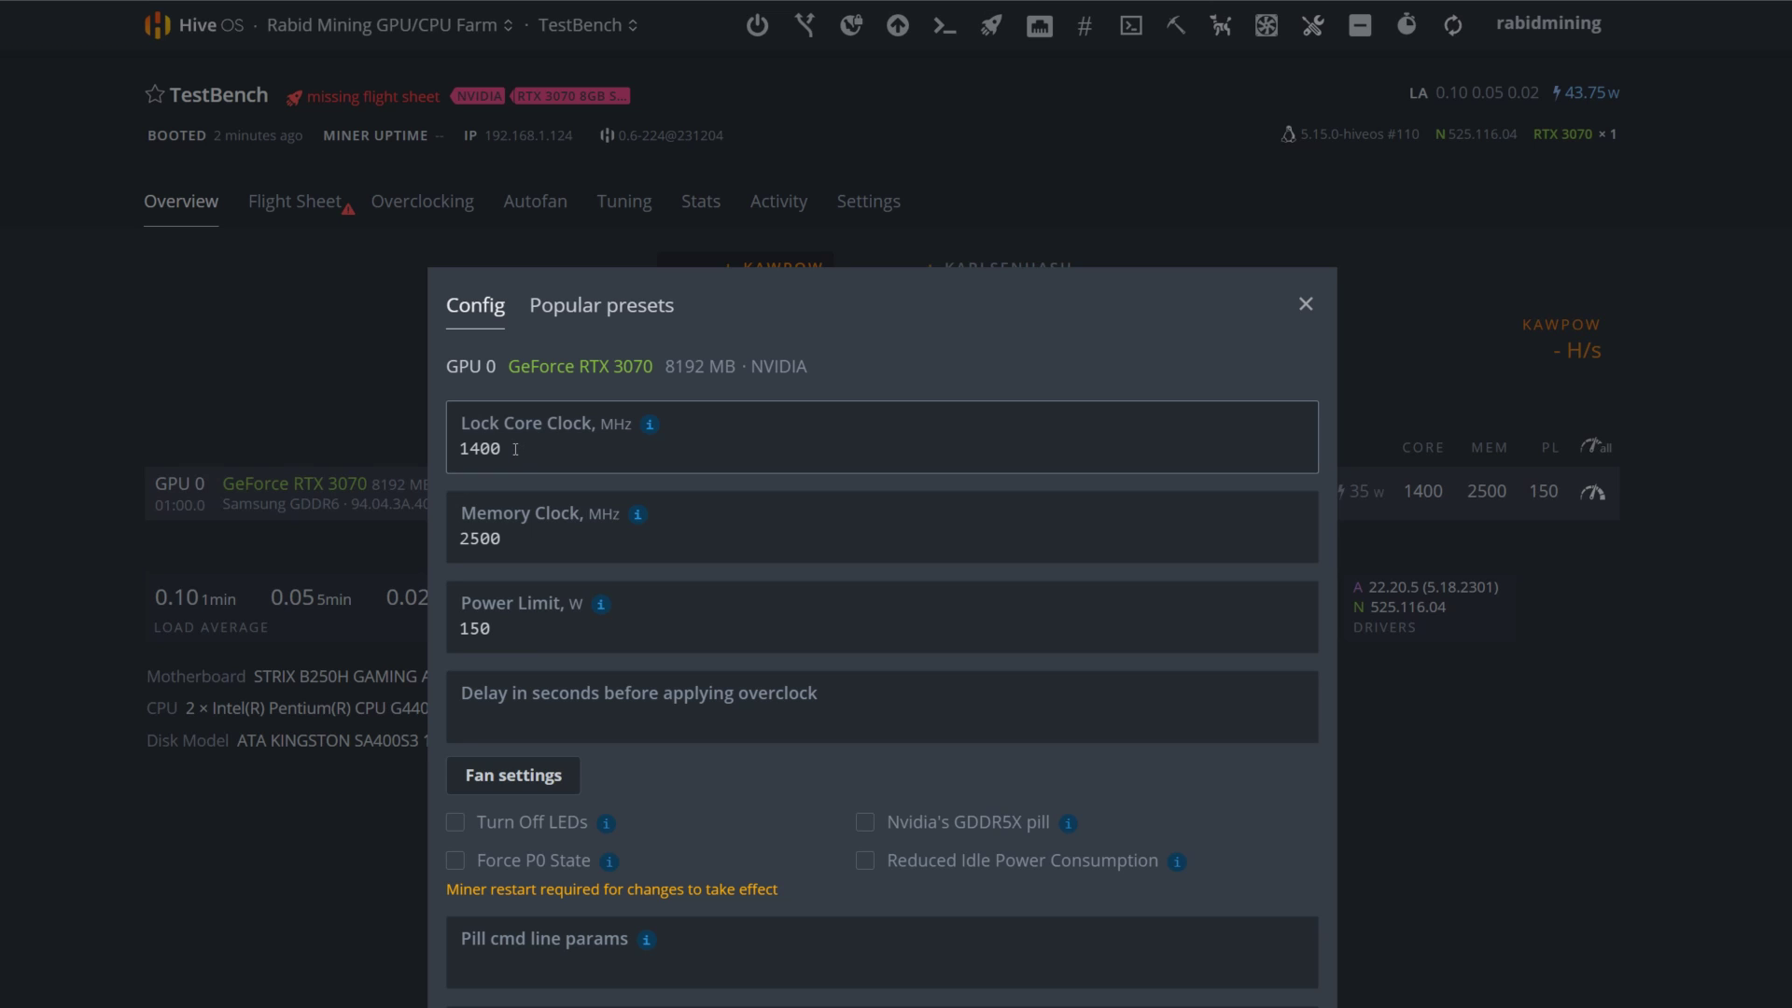
left_click(520, 546)
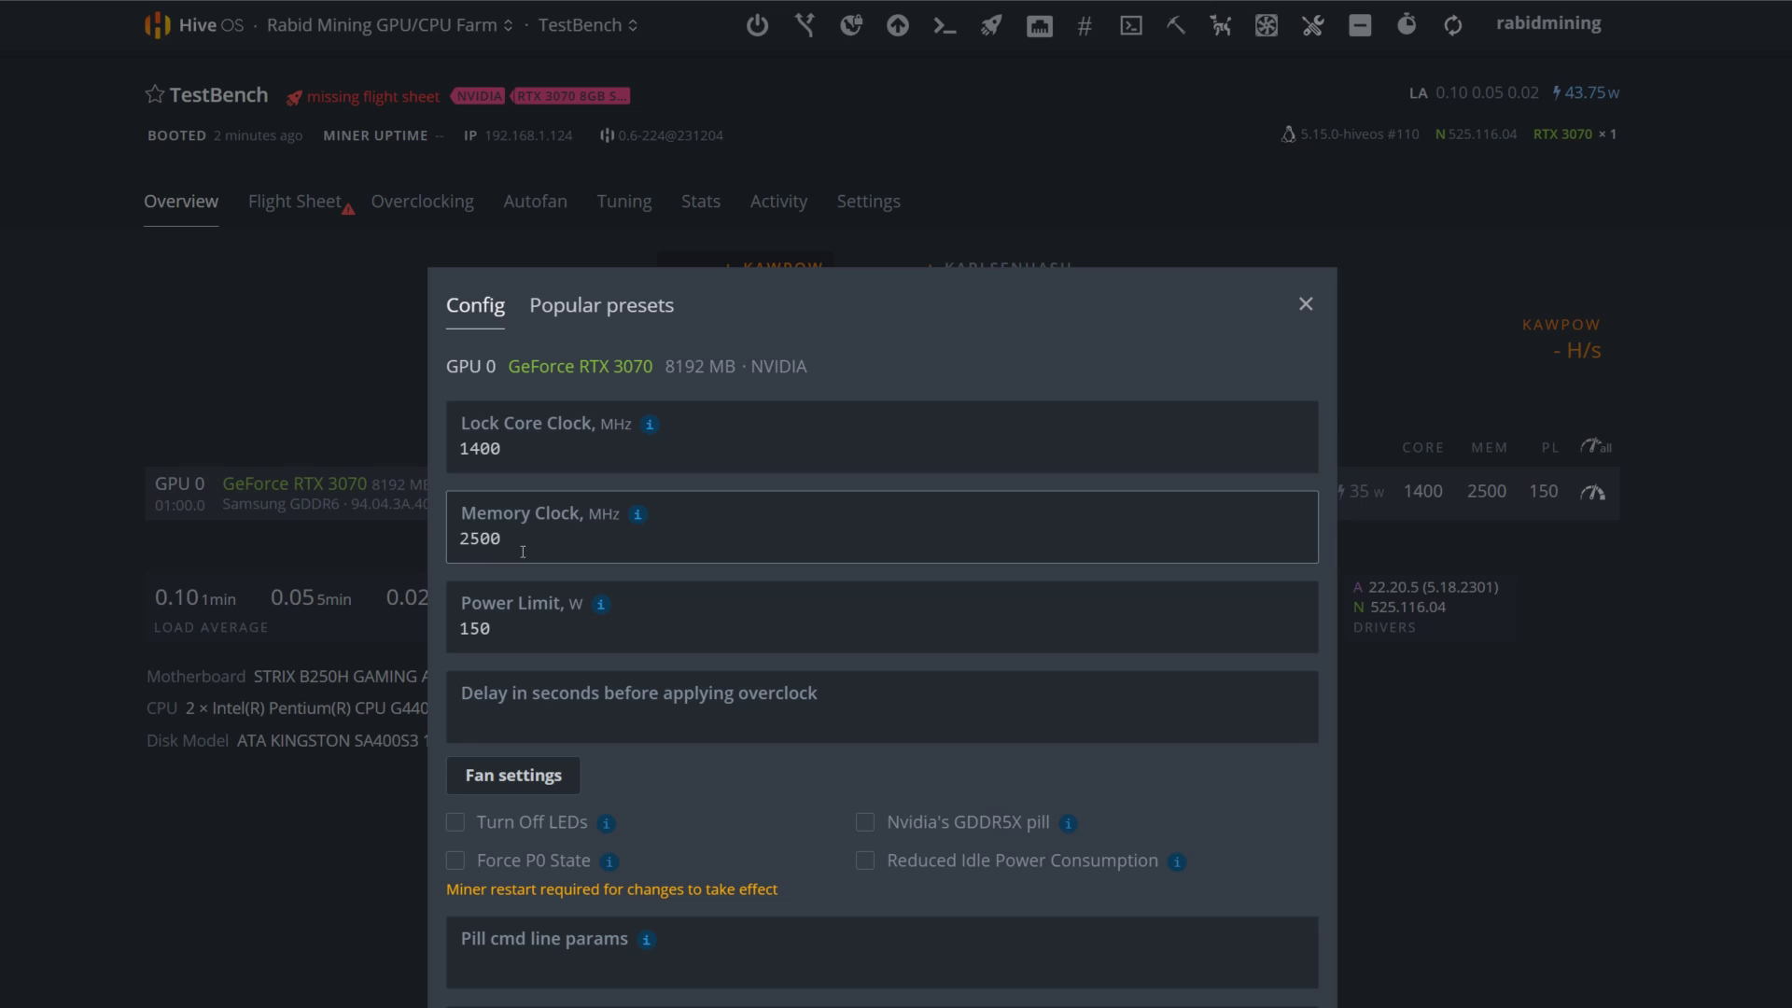
left_click(513, 624)
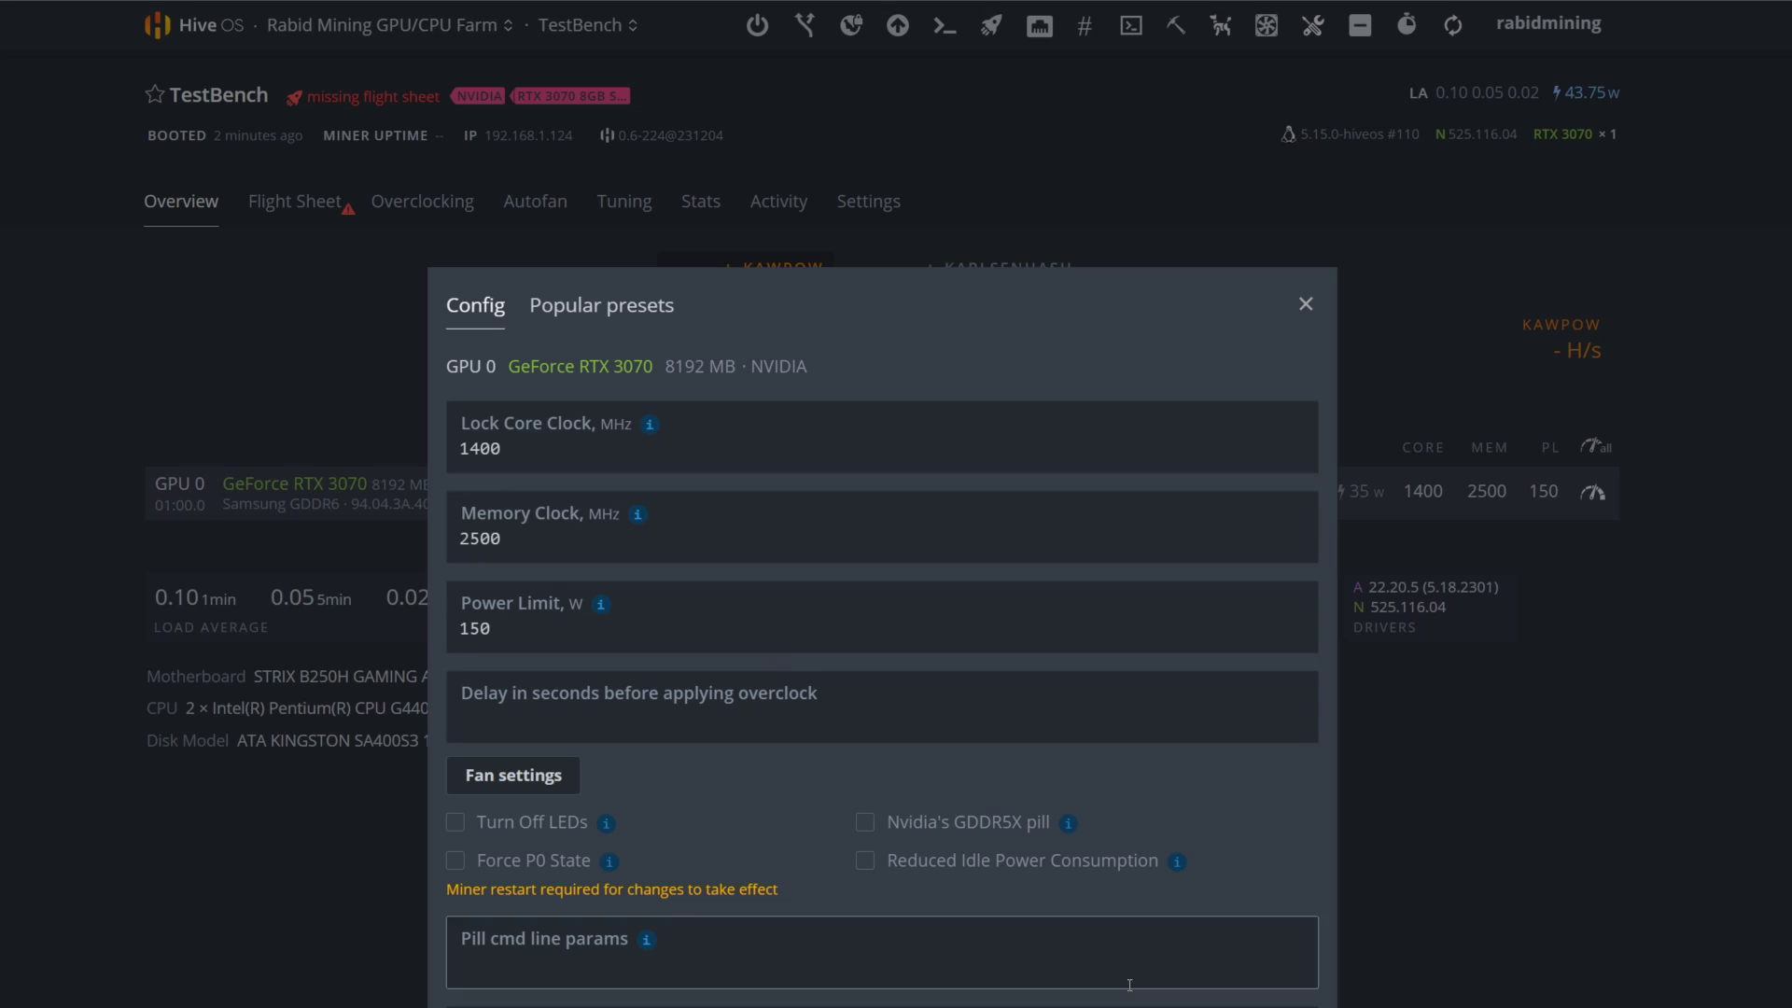
Step: Launch Cloretestvideo on TestBench and refresh the overview to confirm KawPow hashing
key("Escape")
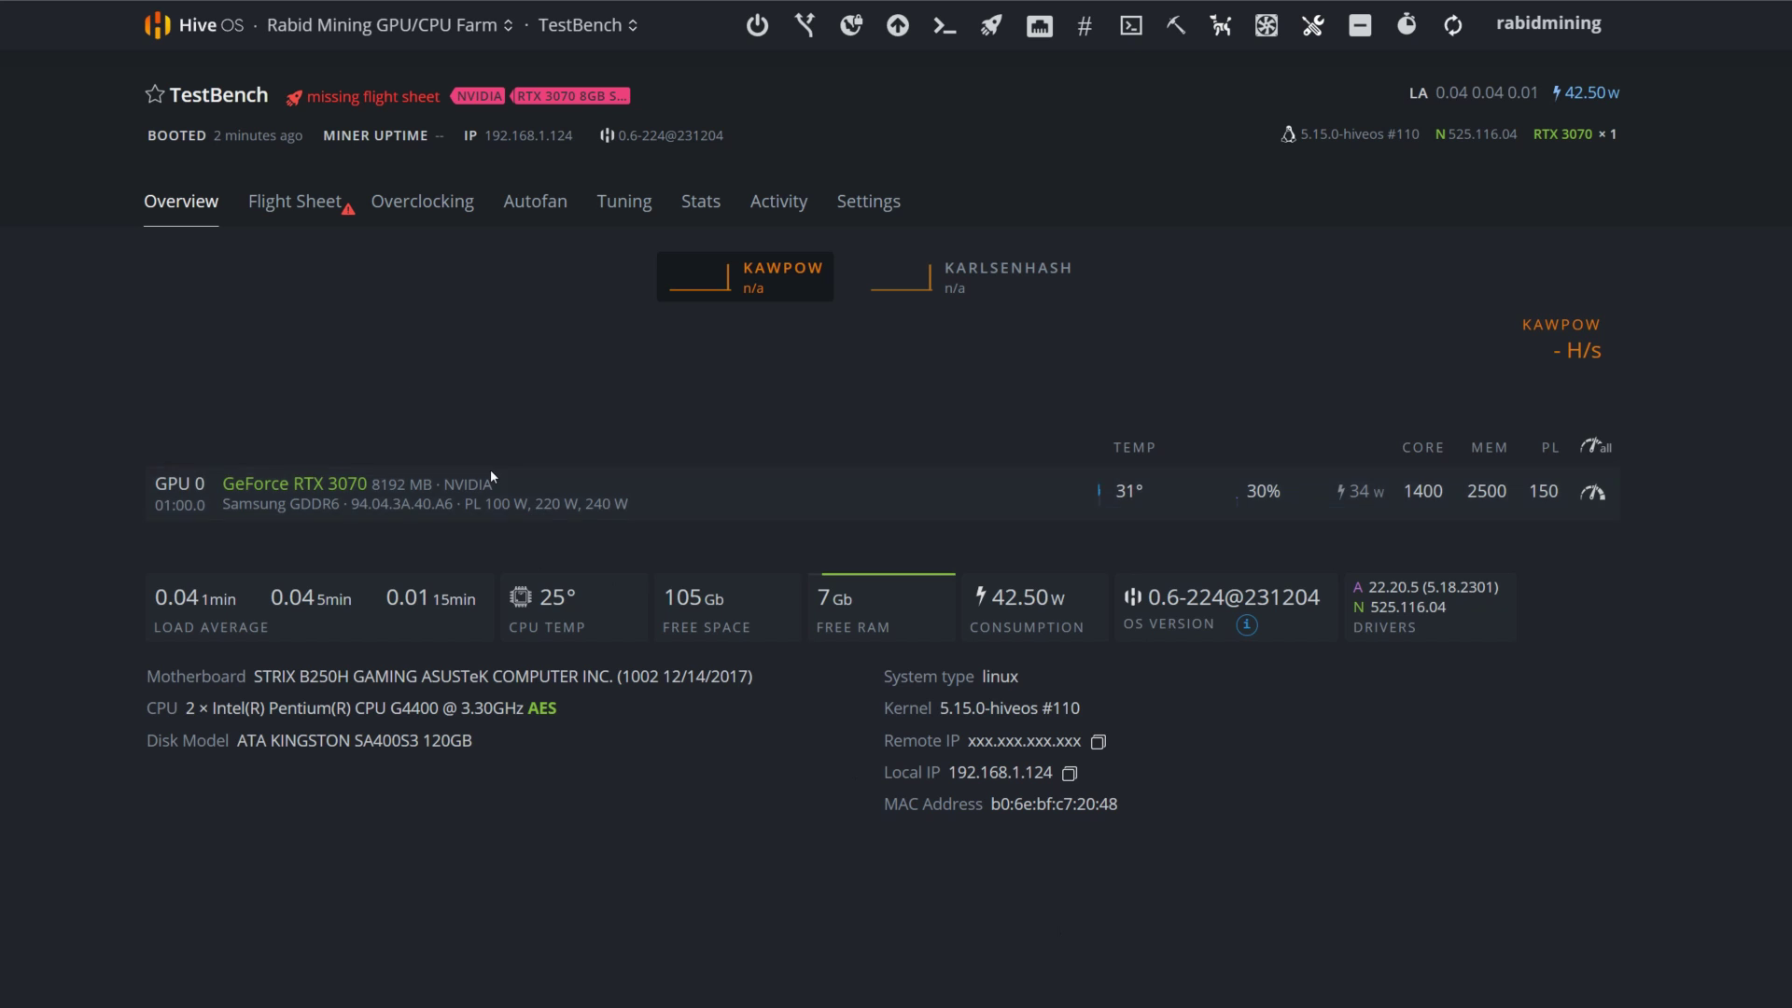
left_click(294, 201)
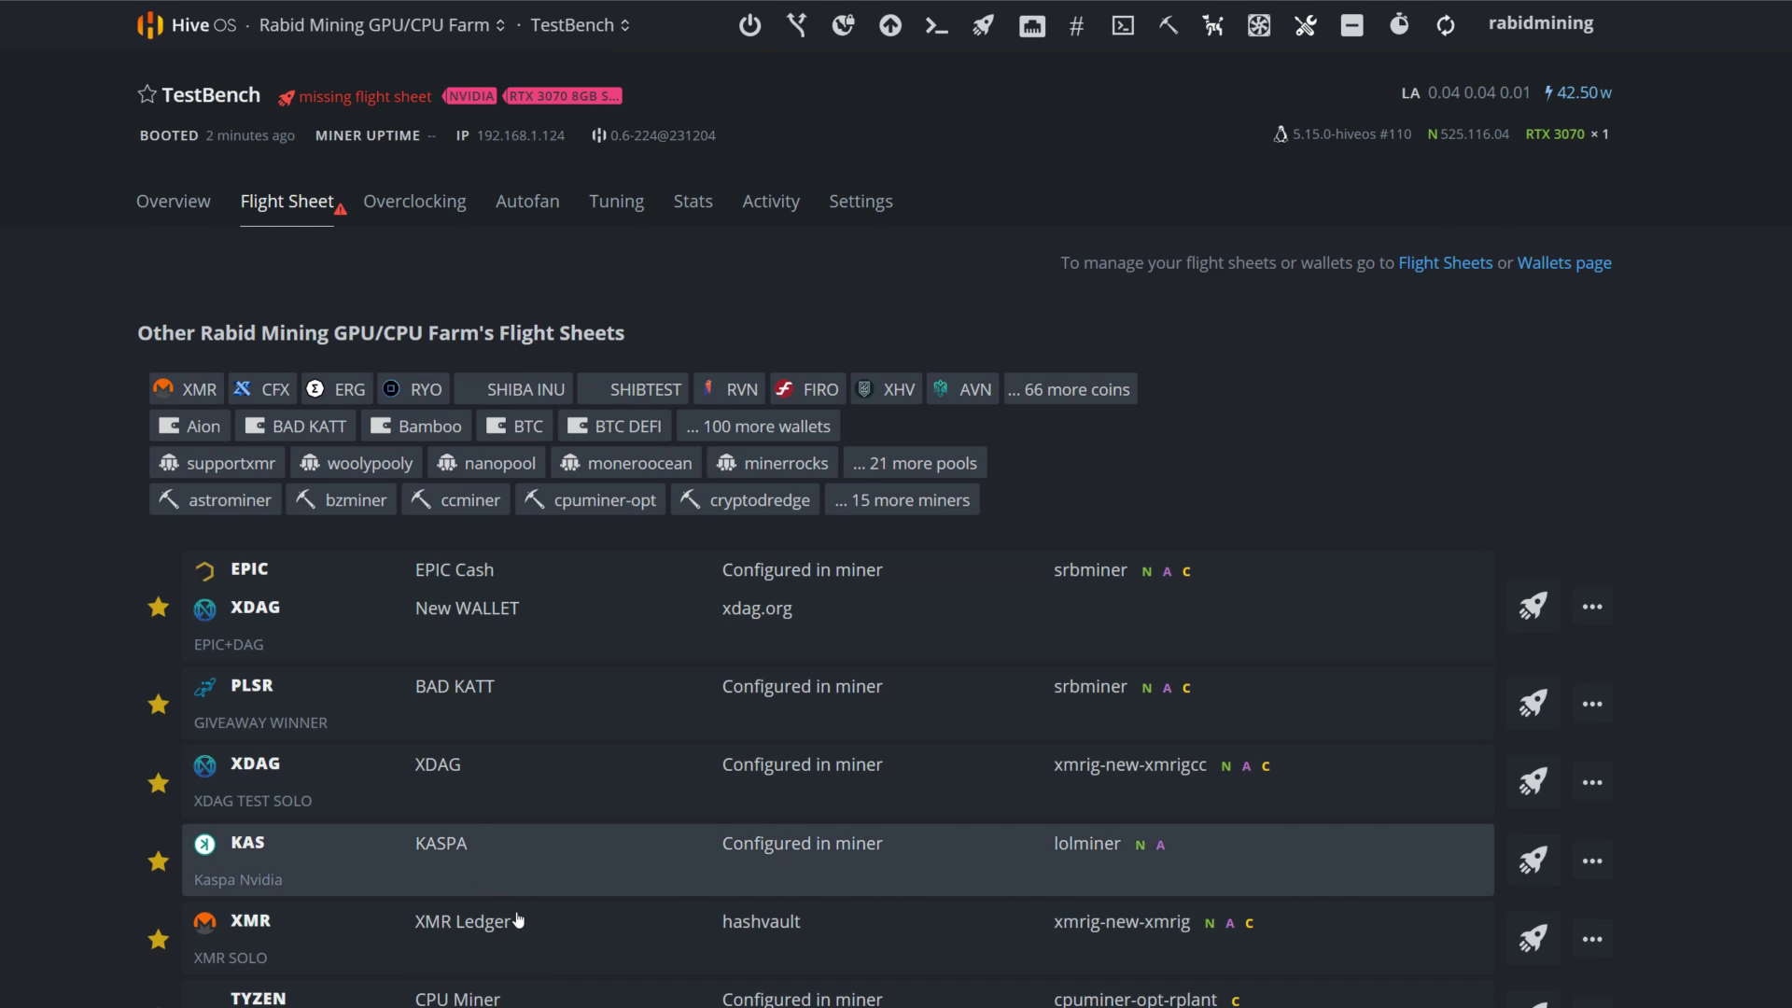
scroll(518, 919, "down", 5)
scroll(518, 920, "down", 5)
scroll(421, 911, "down", 4)
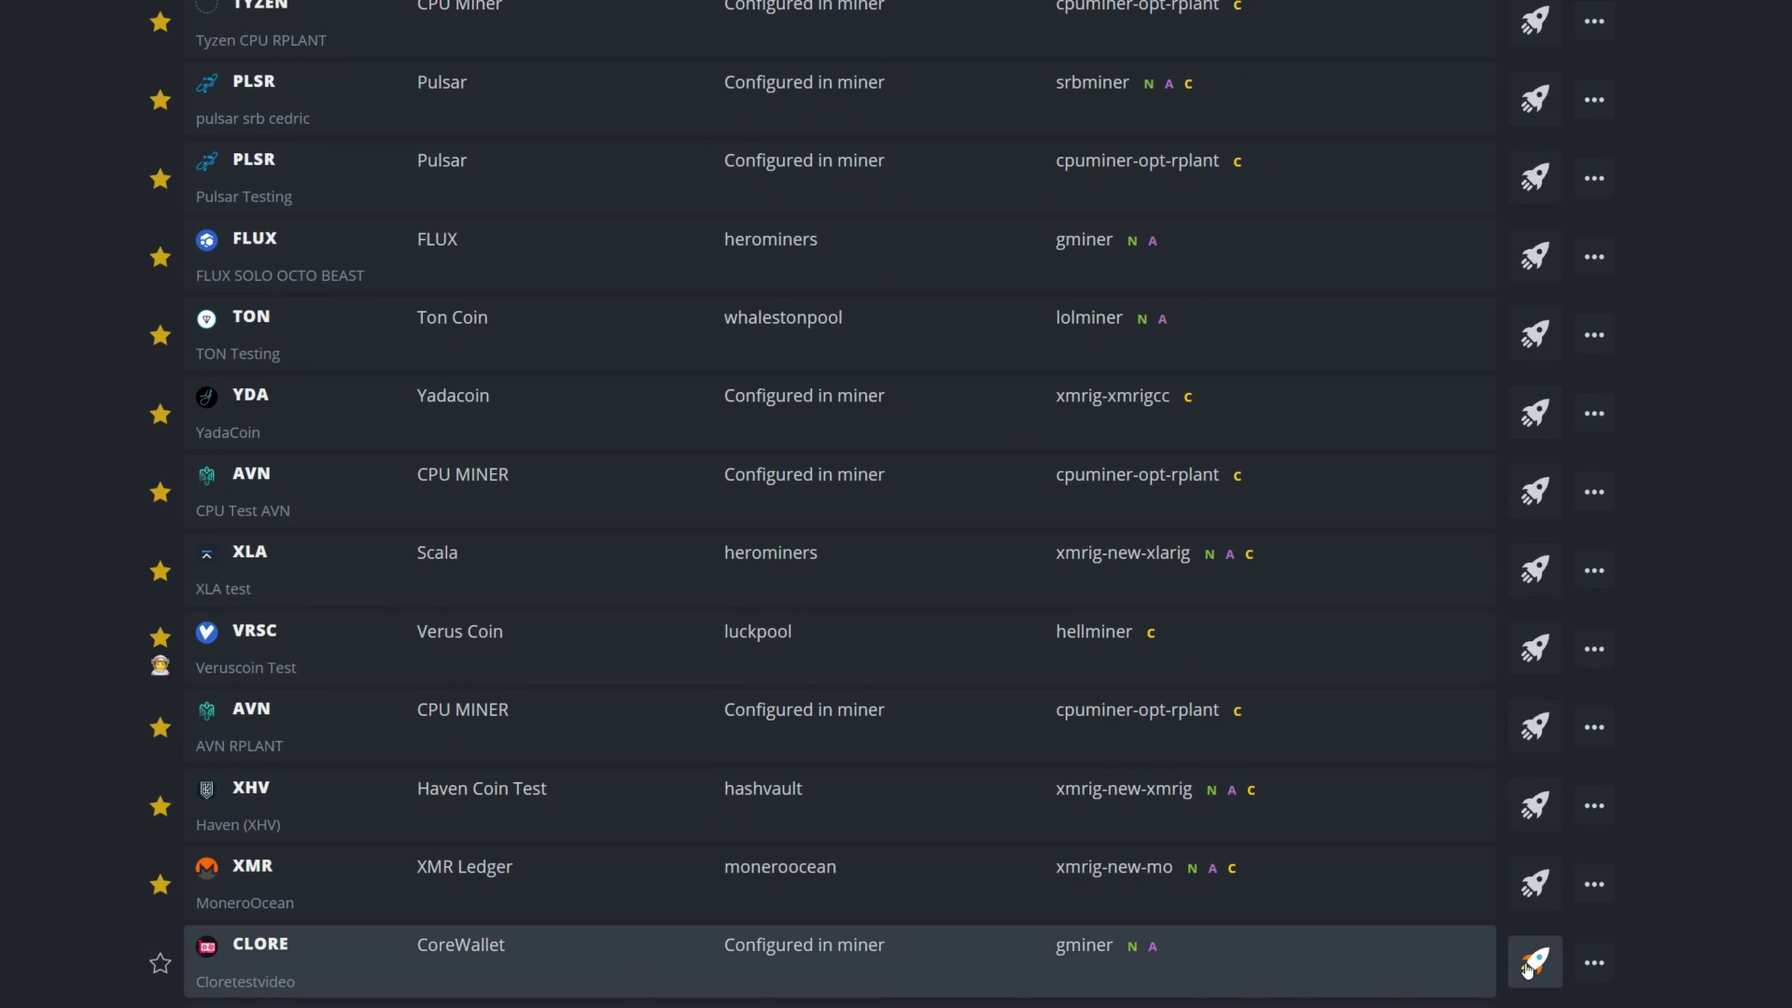
scroll(643, 490, "up", 4)
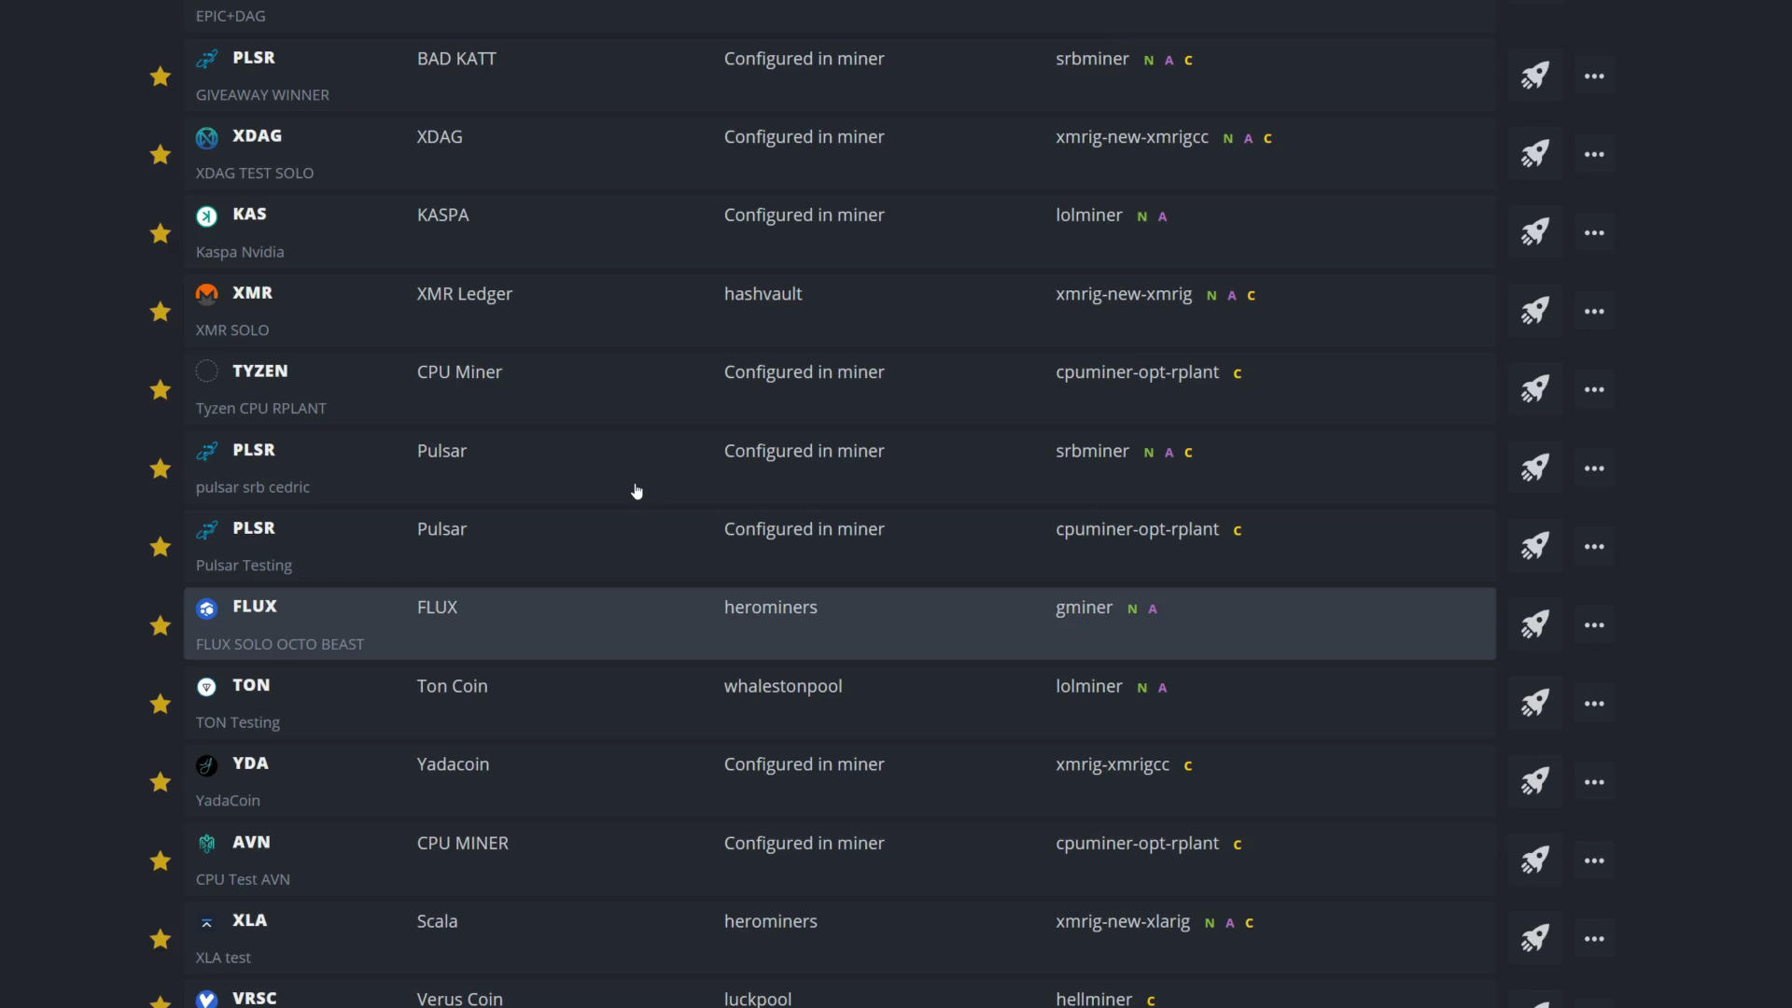
scroll(632, 486, "up", 5)
scroll(632, 486, "up", 5)
left_click(183, 73)
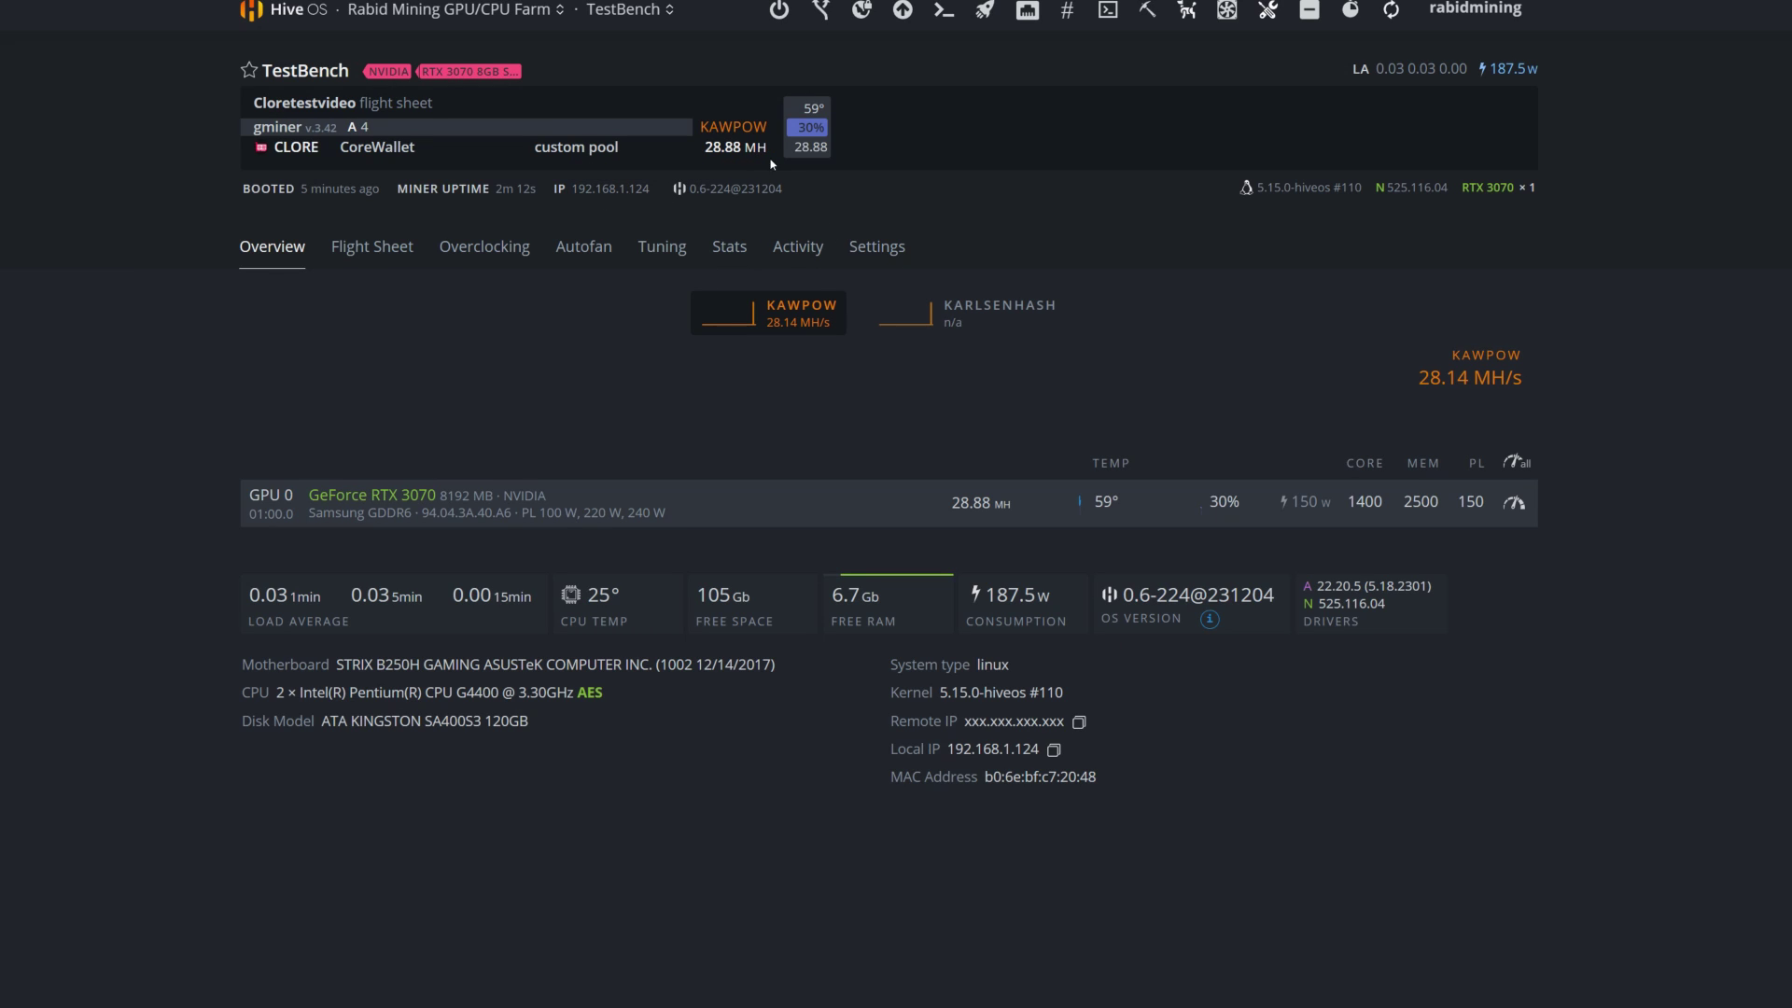
left_click(1392, 13)
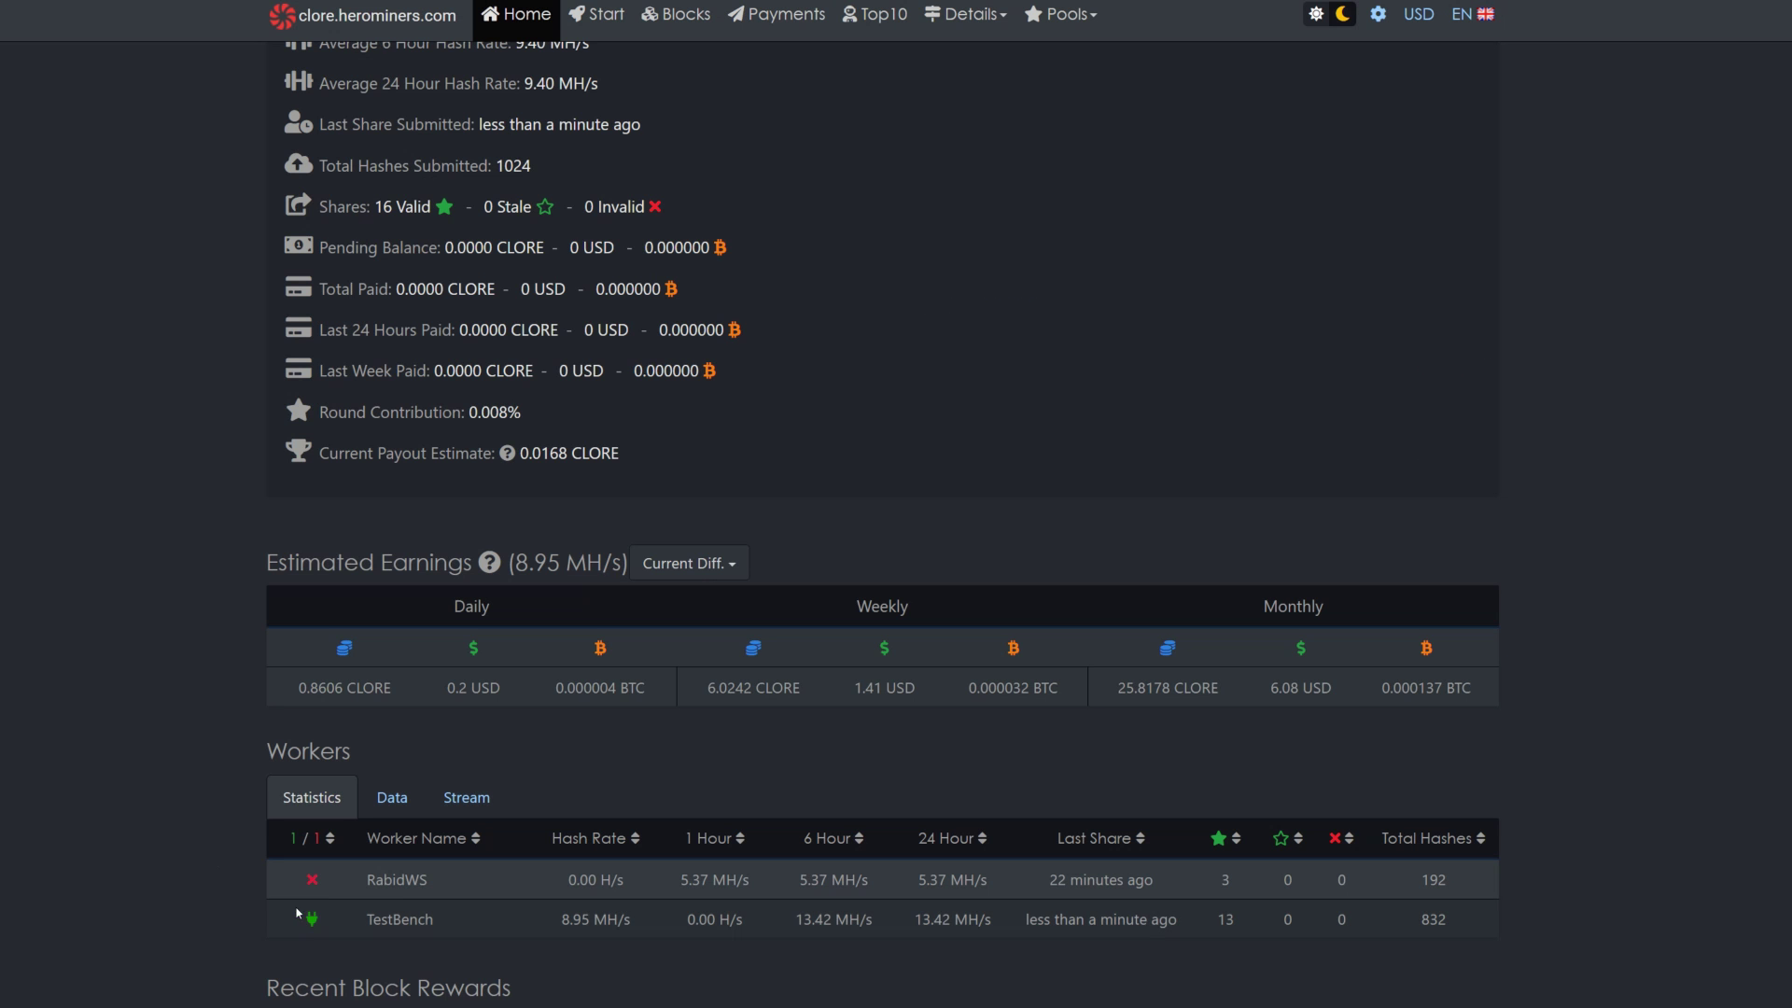
scroll(155, 840, "up", 5)
scroll(154, 840, "up", 4)
scroll(169, 840, "up", 1)
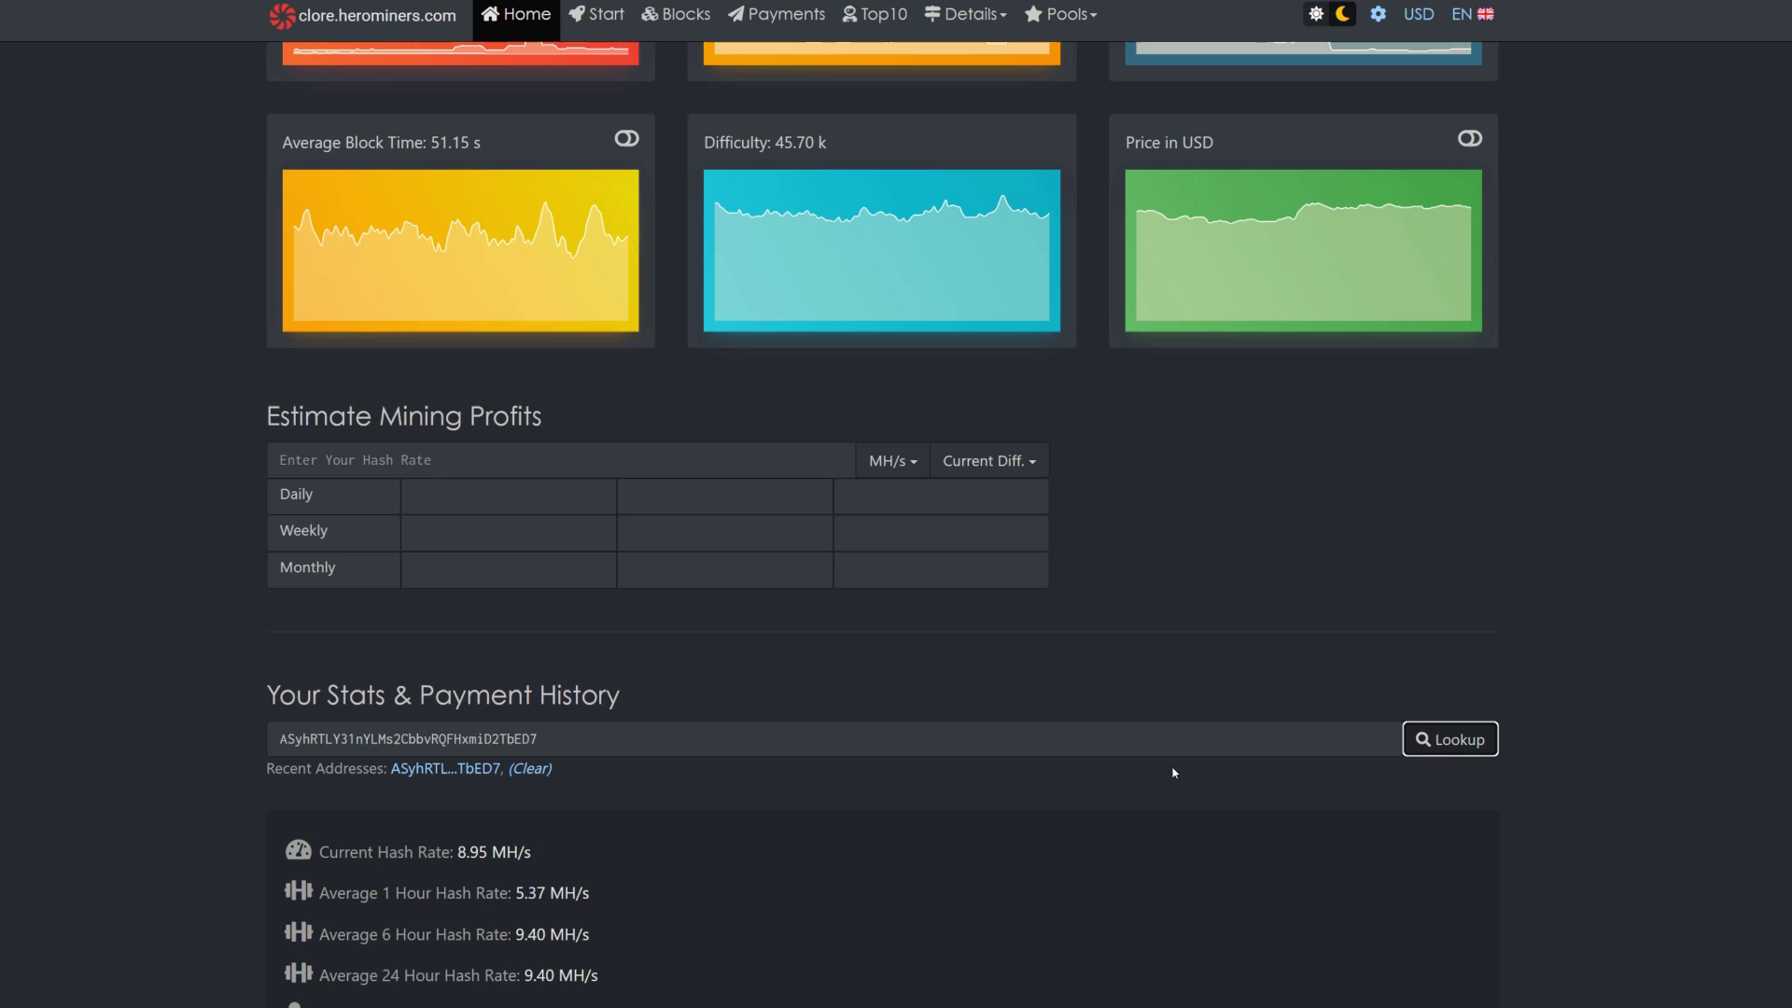
scroll(119, 832, "down", 3)
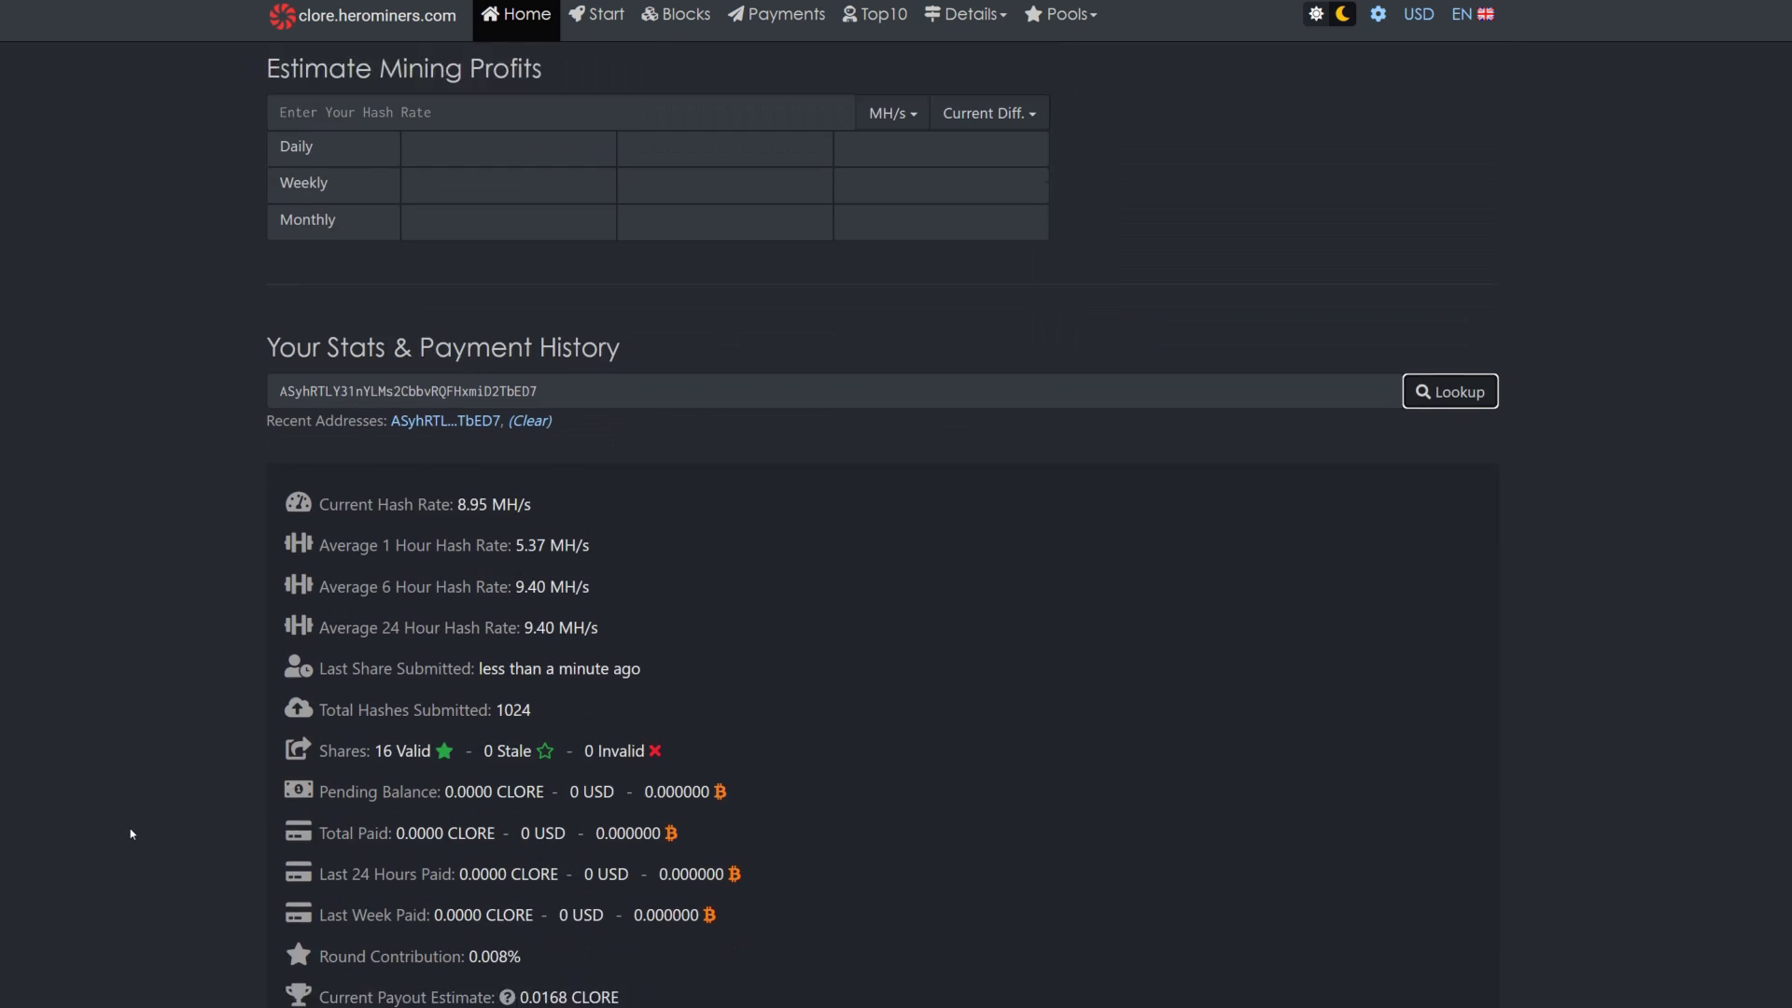
scroll(130, 826, "down", 4)
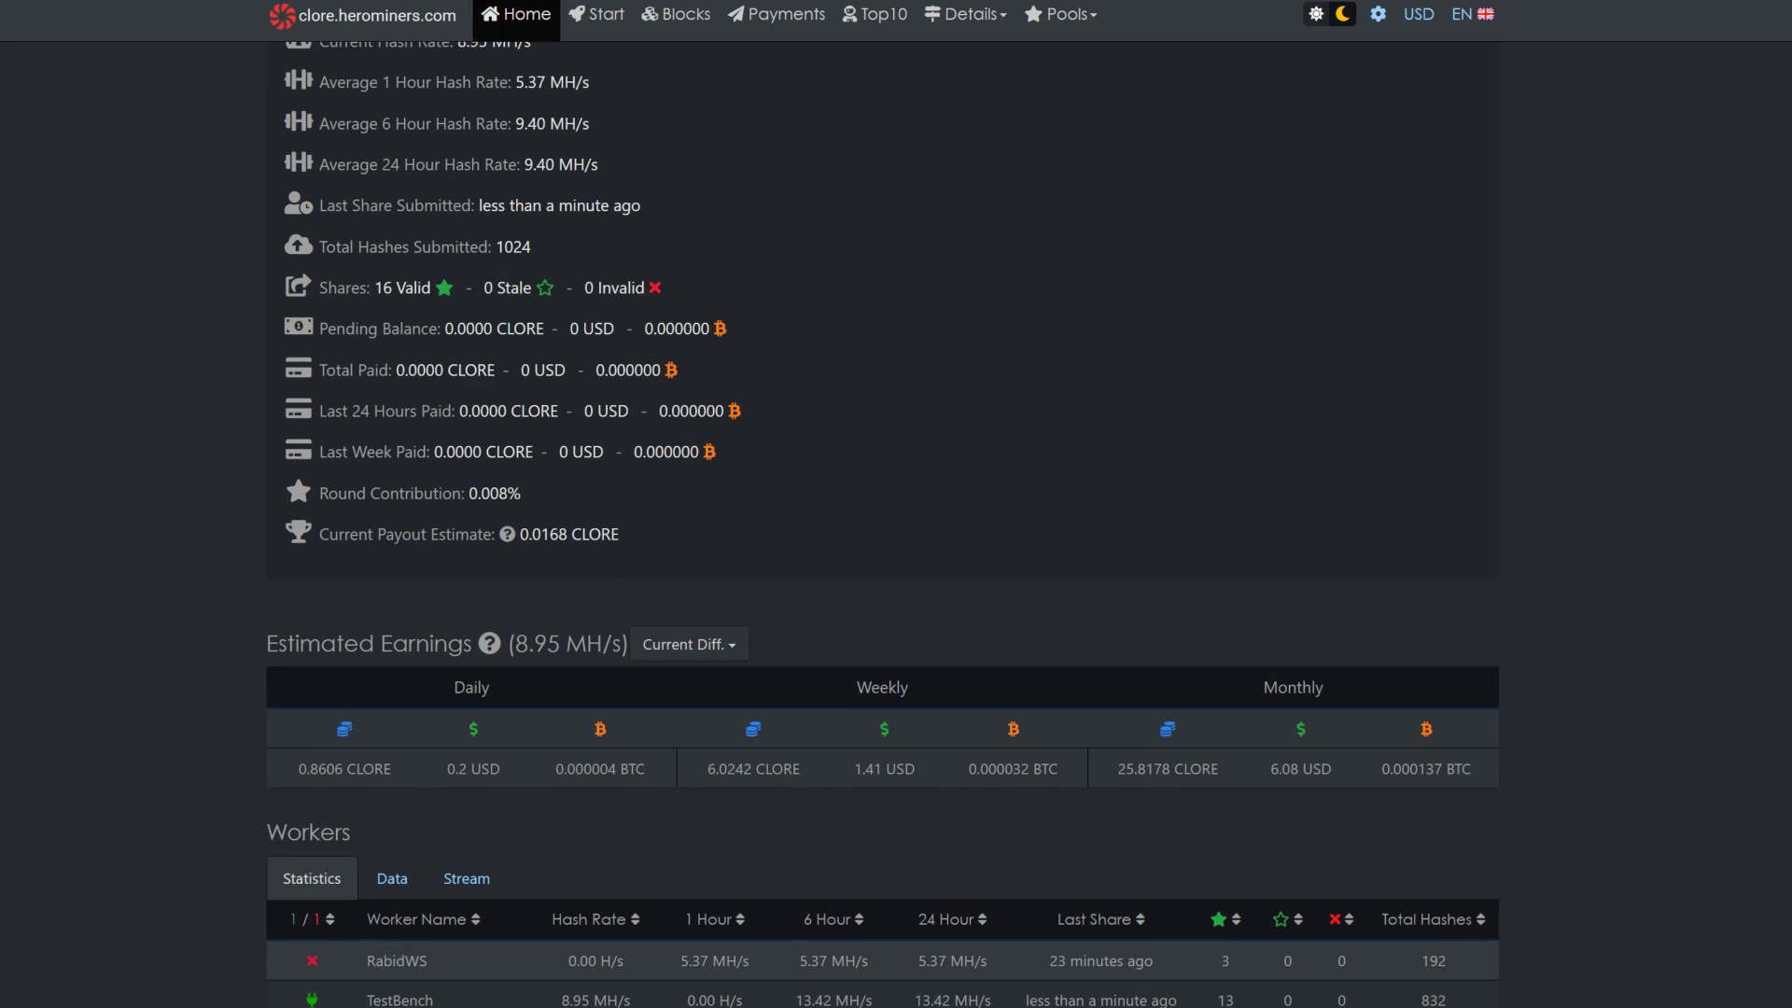
scroll(117, 913, "up", 1)
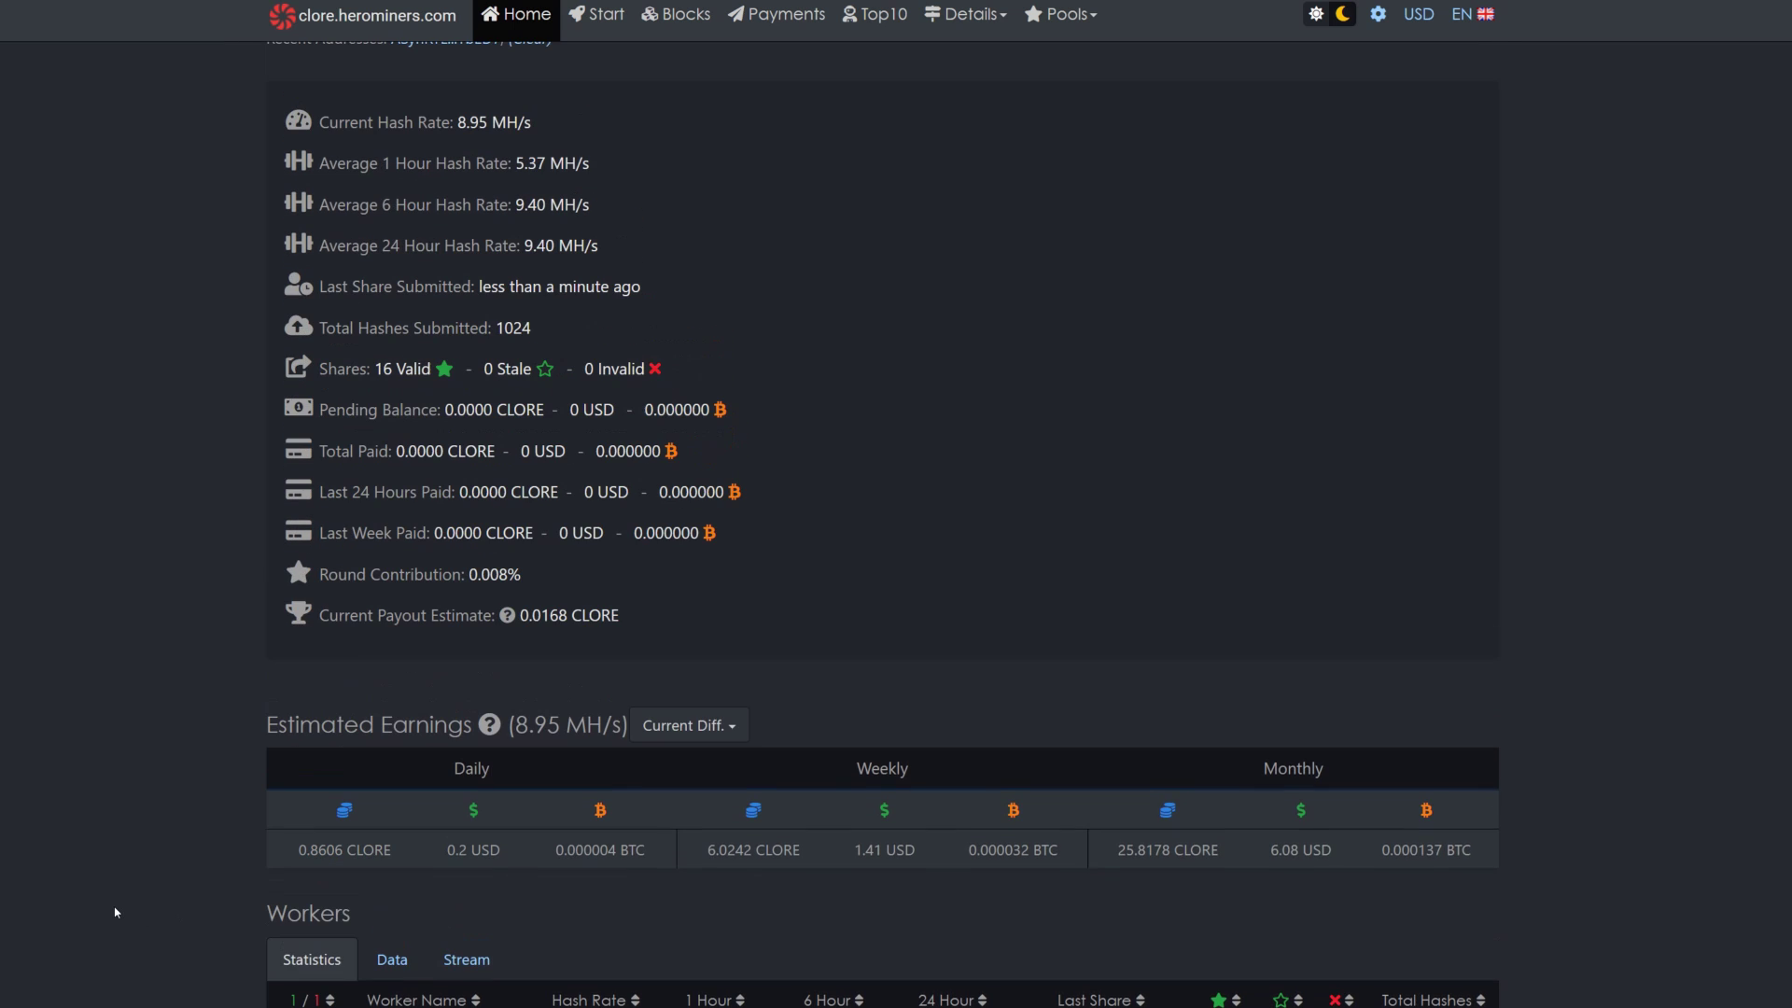
scroll(113, 906, "up", 2)
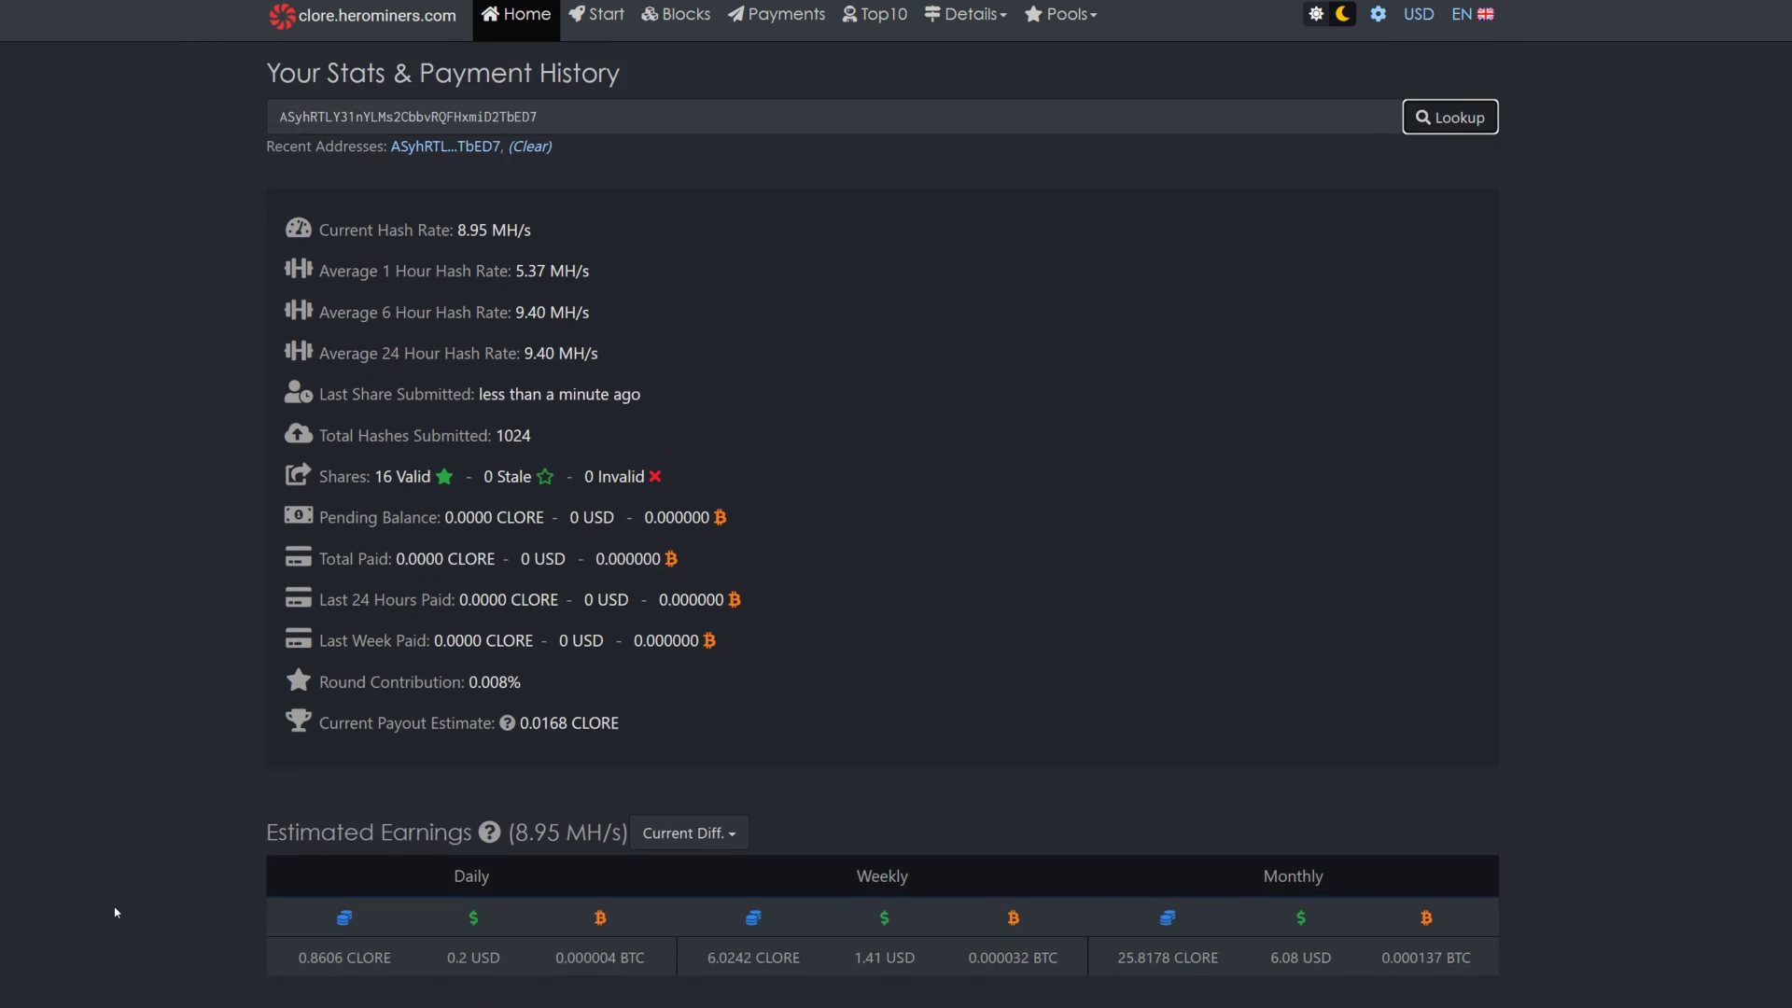
scroll(114, 906, "up", 2)
scroll(113, 906, "up", 1)
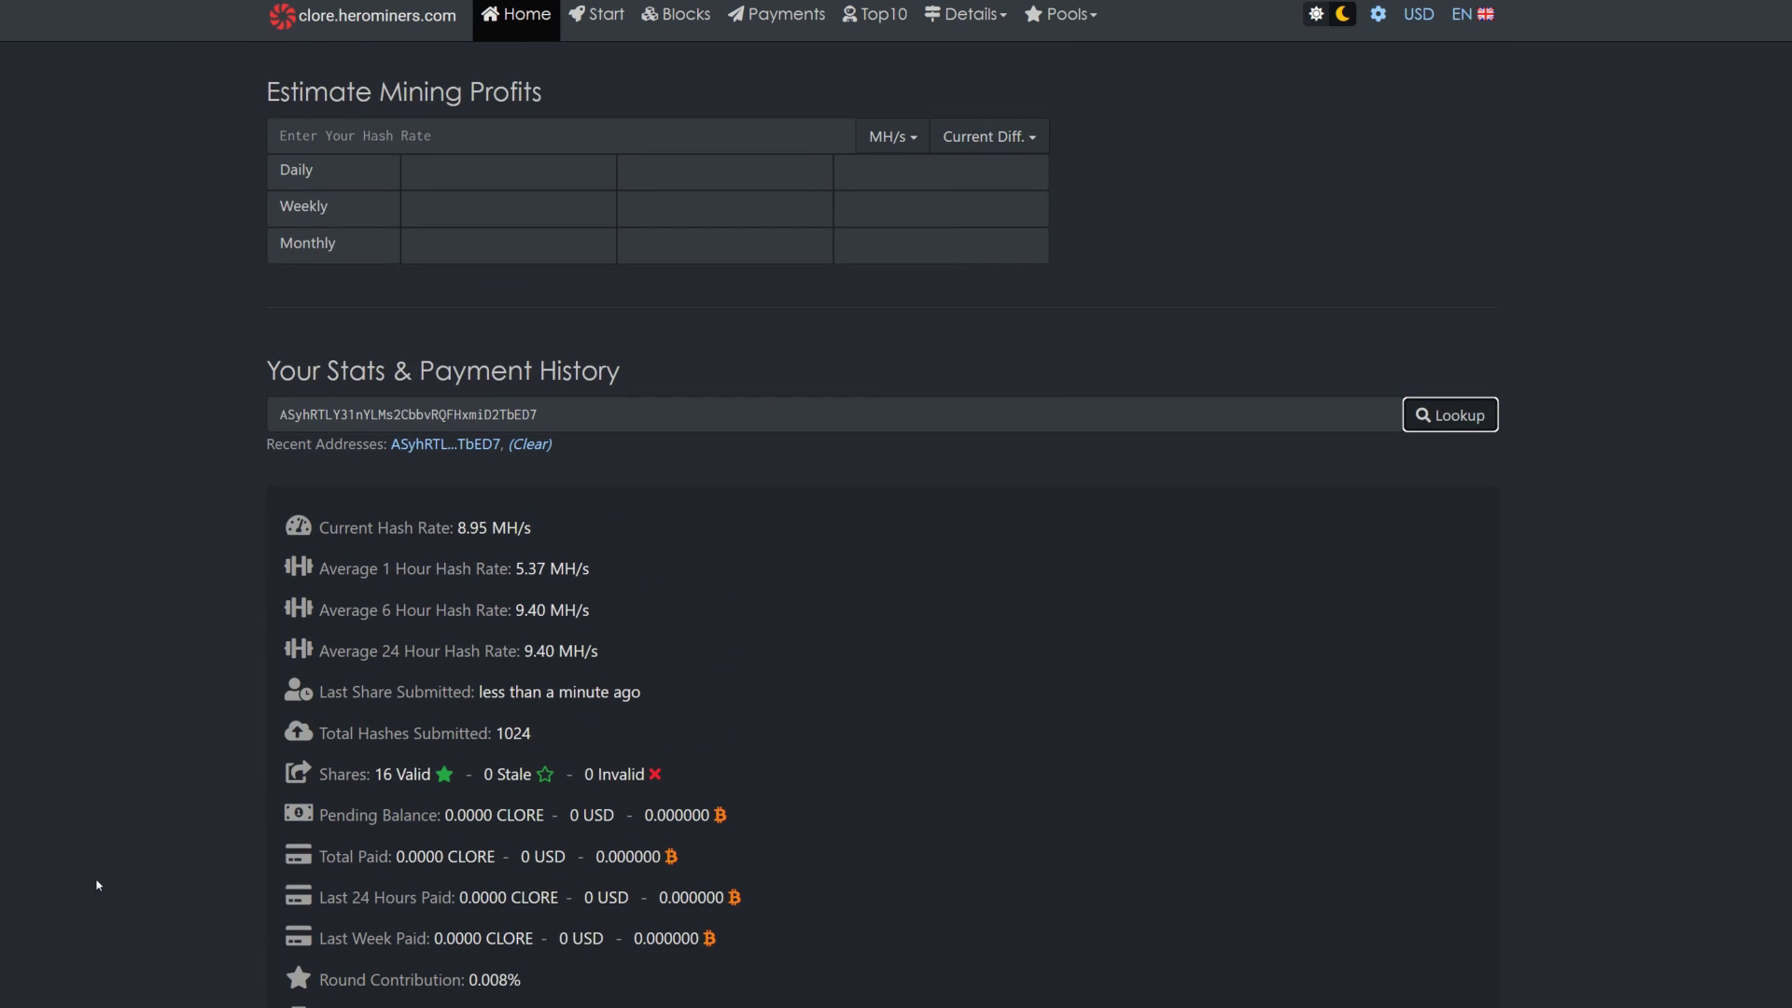